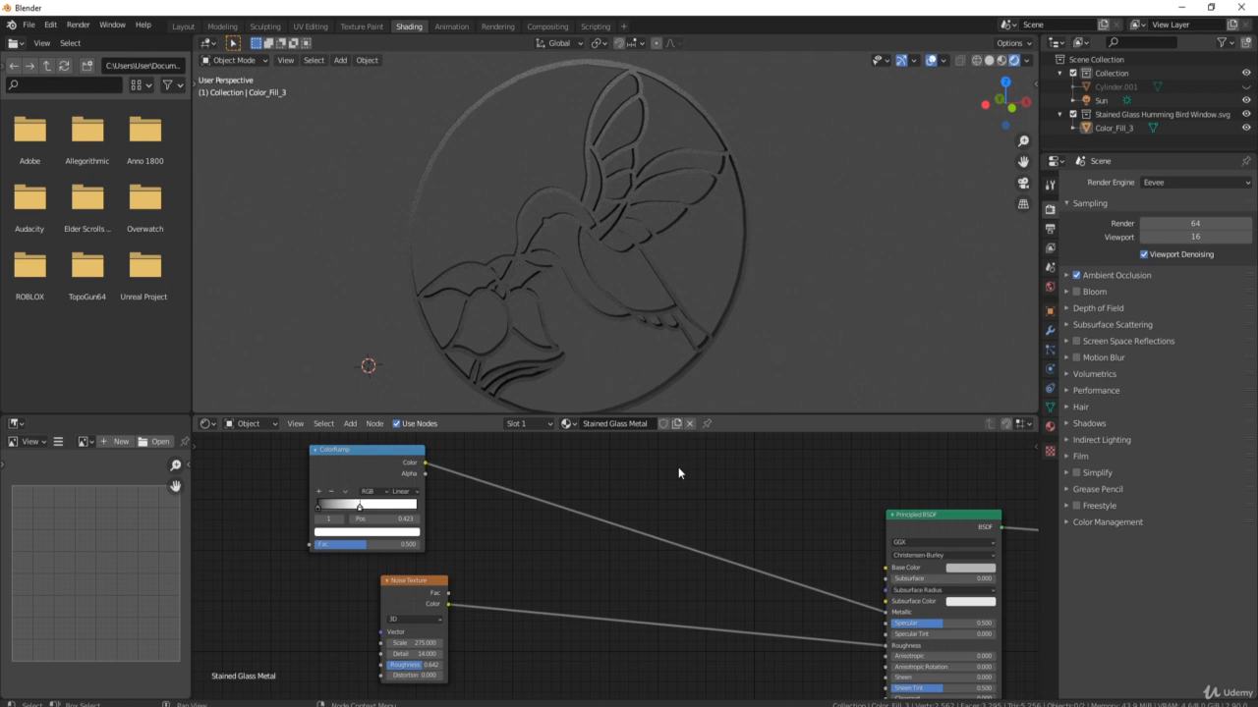
Unhide the Cylinder.001 disc with Alt+H and select it behind the hummingbird leading.
{"action": "middle_click_drag", "start_coordinate": [585, 204], "coordinate": [766, 193]}
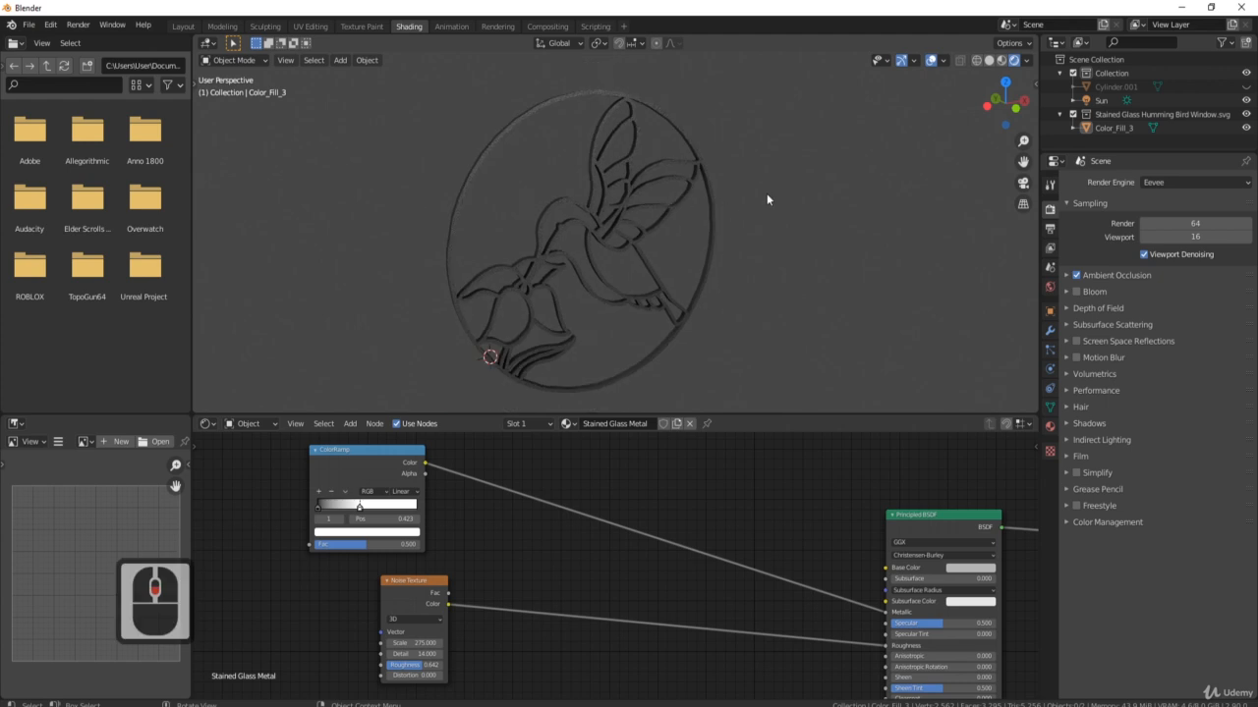
{"action": "middle_click_drag", "start_coordinate": [736, 266], "coordinate": [545, 248]}
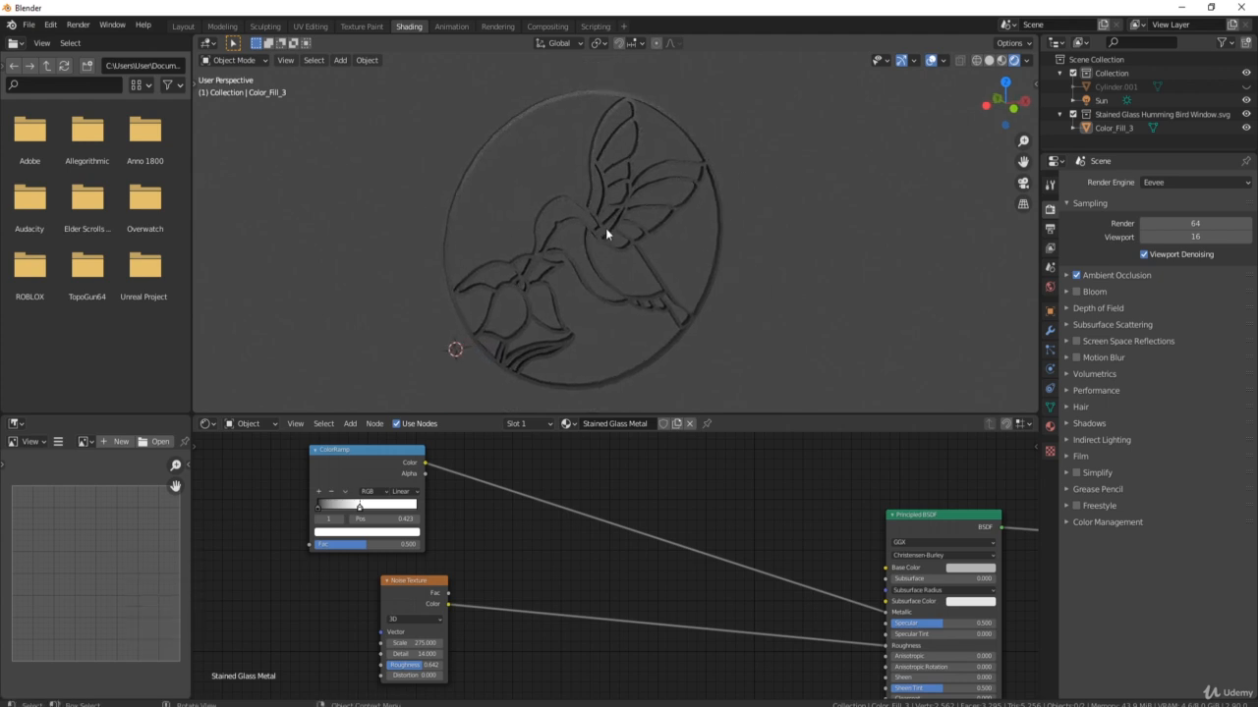
{"action": "middle_click_drag", "start_coordinate": [630, 242], "coordinate": [593, 240]}
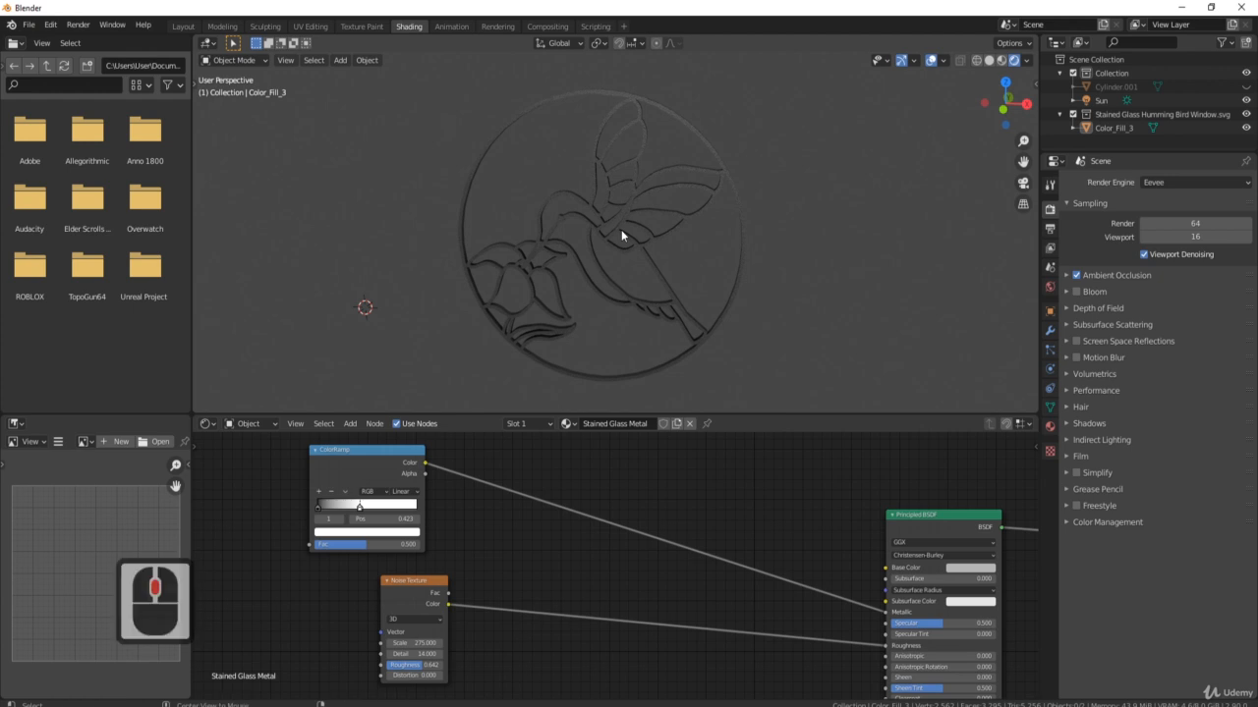
{"action": "key", "text": "alt+h"}
{"action": "middle_click_drag", "start_coordinate": [621, 229], "coordinate": [586, 253]}
{"action": "scroll", "coordinate": [551, 181], "scroll_direction": "up", "scroll_amount": 5}
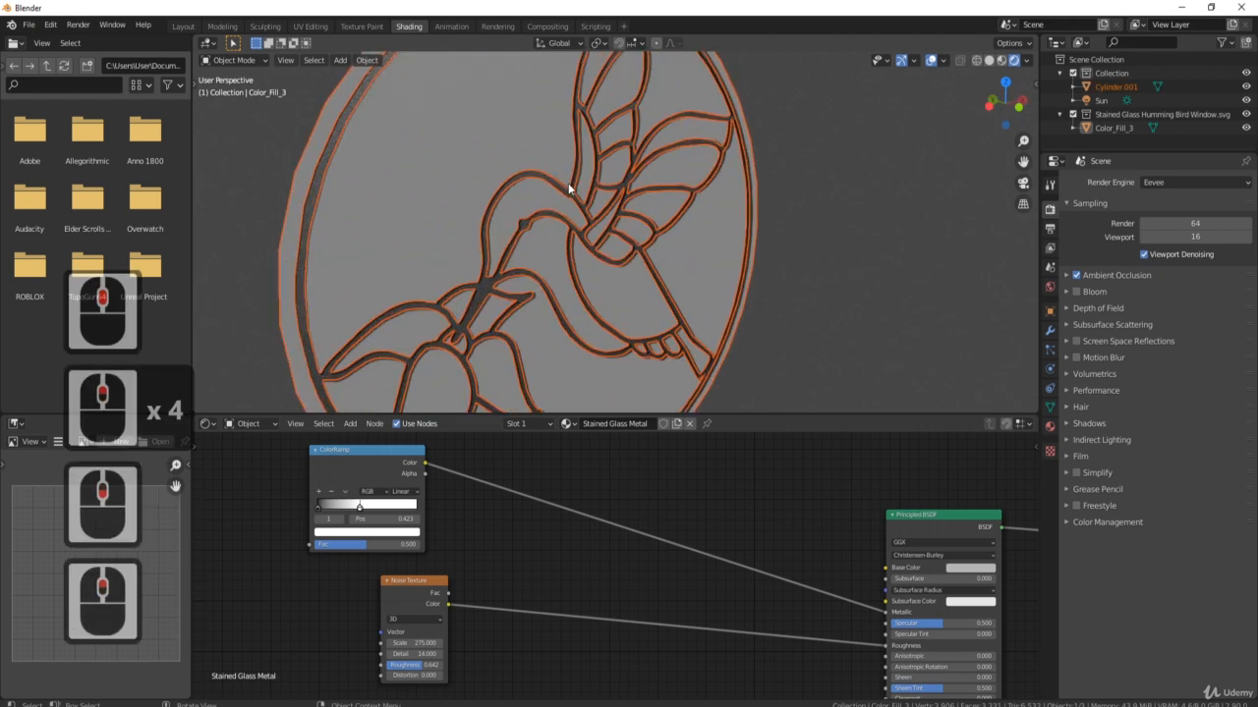
{"action": "middle_click_drag", "start_coordinate": [559, 147], "coordinate": [517, 206], "text": "shift"}
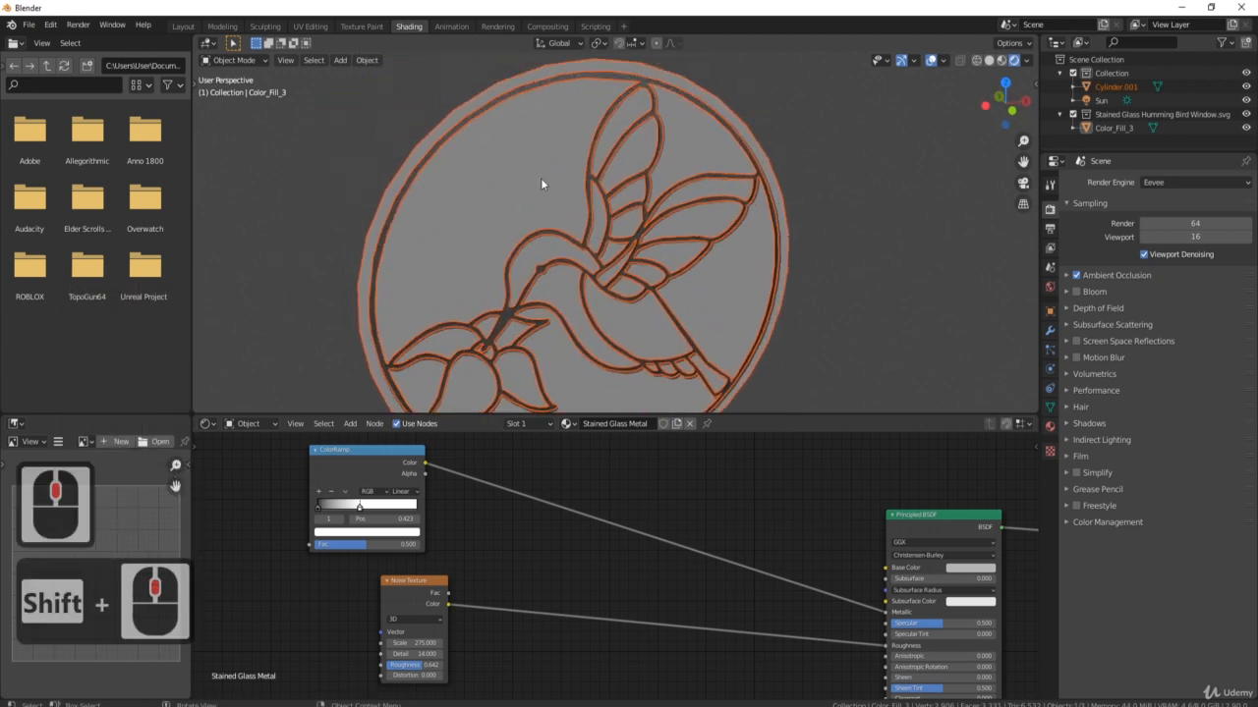
{"action": "left_click", "coordinate": [531, 197]}
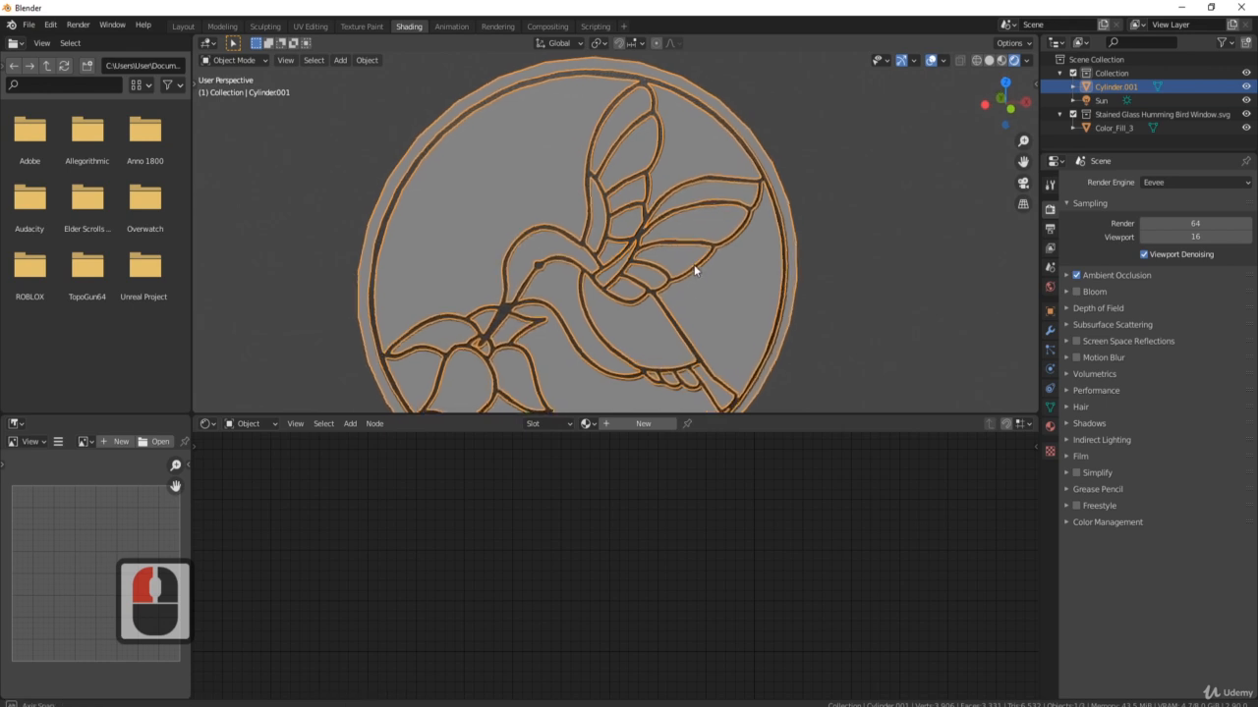
Enter Edit Mode on the disc and select the large top-left background face in Face select.
{"action": "key", "text": "Tab"}
{"action": "scroll", "coordinate": [590, 236], "scroll_direction": "down", "scroll_amount": 2}
{"action": "middle_click_drag", "start_coordinate": [590, 235], "coordinate": [654, 209]}
{"action": "scroll", "coordinate": [511, 228], "scroll_direction": "up", "scroll_amount": 3}
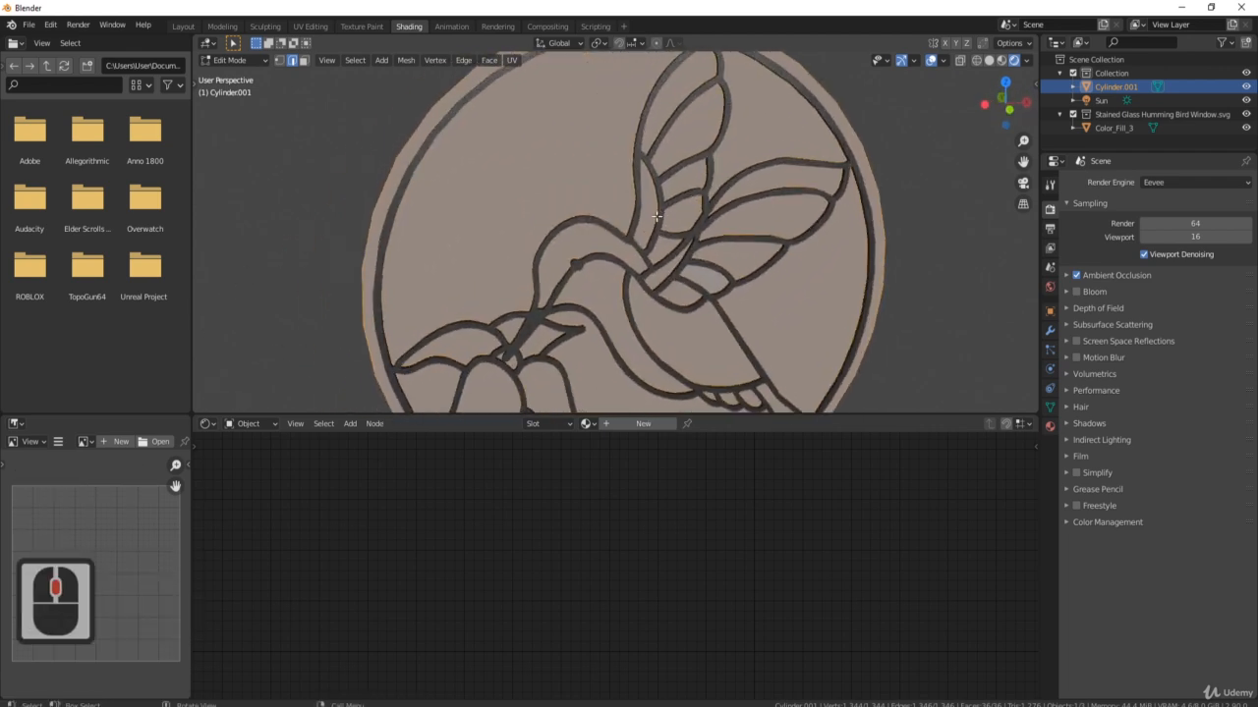
{"action": "left_click", "coordinate": [303, 61]}
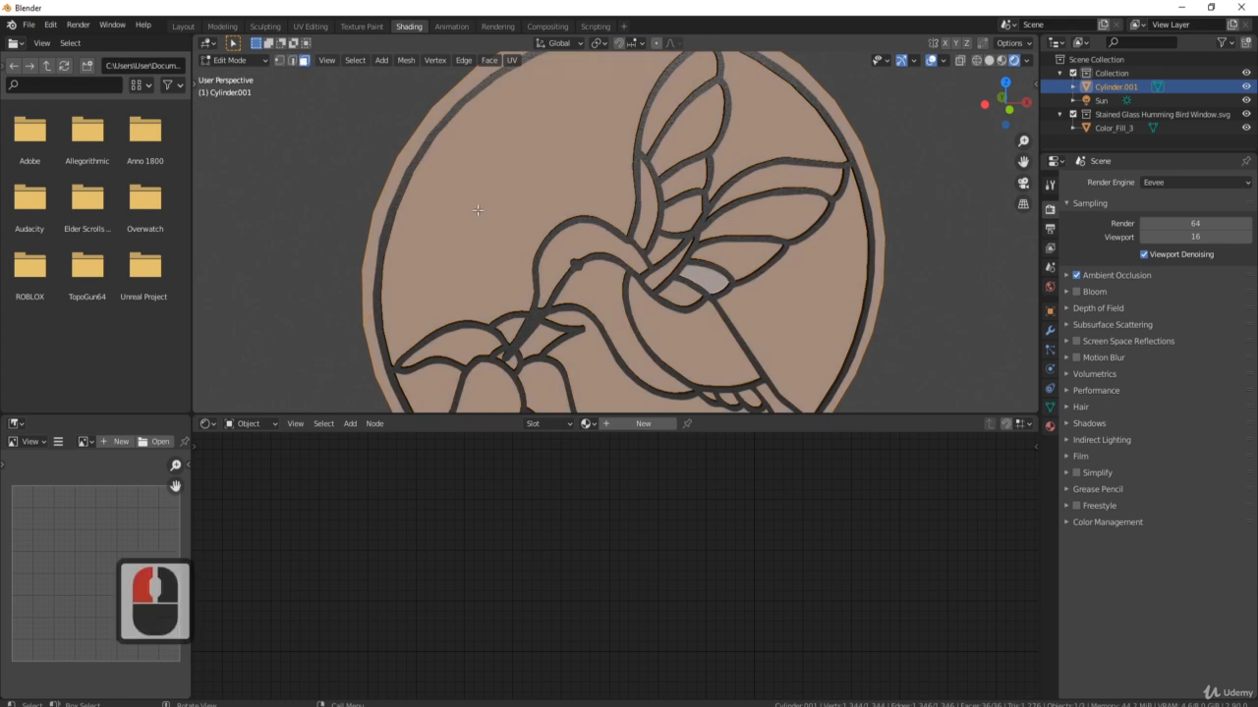
{"action": "left_click", "coordinate": [478, 210]}
Re-enter Edit Mode, switch to Vertex select, and frame the hummingbird.
{"action": "middle_click_drag", "start_coordinate": [564, 162], "coordinate": [591, 209]}
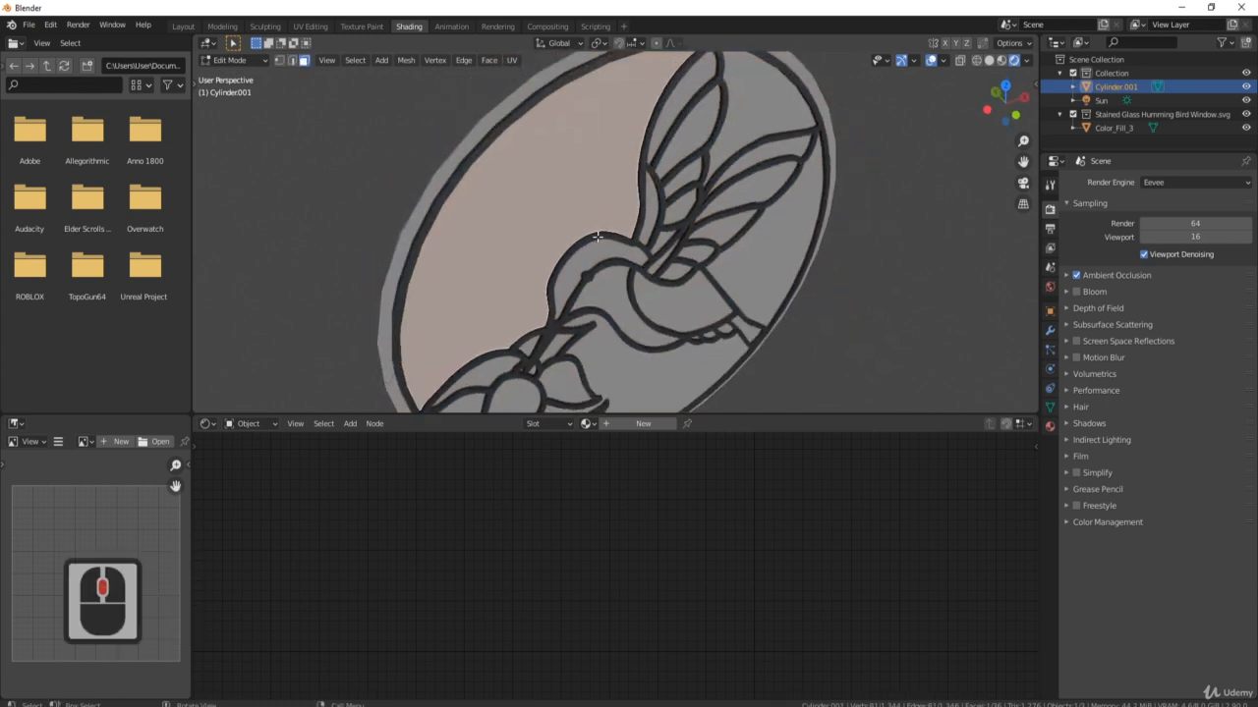
{"action": "key", "text": "Tab"}
{"action": "key", "text": "Tab"}
{"action": "left_click", "coordinate": [280, 61]}
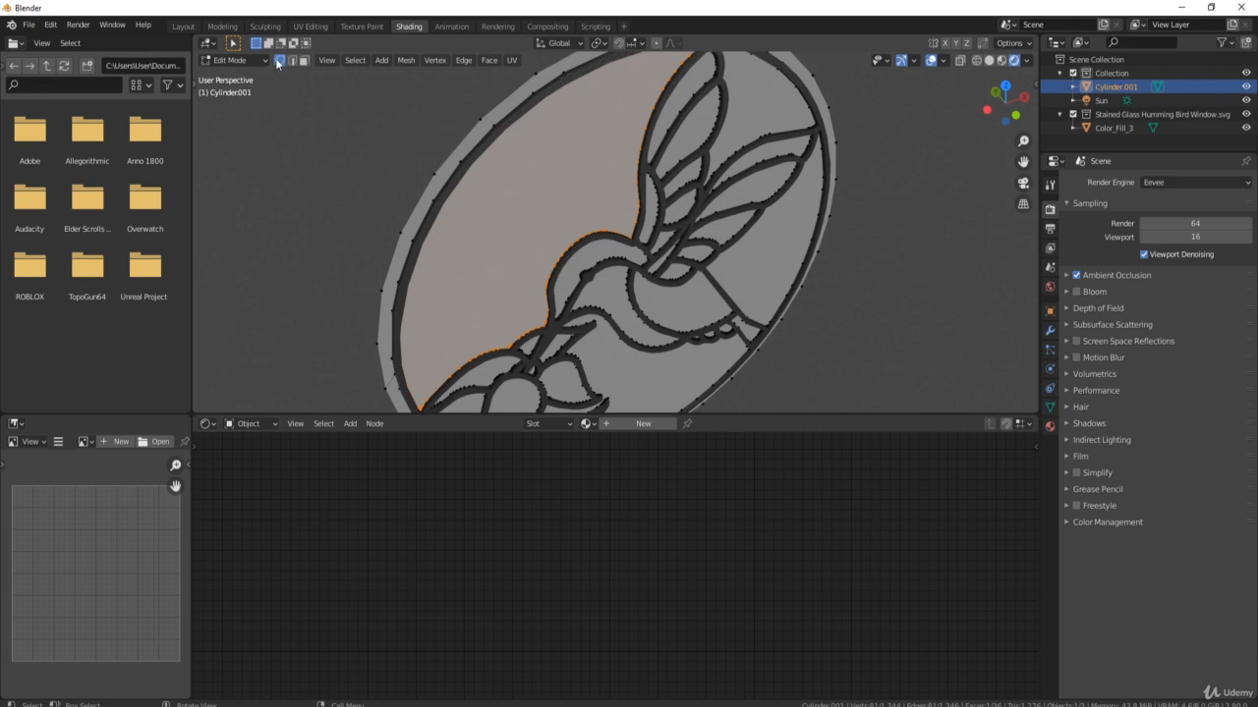
{"action": "scroll", "coordinate": [619, 245], "scroll_direction": "up", "scroll_amount": 4}
{"action": "middle_click_drag", "start_coordinate": [511, 167], "coordinate": [664, 189], "text": "shift"}
{"action": "scroll", "coordinate": [678, 182], "scroll_direction": "down", "scroll_amount": 6}
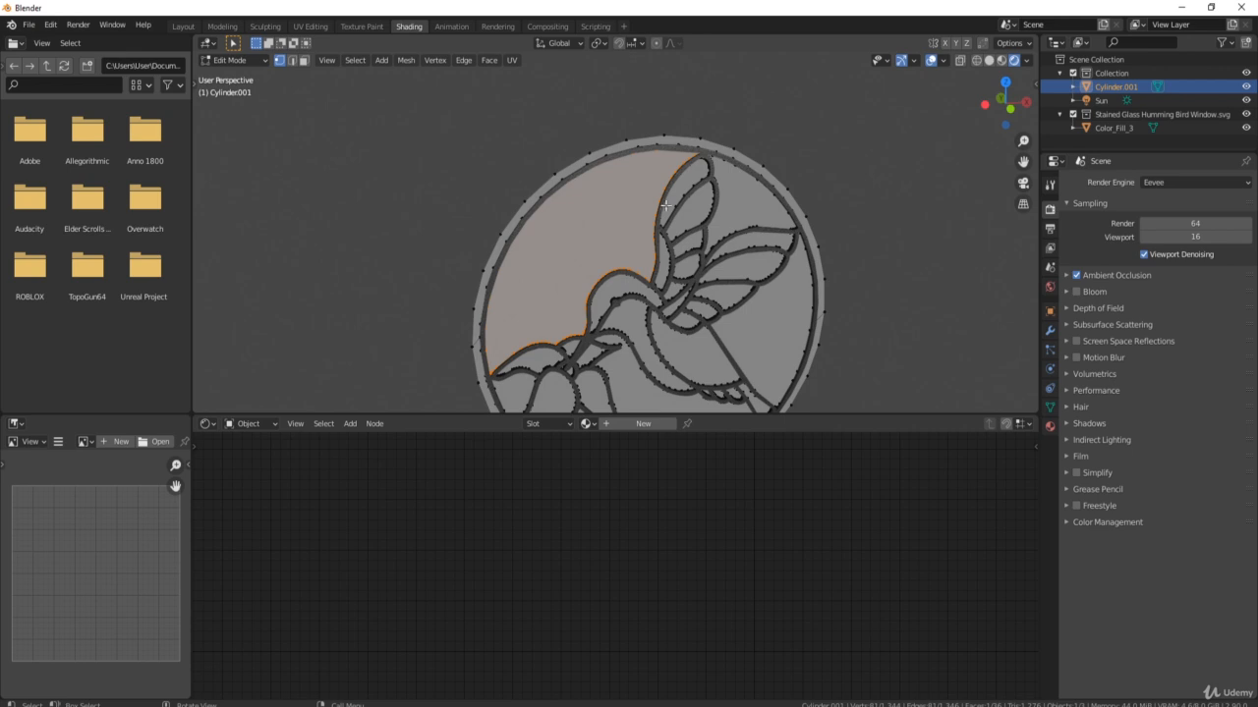
Select the entire disc mesh and triangulate all its faces.
{"action": "middle_click_drag", "start_coordinate": [776, 302], "coordinate": [693, 241], "text": "shift"}
{"action": "key", "text": "a"}
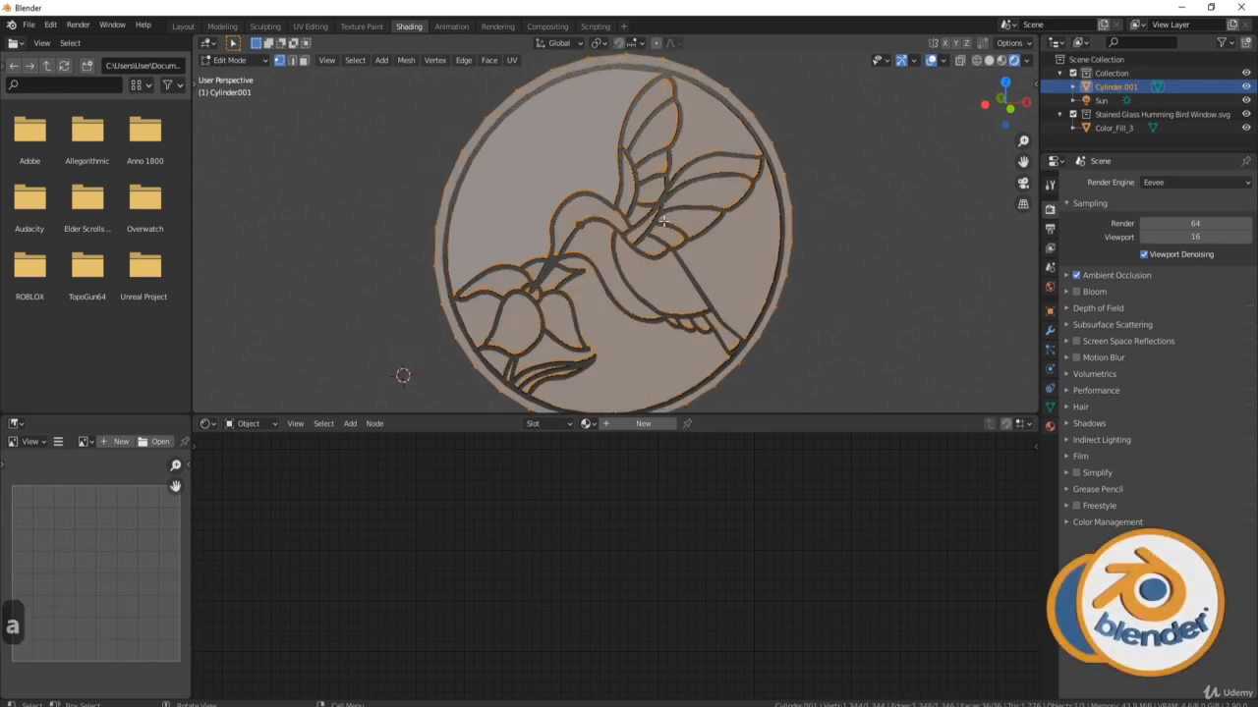
{"action": "right_click", "coordinate": [573, 151]}
{"action": "key", "text": "Escape"}
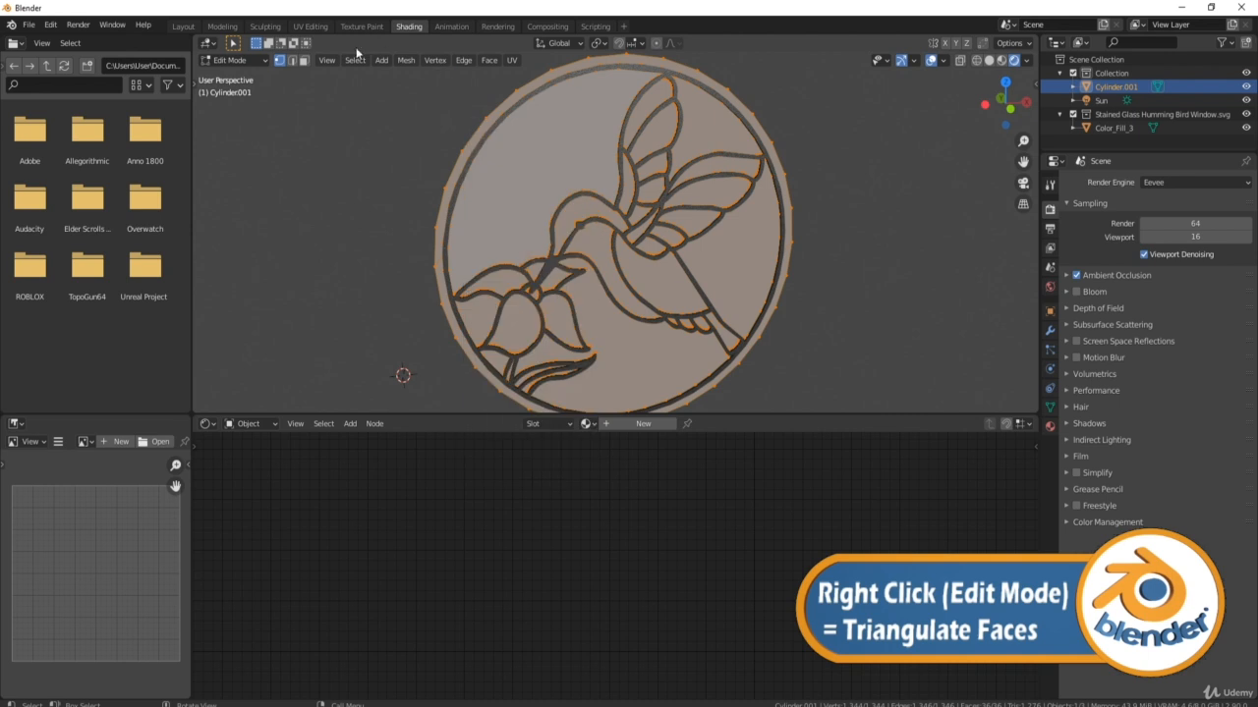
{"action": "left_click", "coordinate": [304, 60]}
{"action": "right_click", "coordinate": [534, 163]}
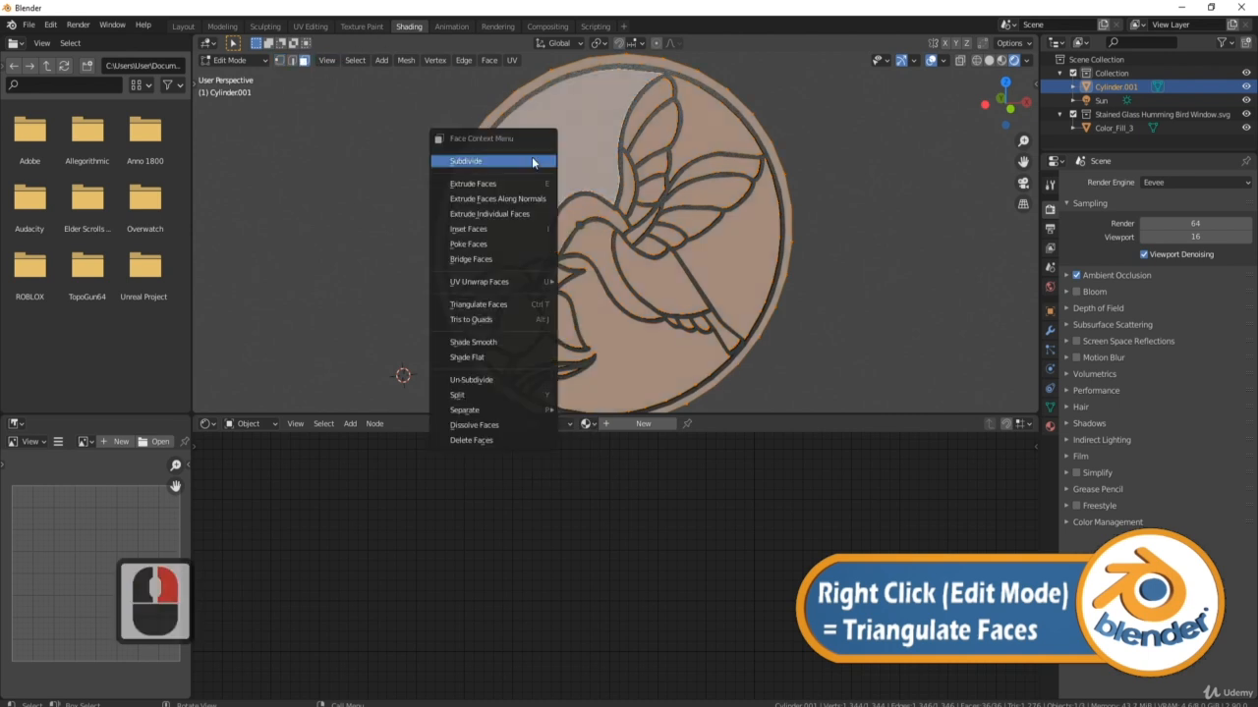
{"action": "left_click", "coordinate": [503, 307]}
Merge the triangles back into quads with Tris to Quads and inspect the resulting face web.
{"action": "right_click", "coordinate": [535, 198]}
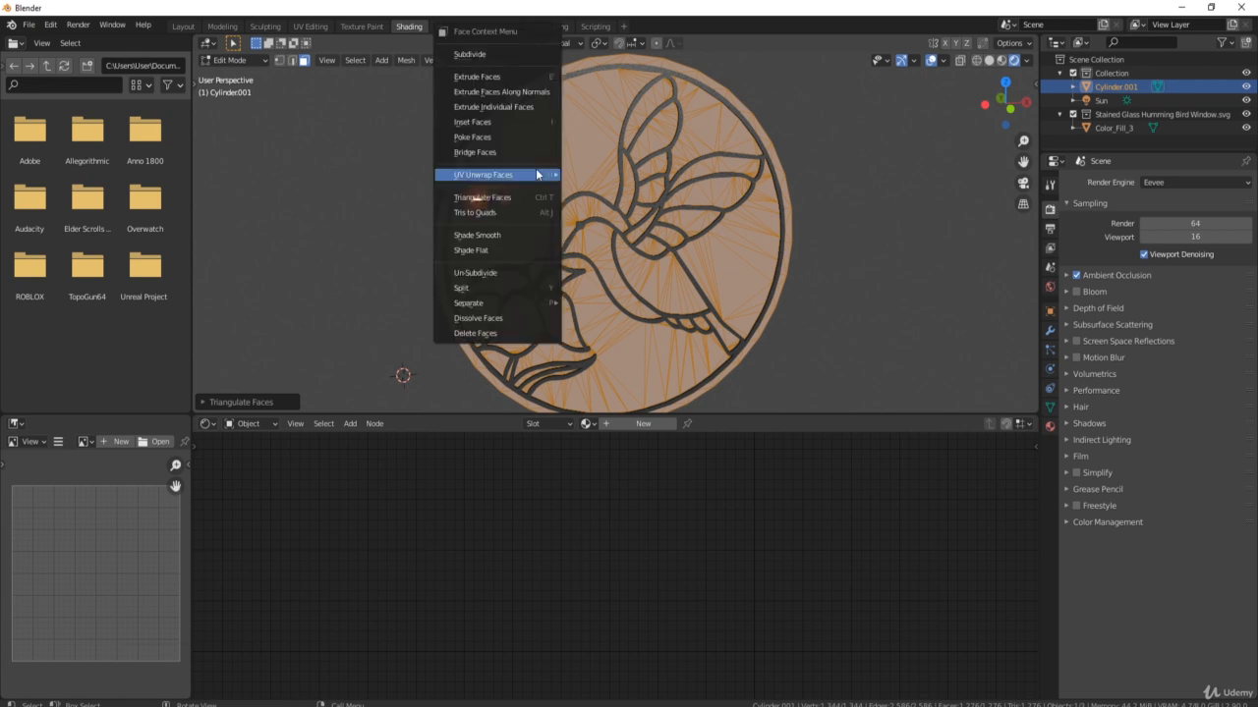
{"action": "mouse_move", "coordinate": [537, 174]}
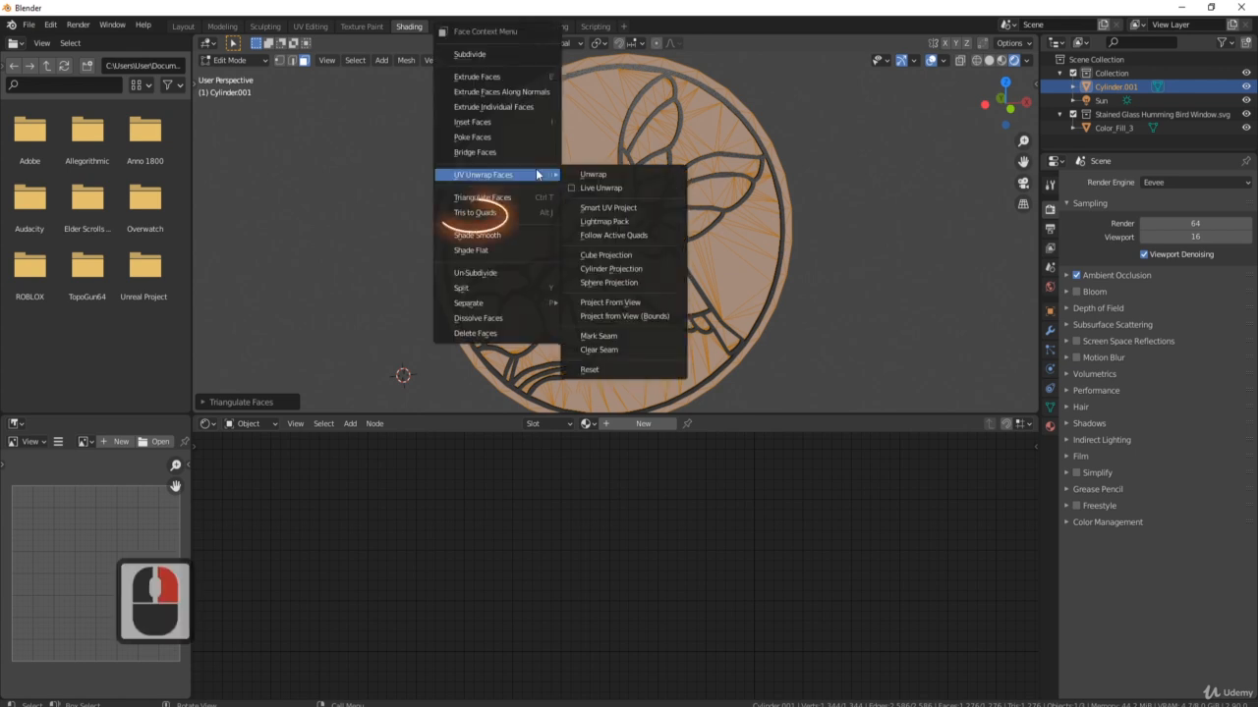
{"action": "left_click", "coordinate": [475, 212]}
{"action": "middle_click_drag", "start_coordinate": [716, 251], "coordinate": [659, 112]}
{"action": "scroll", "coordinate": [688, 244], "scroll_direction": "up", "scroll_amount": 3}
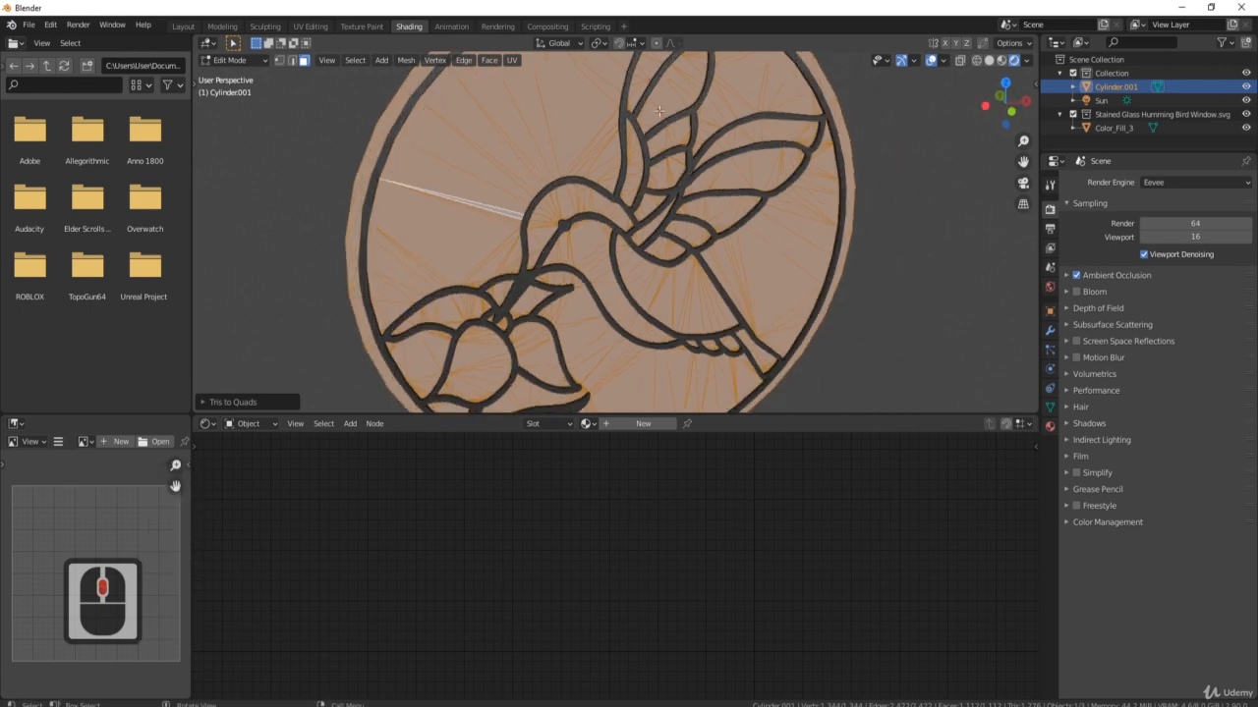
{"action": "scroll", "coordinate": [581, 163], "scroll_direction": "down", "scroll_amount": 2}
{"action": "middle_click_drag", "start_coordinate": [581, 163], "coordinate": [682, 157]}
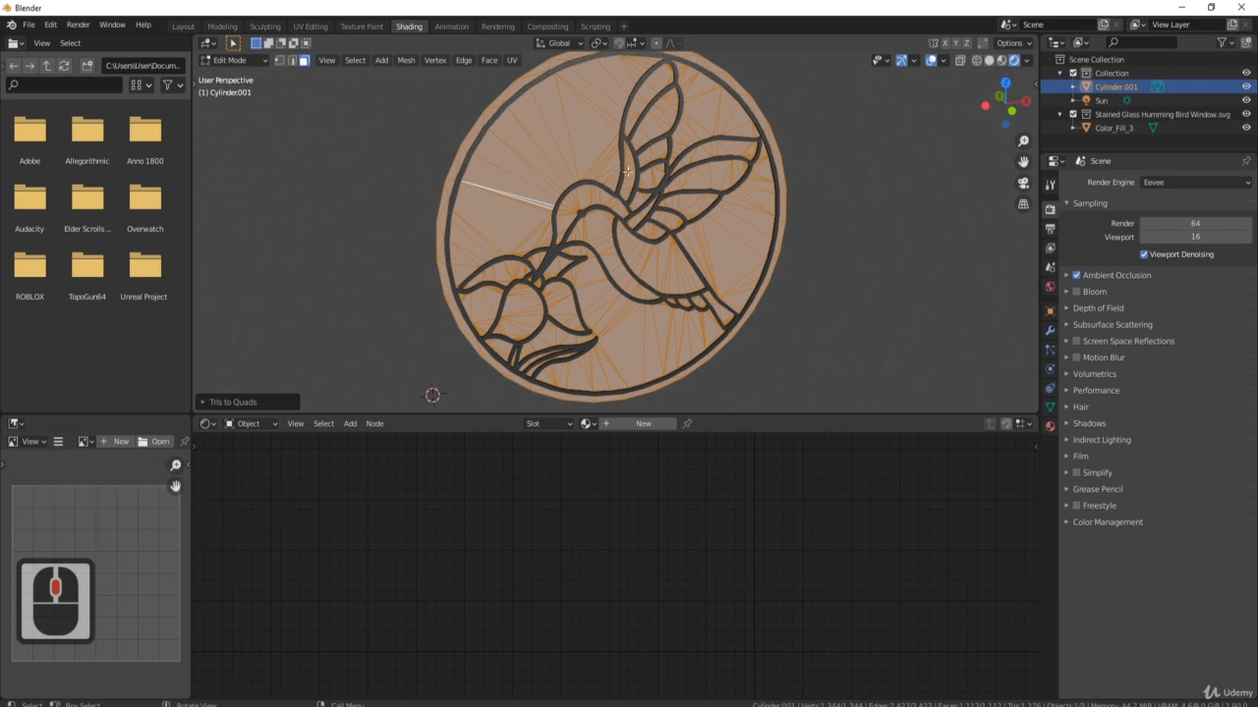
{"action": "middle_click_drag", "start_coordinate": [602, 150], "coordinate": [653, 175], "text": "shift"}
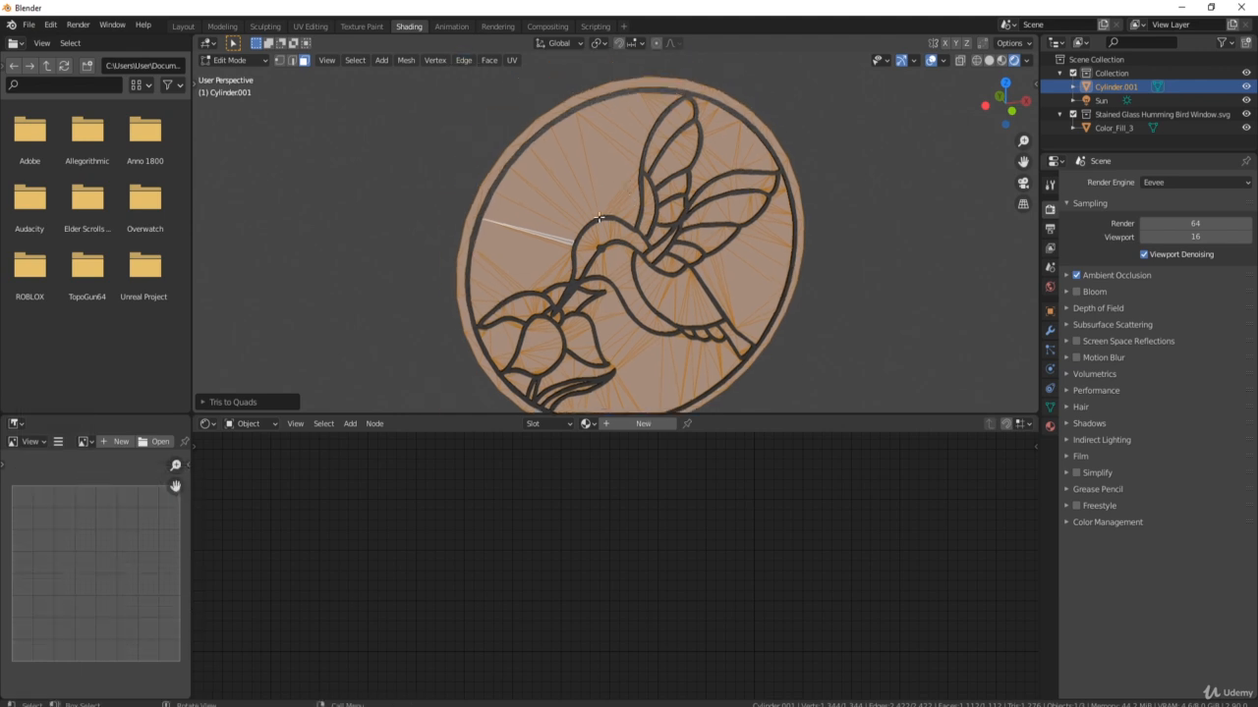
Unwrap the disc's UVs in the UV Editing workspace, then return to Shading.
{"action": "left_click", "coordinate": [311, 26]}
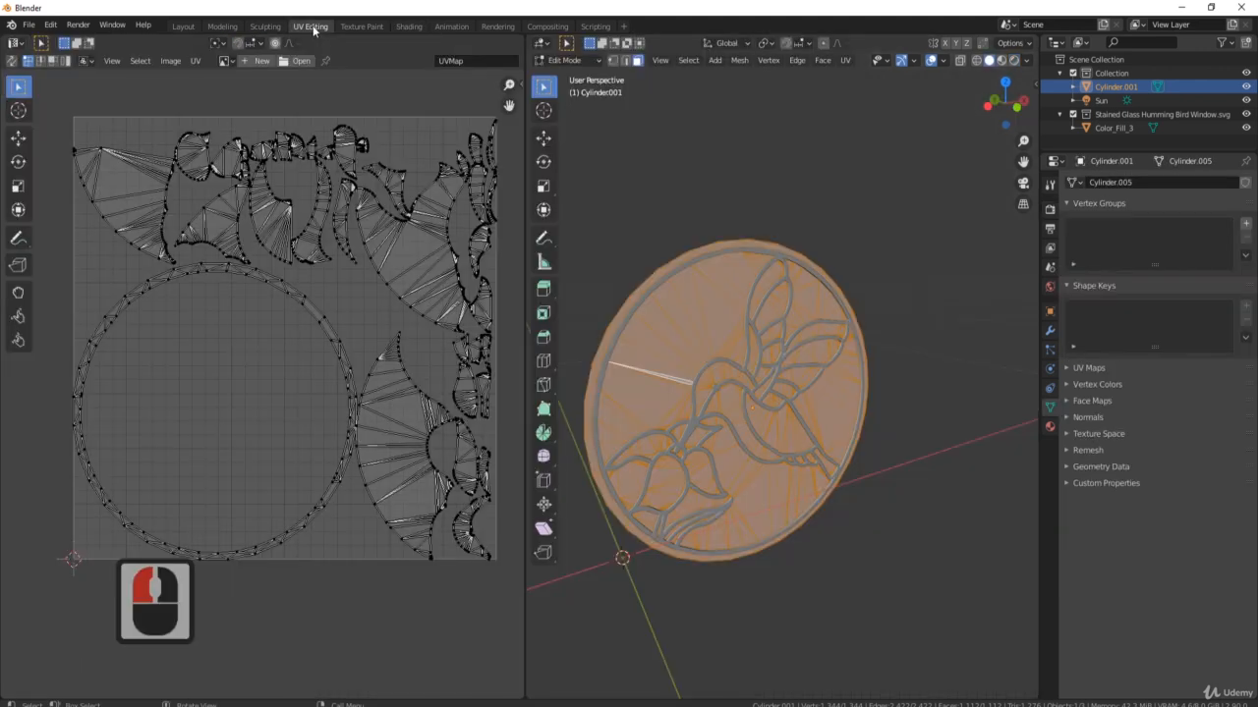
{"action": "key", "text": "u"}
{"action": "left_click", "coordinate": [784, 404]}
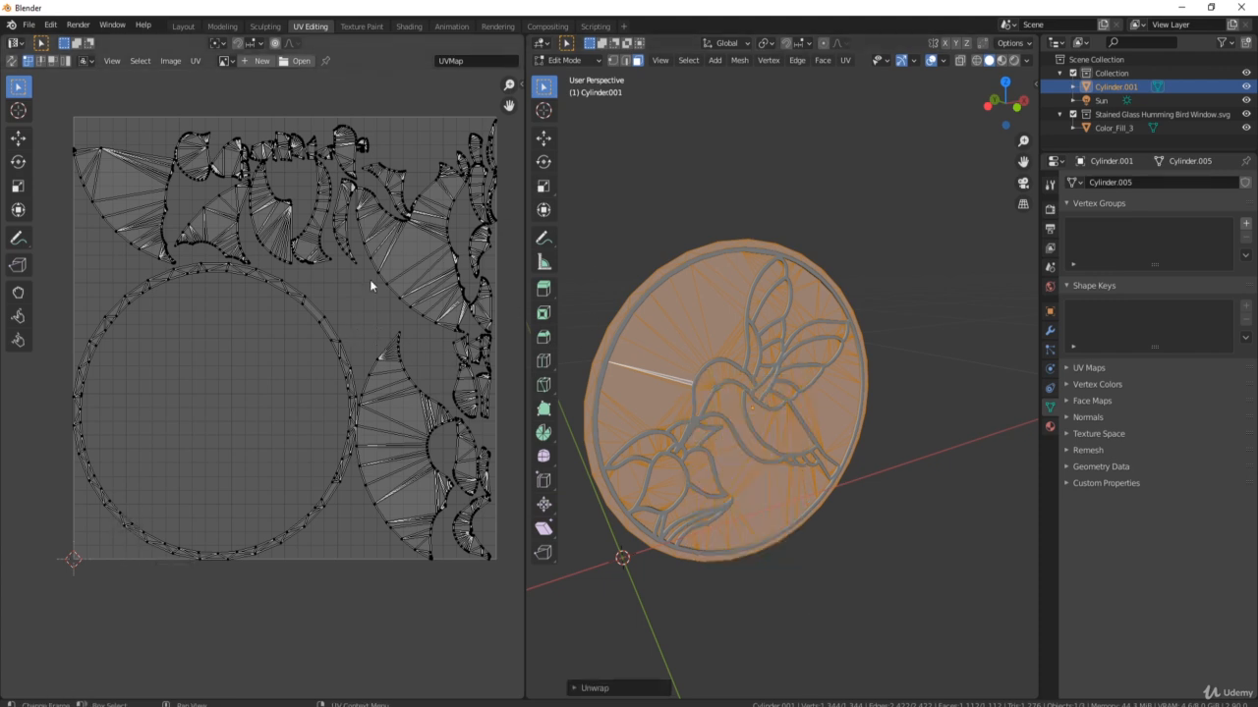
{"action": "middle_click_drag", "start_coordinate": [649, 334], "coordinate": [615, 311]}
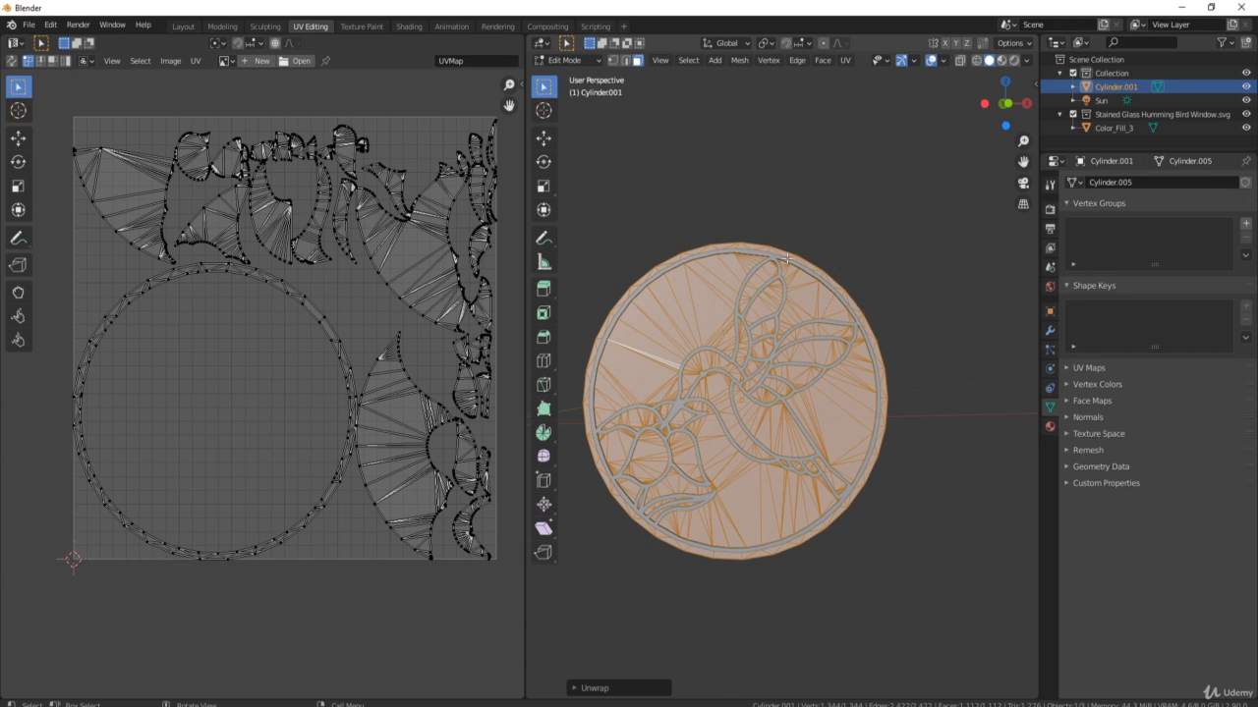
{"action": "left_click", "coordinate": [410, 28]}
In Edit Mode, pick one top-left triangle and grow it to the connected region with Select Linked (L).
{"action": "middle_click_drag", "start_coordinate": [674, 288], "coordinate": [652, 263]}
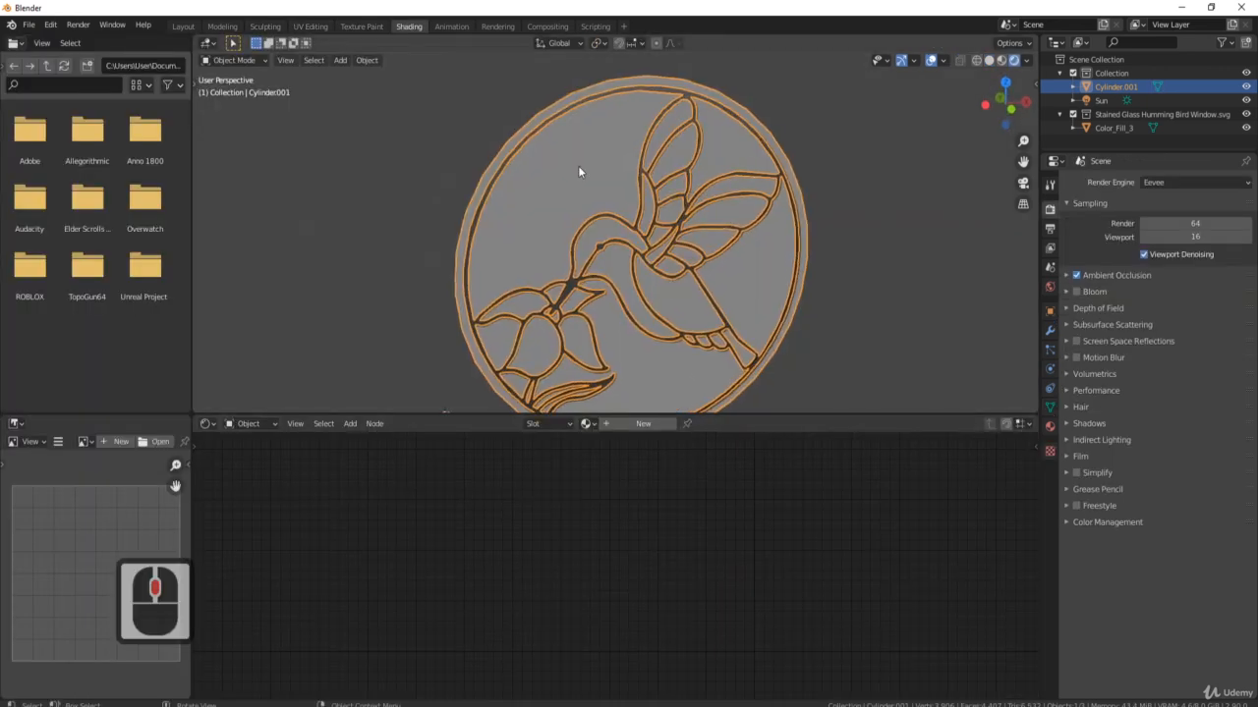
{"action": "left_click", "coordinate": [580, 167]}
{"action": "key", "text": "Tab"}
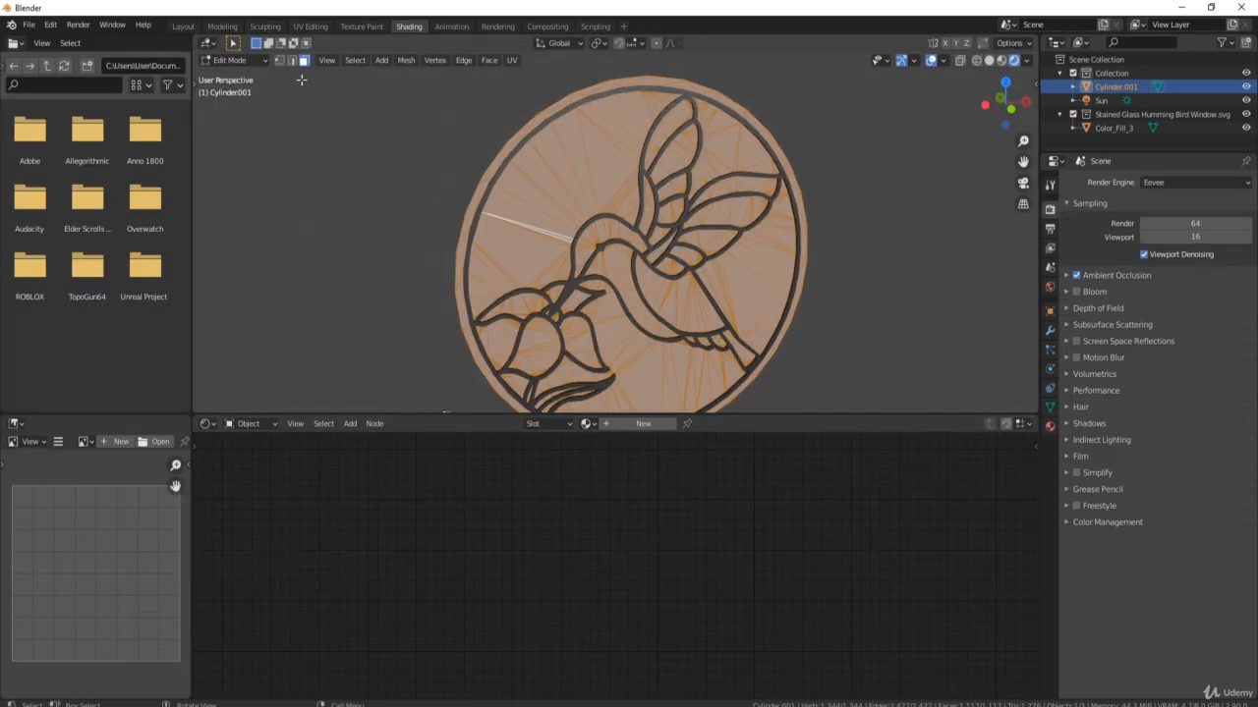
{"action": "left_click", "coordinate": [305, 61]}
{"action": "left_click", "coordinate": [605, 184]}
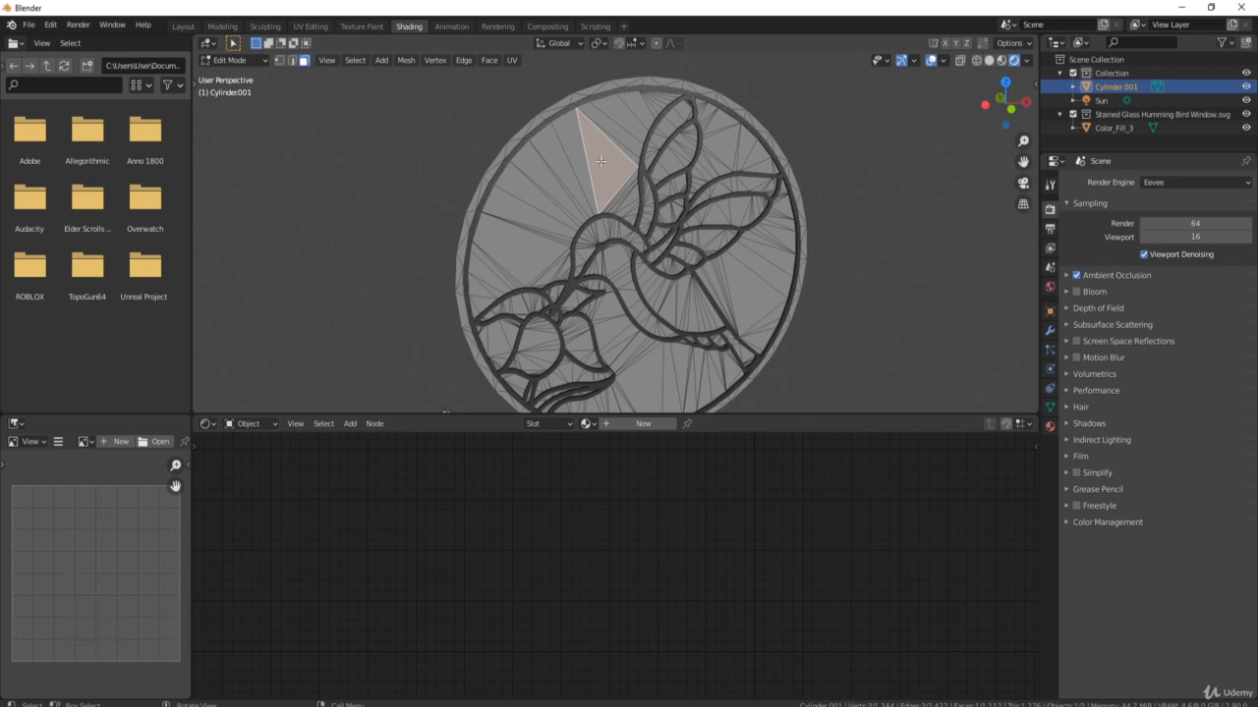
{"action": "key", "text": "l"}
{"action": "middle_click_drag", "start_coordinate": [600, 155], "coordinate": [676, 138]}
{"action": "middle_click_drag", "start_coordinate": [676, 138], "coordinate": [678, 177], "text": "shift"}
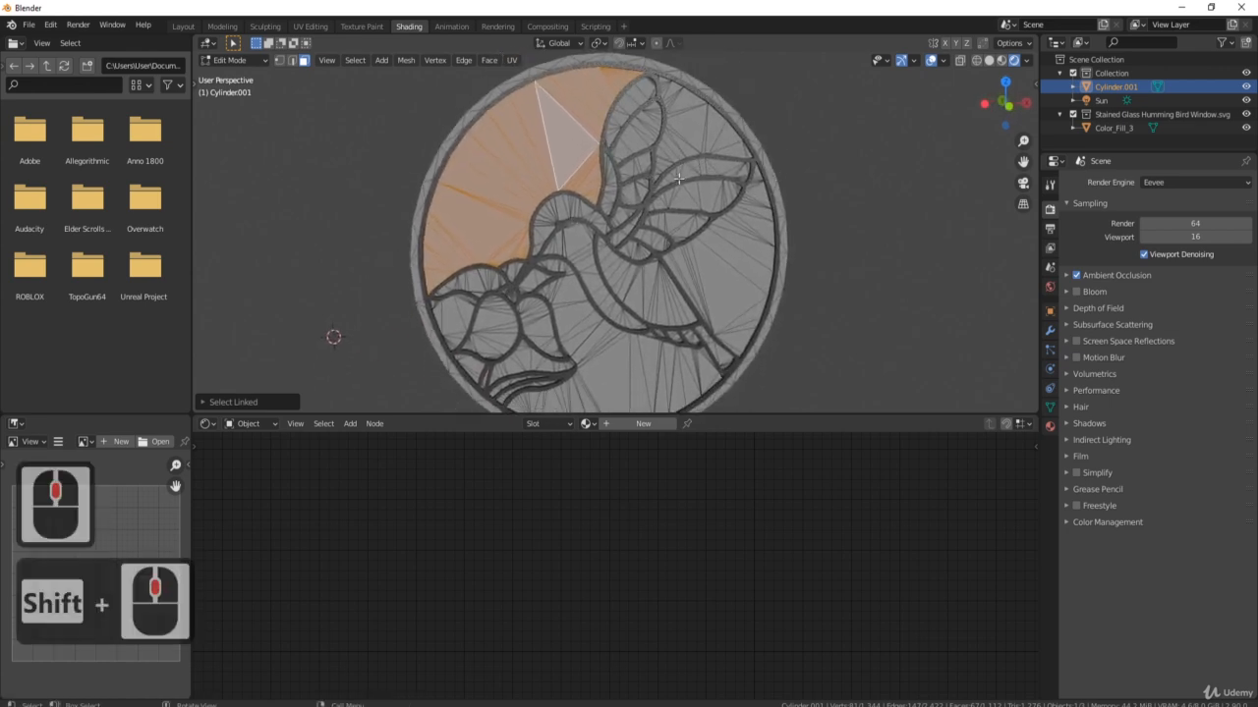
{"action": "middle_click_drag", "start_coordinate": [634, 260], "coordinate": [673, 154], "text": "shift"}
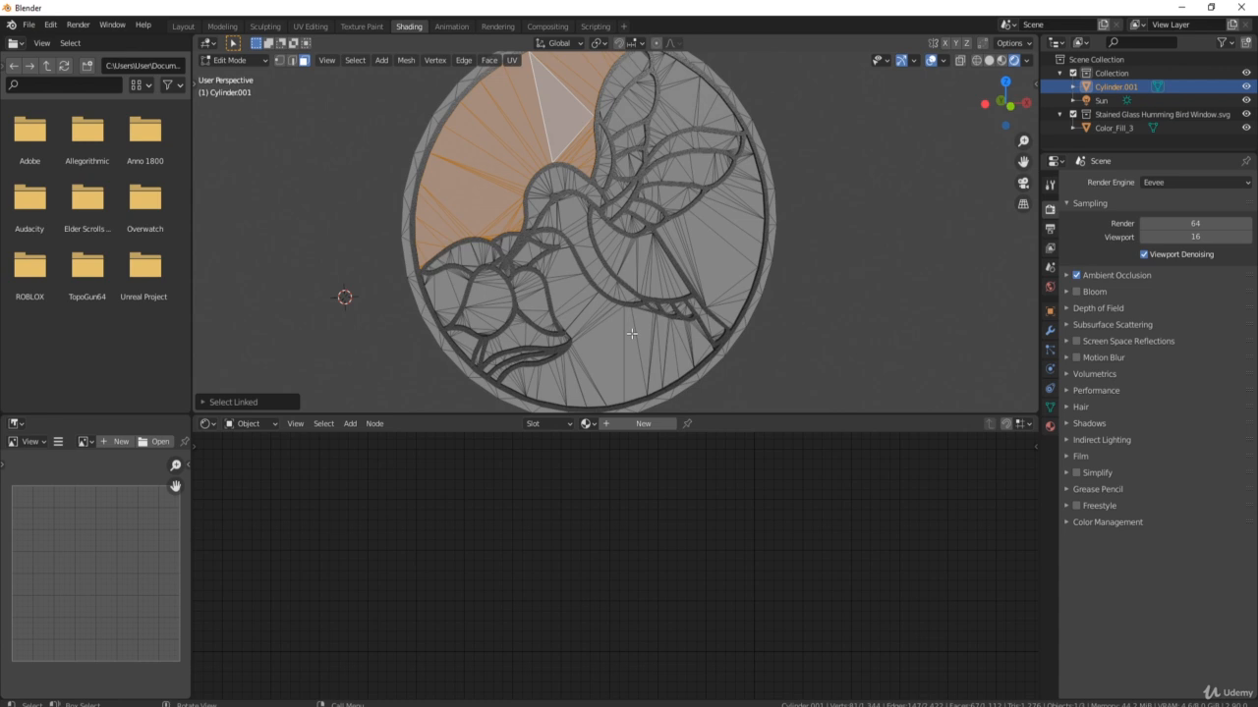
{"action": "key", "text": "F9"}
Create a new material for the disc named 'Stained Glass Blue'.
{"action": "left_click", "coordinate": [1050, 426]}
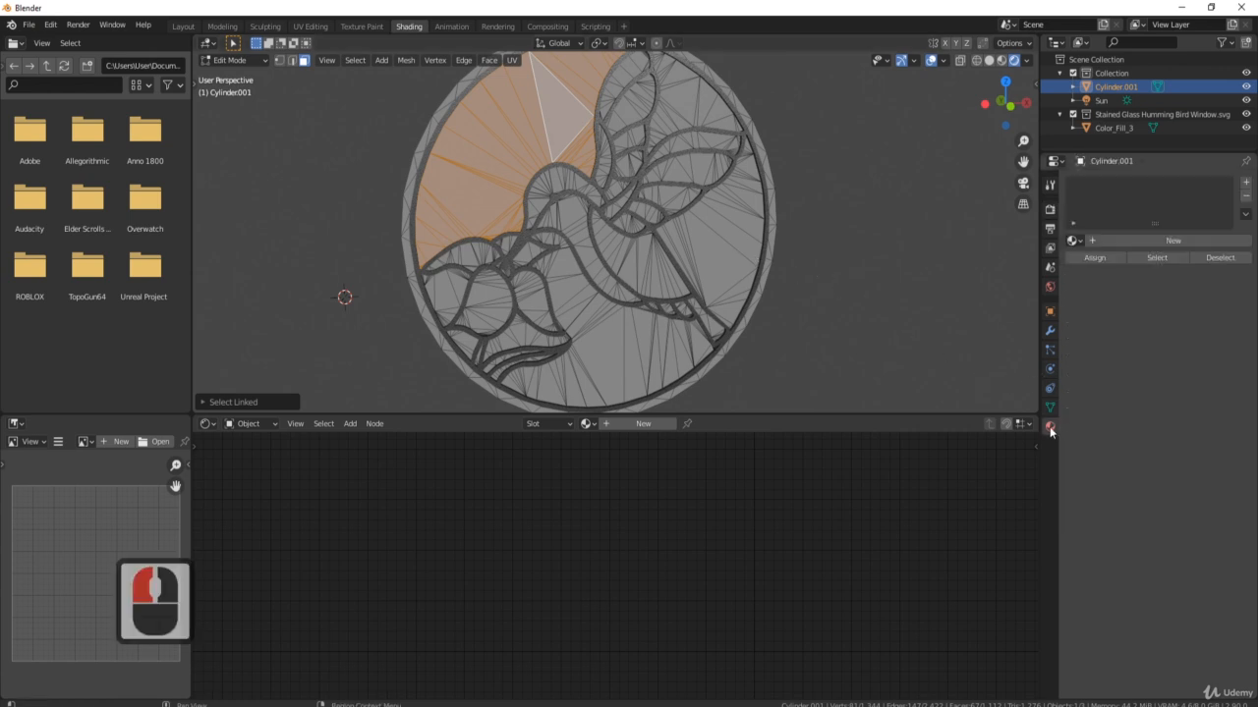
{"action": "left_click", "coordinate": [1245, 182]}
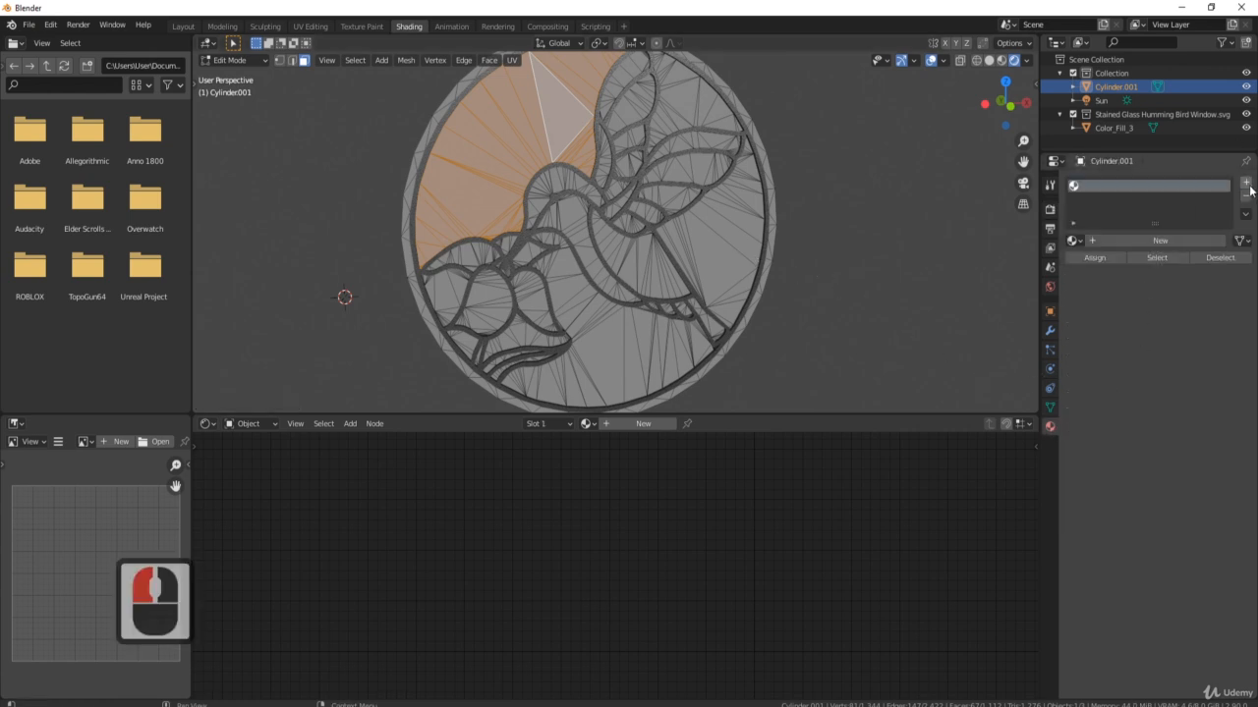
{"action": "left_click", "coordinate": [1178, 240]}
{"action": "double_click", "coordinate": [1175, 186]}
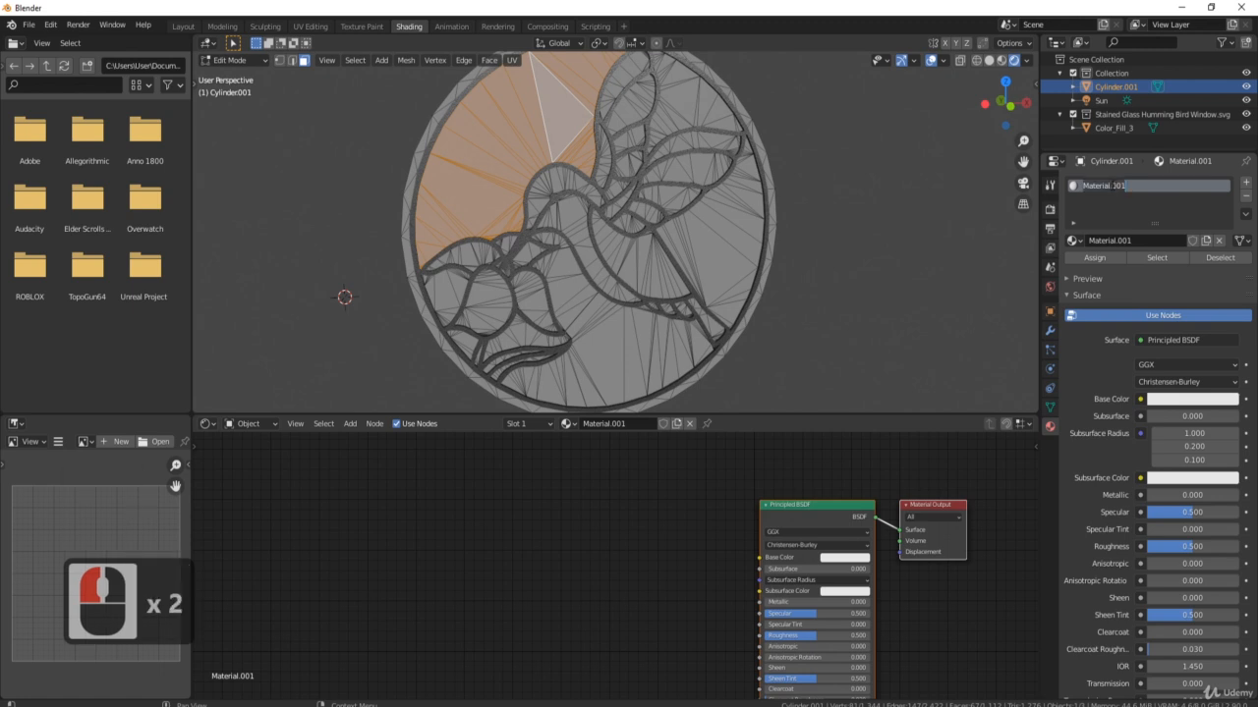
{"action": "type", "text": "St"}
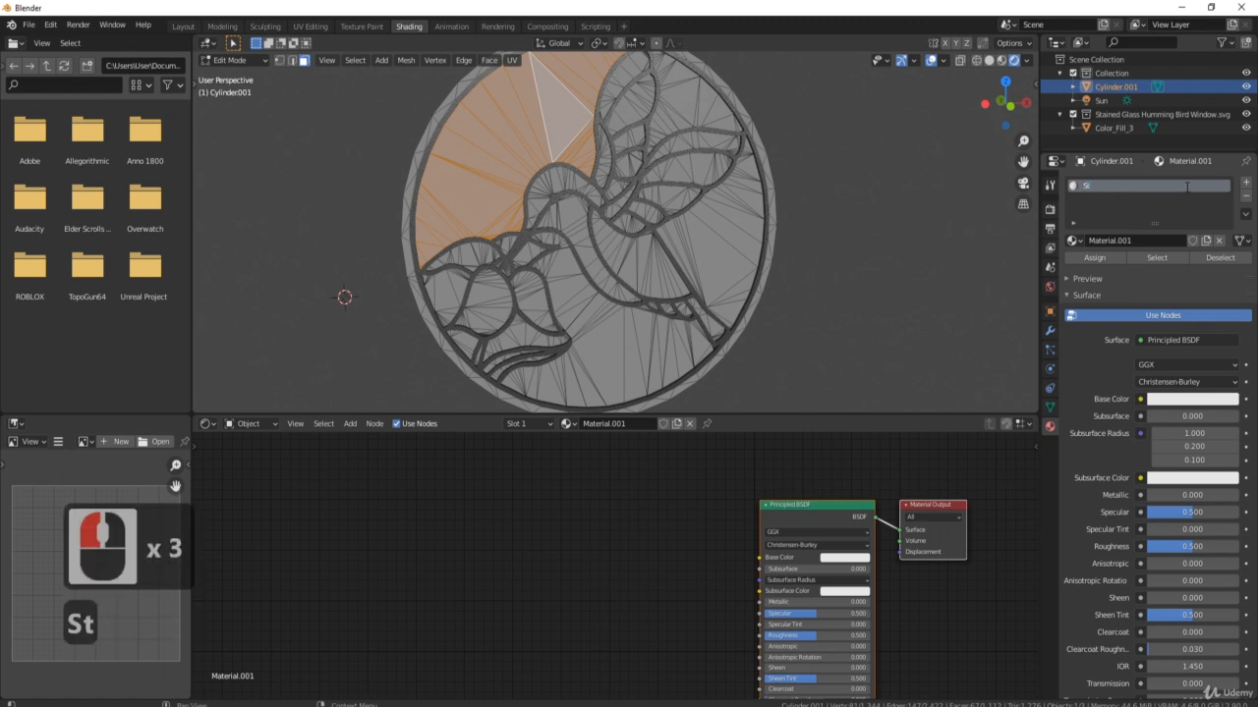
{"action": "type", "text": "ained Gla"}
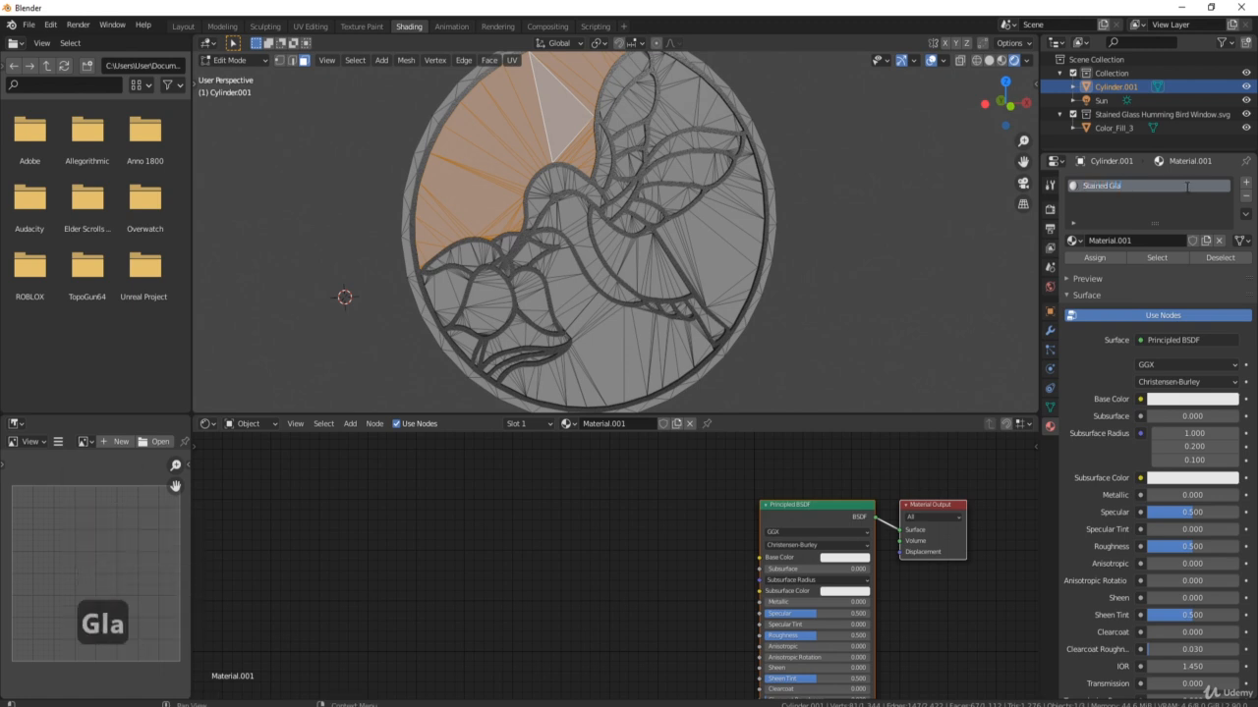
{"action": "type", "text": "ss Blue"}
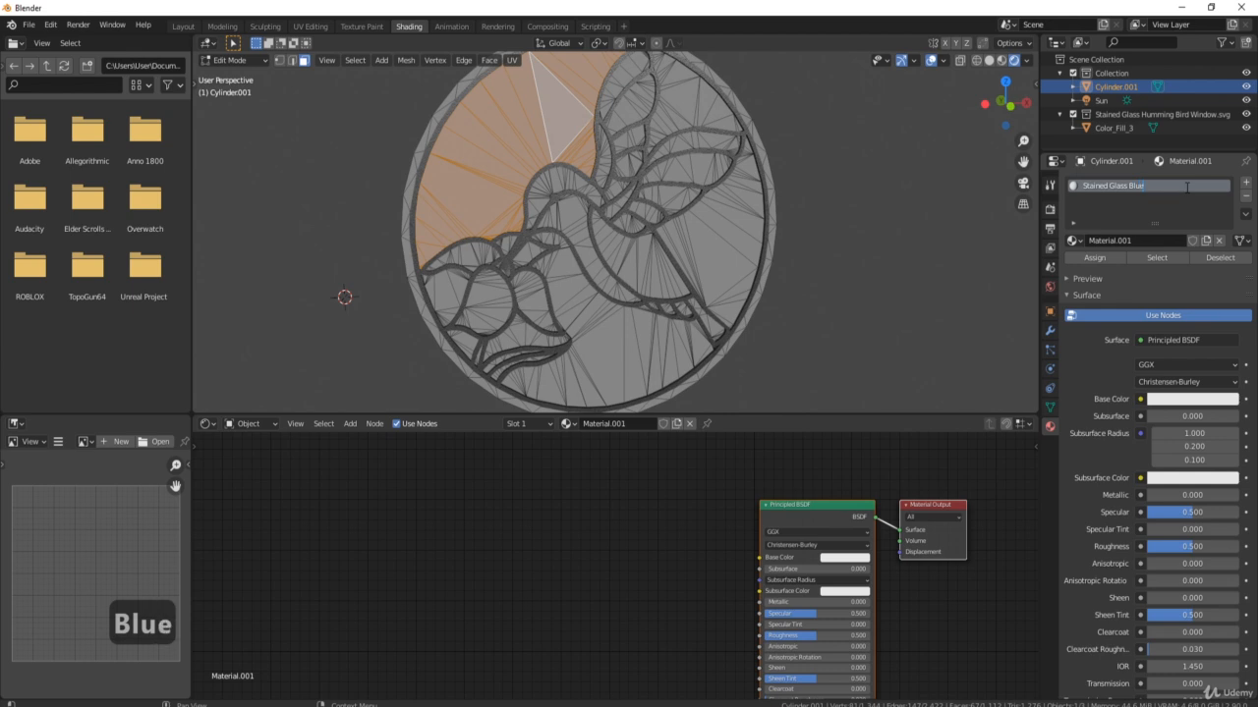
{"action": "key", "text": "Return"}
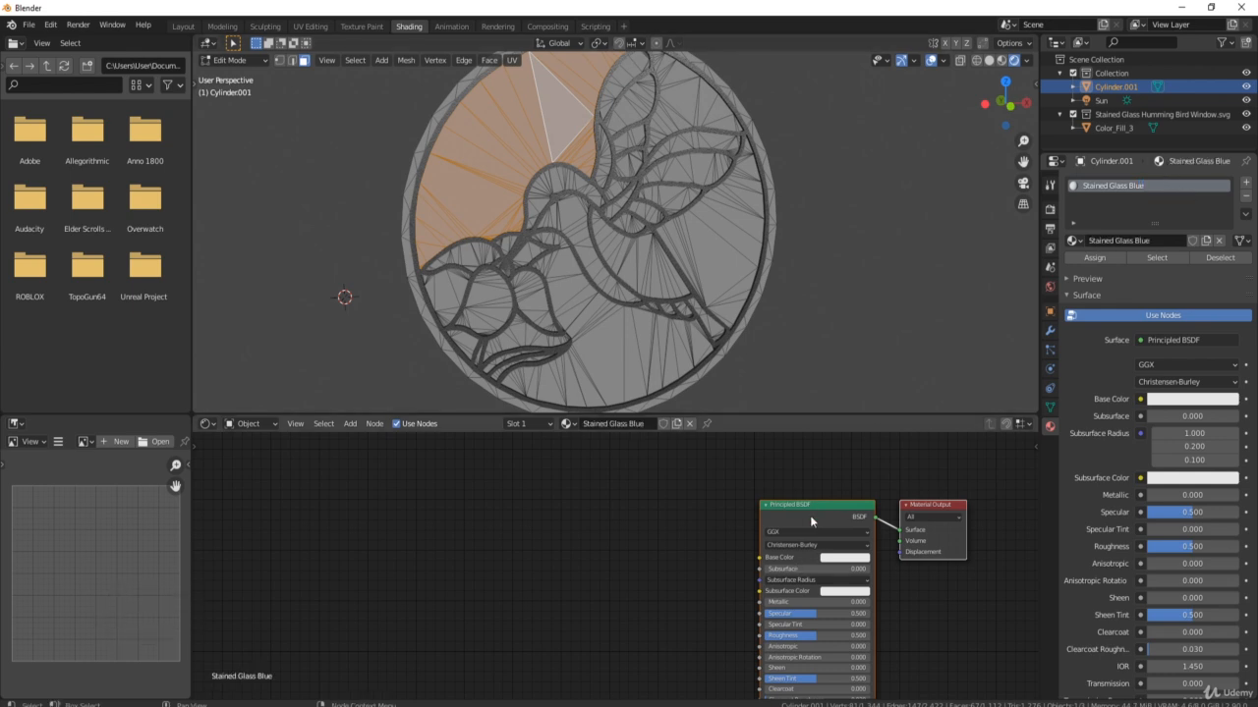
Delete the Principled BSDF node, leaving only Material Output in the node tree.
{"action": "scroll", "coordinate": [809, 515], "scroll_direction": "down", "scroll_amount": 4}
{"action": "middle_click_drag", "start_coordinate": [779, 537], "coordinate": [683, 471]}
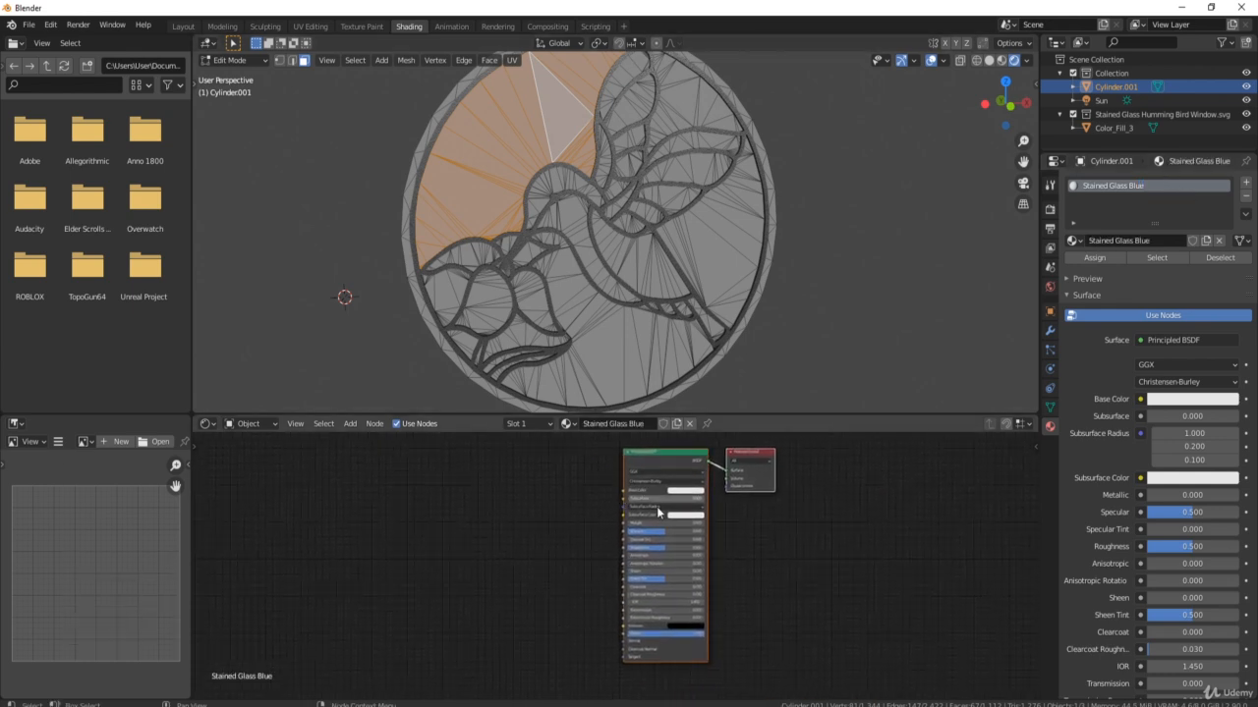
{"action": "middle_click_drag", "start_coordinate": [726, 510], "coordinate": [735, 532]}
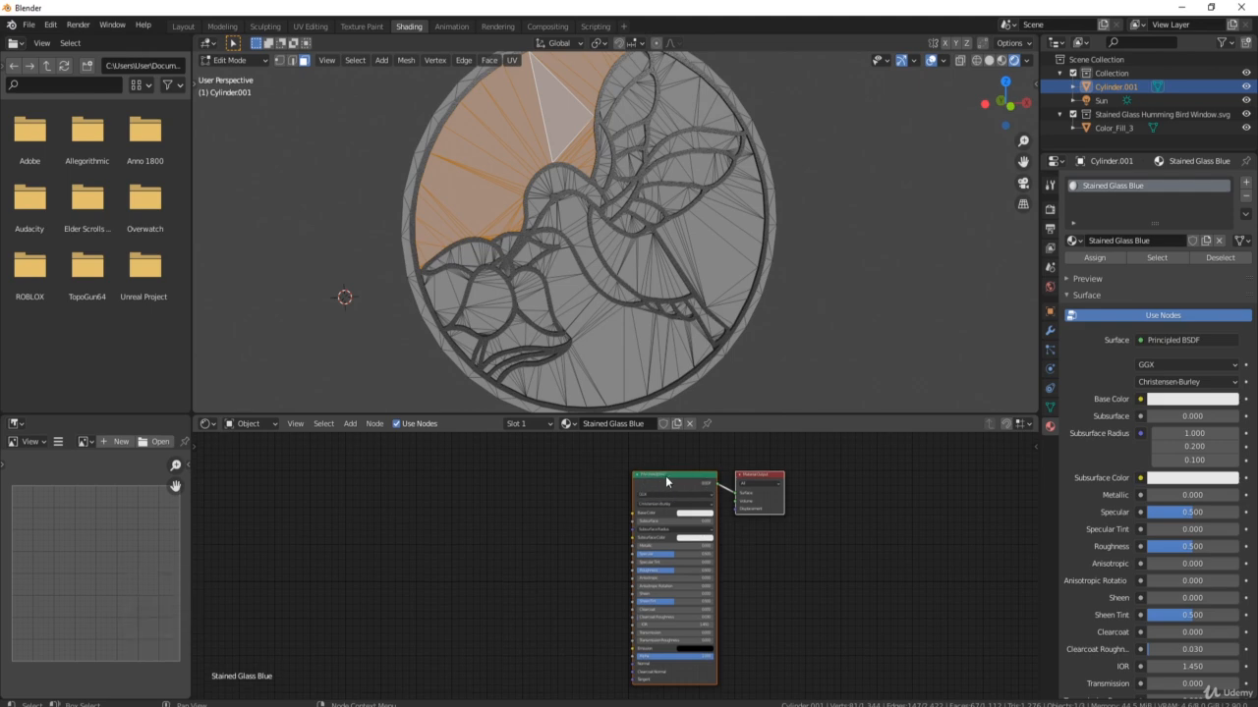
{"action": "left_click_drag", "start_coordinate": [665, 475], "coordinate": [564, 469]}
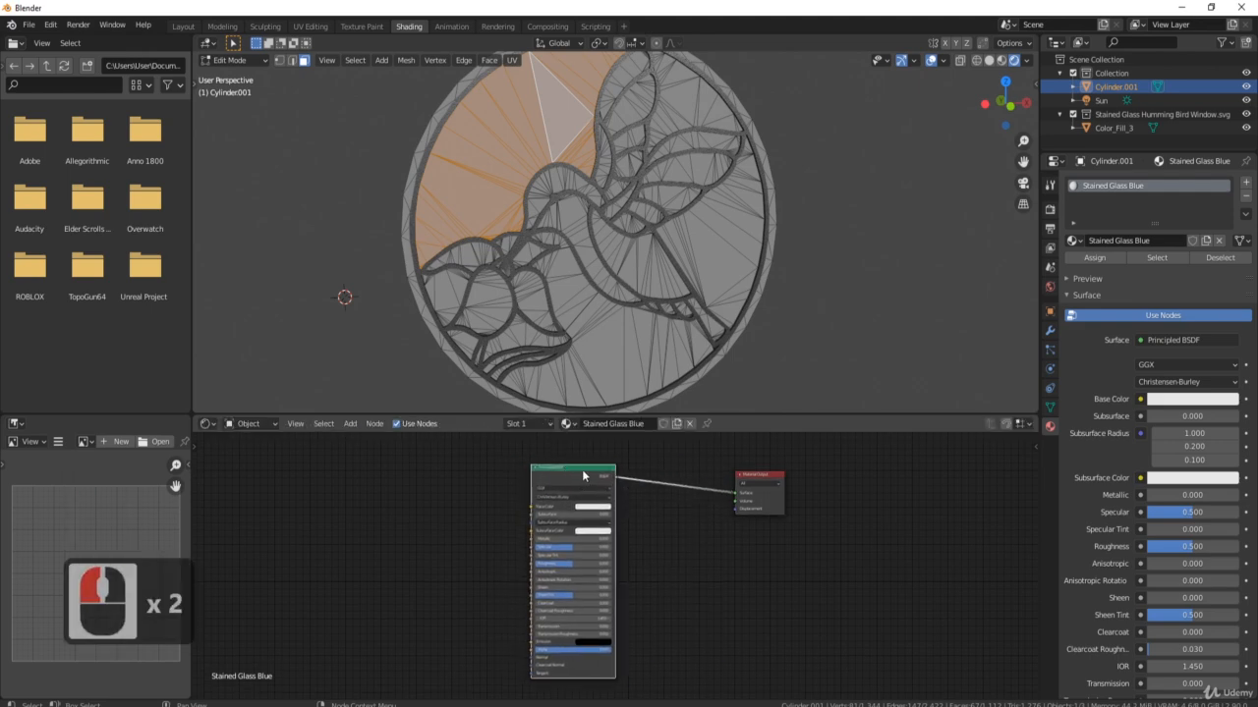
{"action": "key", "text": "Delete"}
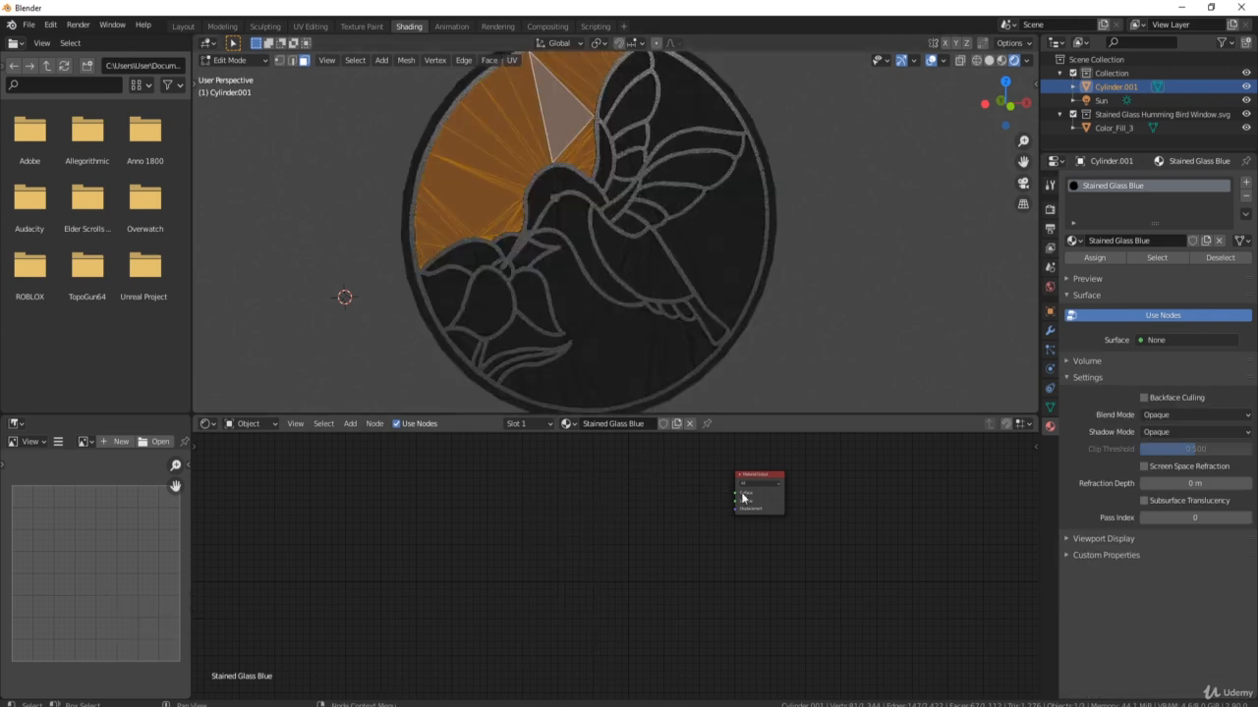
{"action": "left_click_drag", "start_coordinate": [772, 474], "coordinate": [773, 494]}
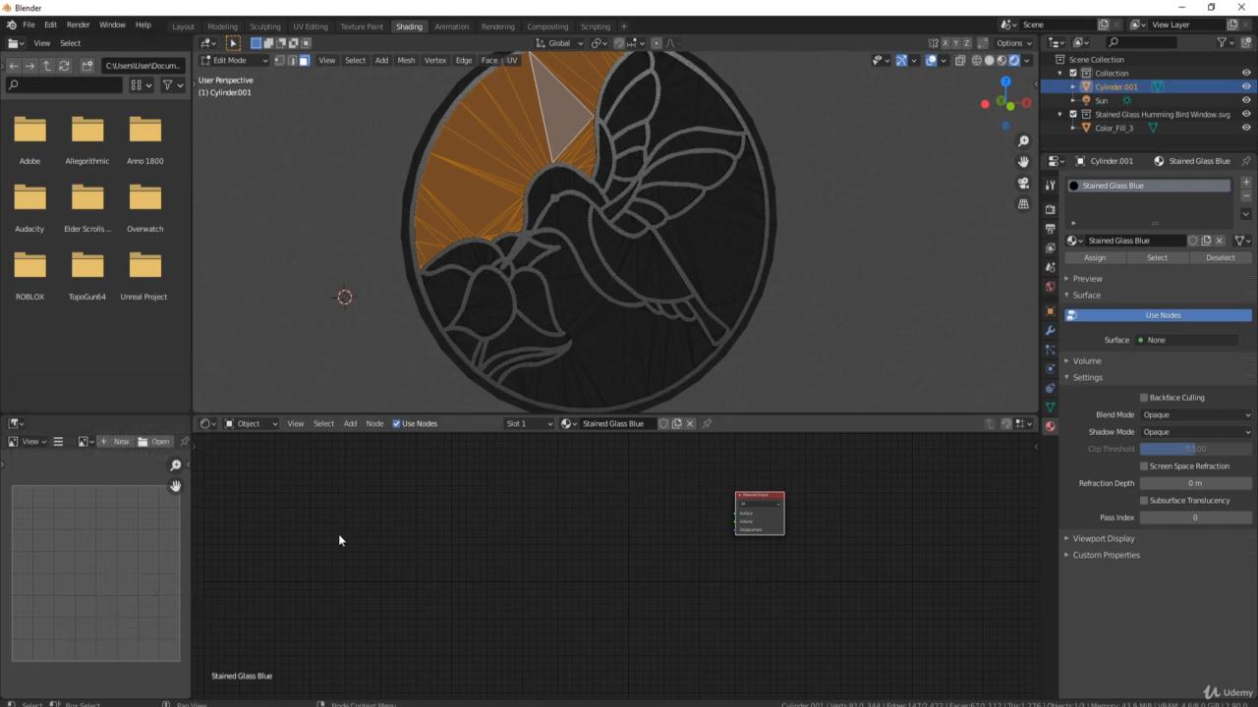
{"action": "middle_click_drag", "start_coordinate": [338, 539], "coordinate": [547, 560]}
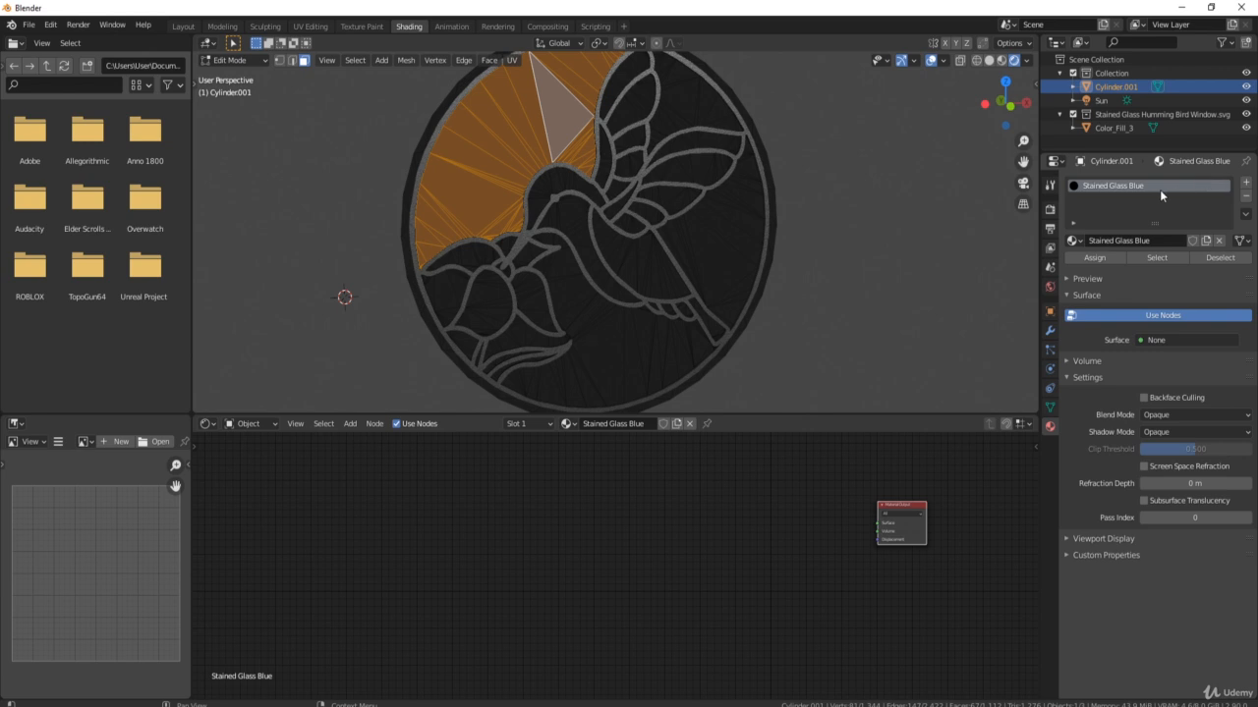
Add a Geometry node on the left and a ColorRamp node beside it via node search.
{"action": "left_click", "coordinate": [411, 522]}
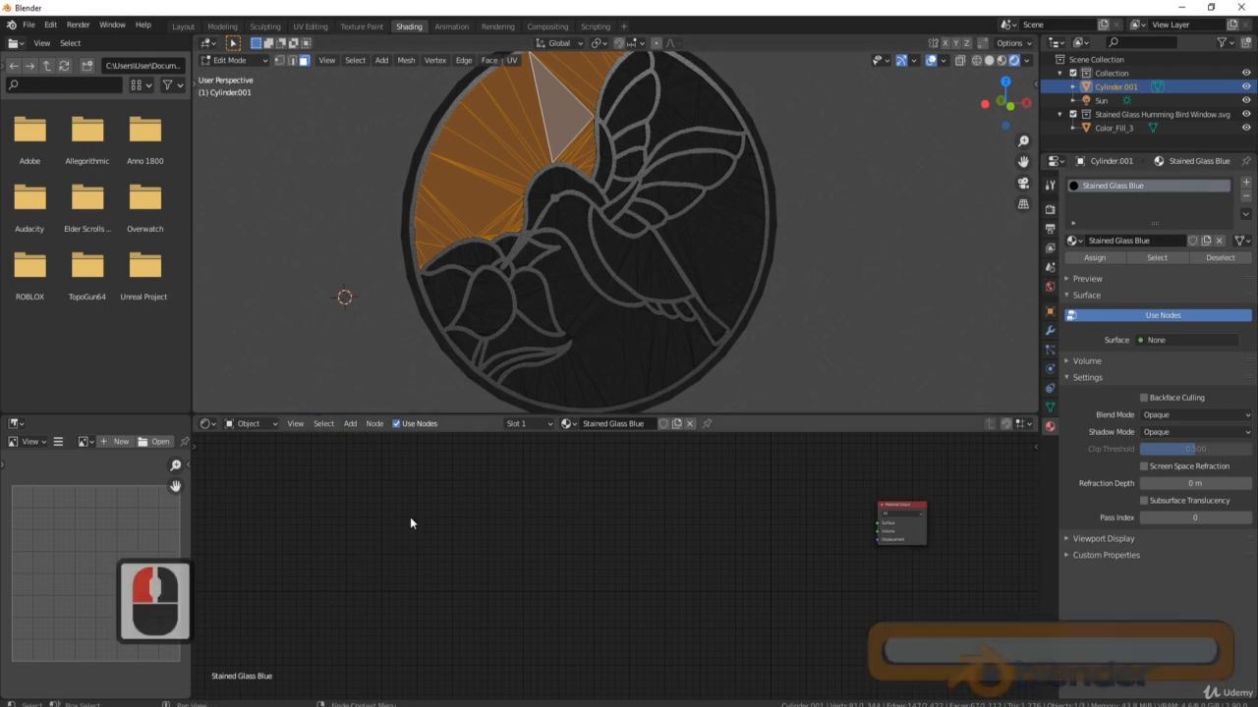
{"action": "key", "text": "shift+a"}
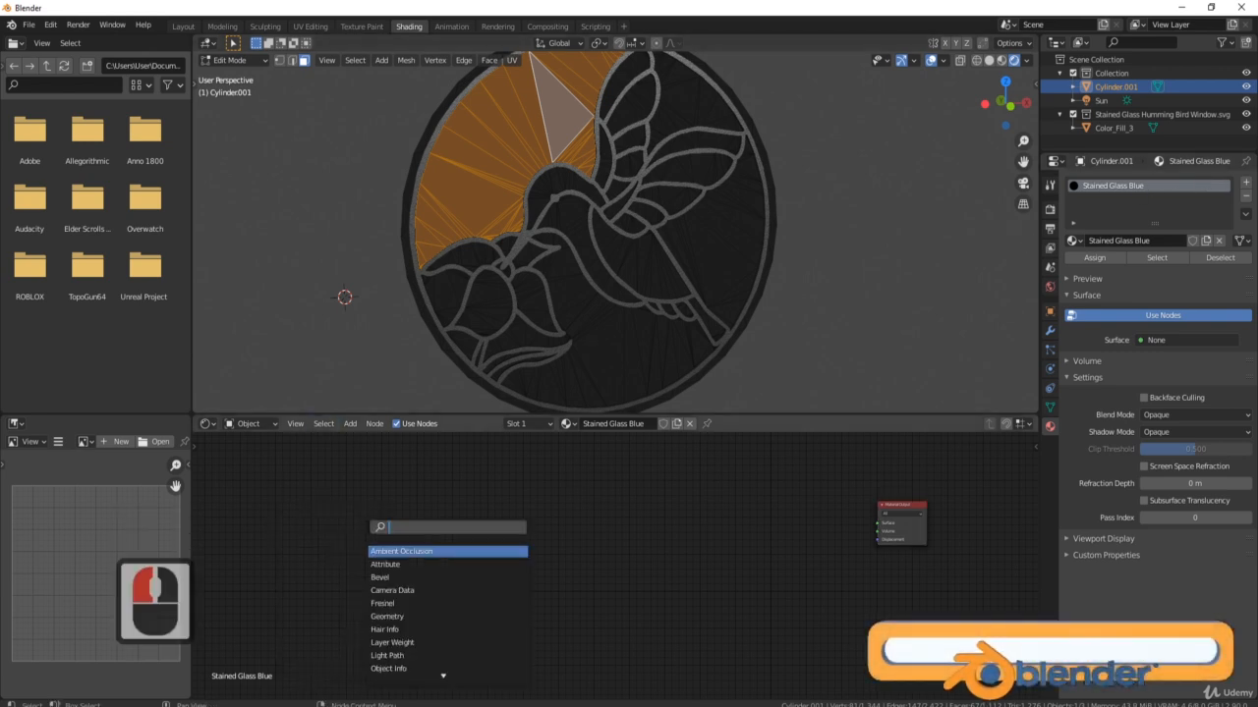
{"action": "type", "text": "ge"}
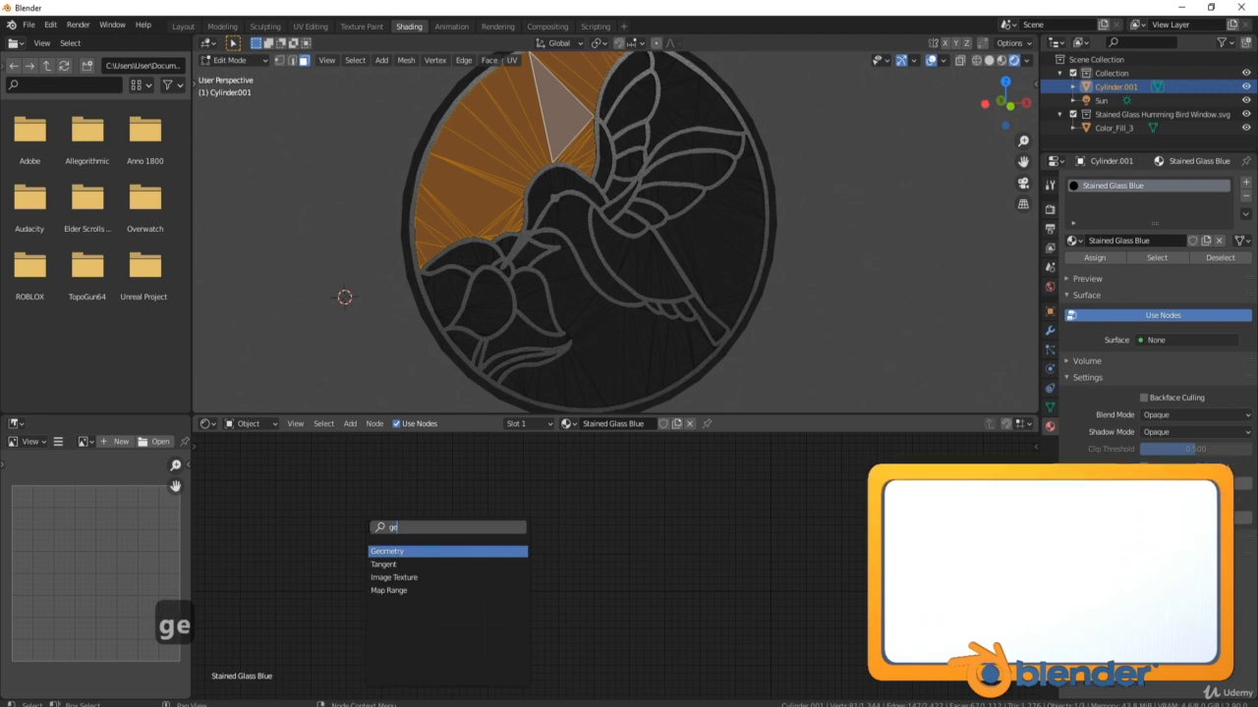
{"action": "type", "text": "o"}
{"action": "left_click", "coordinate": [433, 551]}
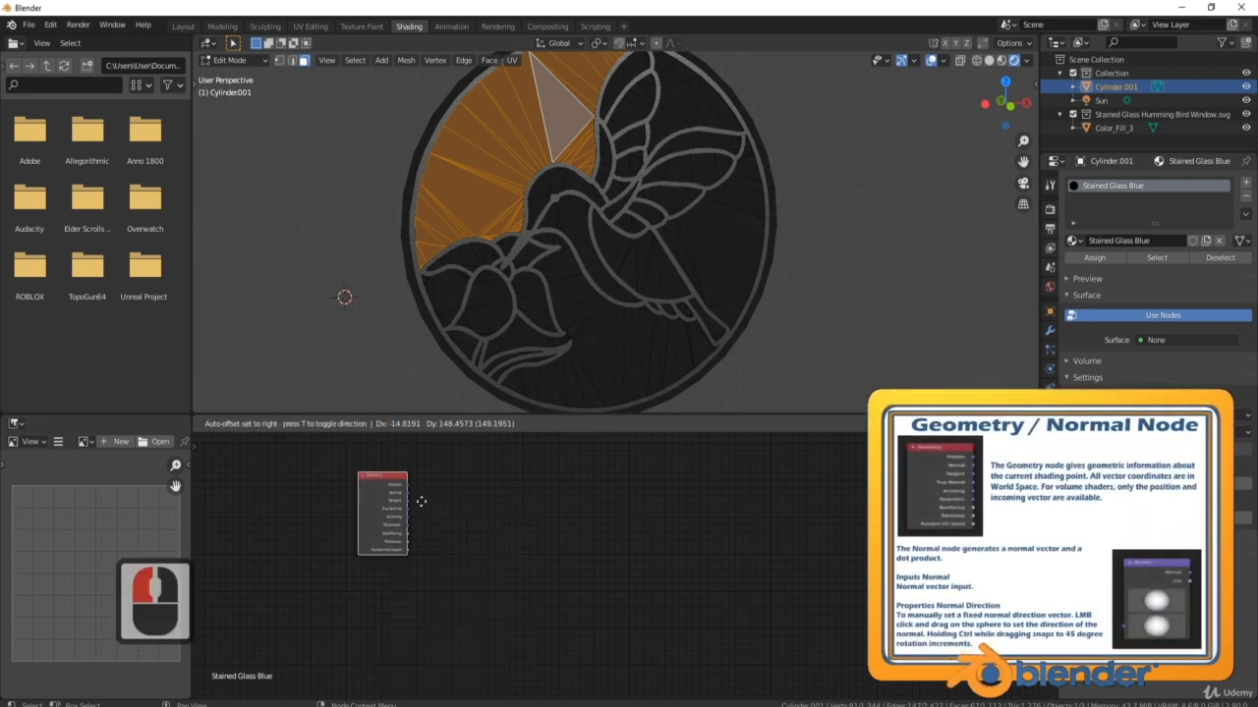
{"action": "left_click", "coordinate": [419, 518]}
{"action": "left_click", "coordinate": [485, 616]}
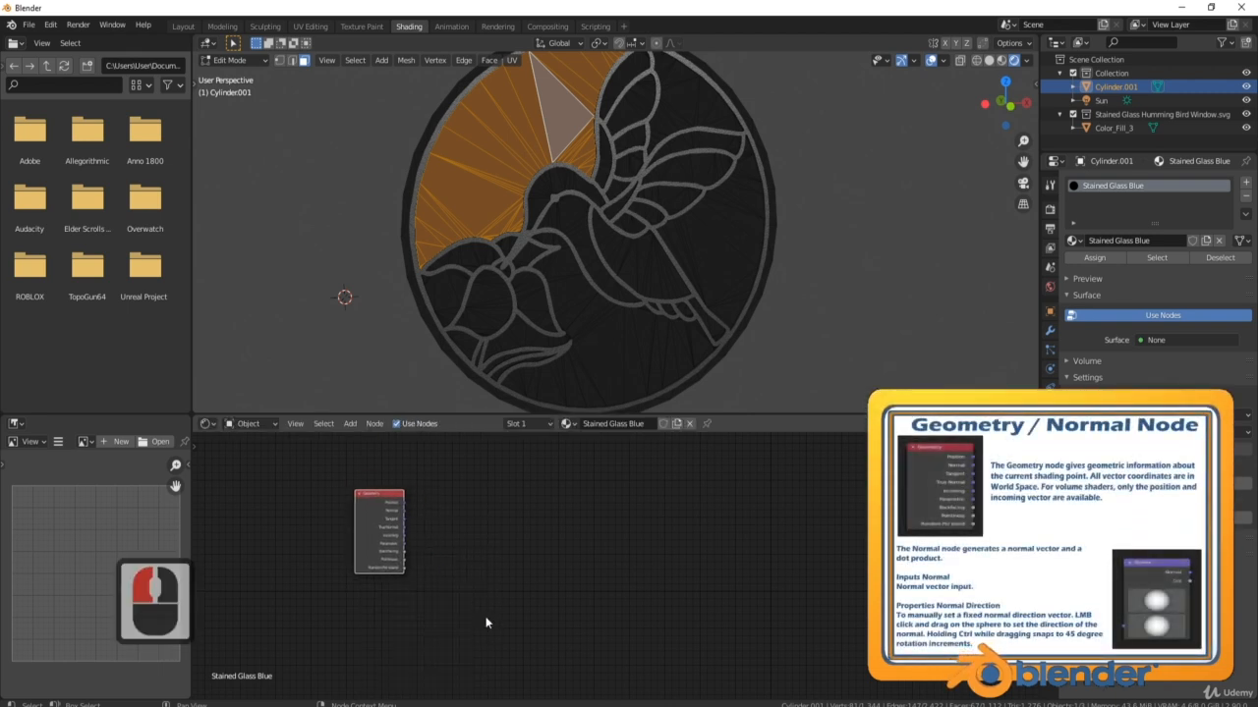
{"action": "left_click", "coordinate": [498, 536]}
{"action": "key", "text": "shift+a"}
{"action": "left_click", "coordinate": [499, 536]}
{"action": "type", "text": "c"}
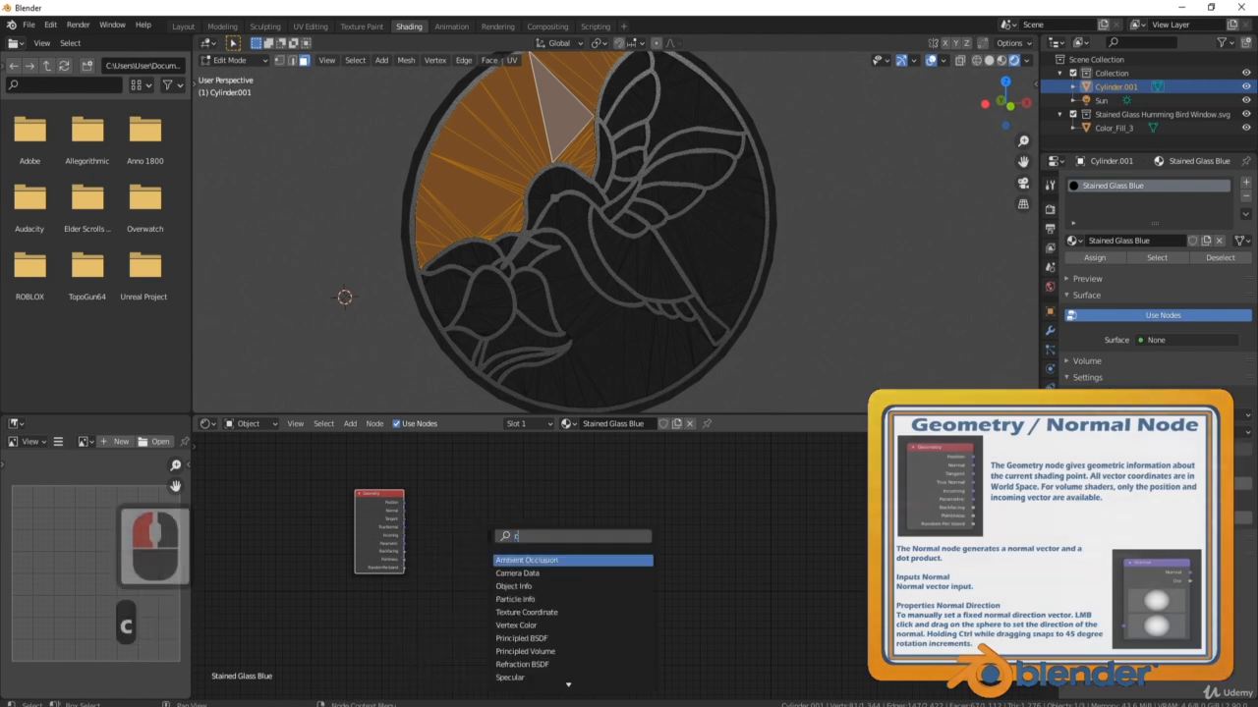
{"action": "type", "text": "olo"}
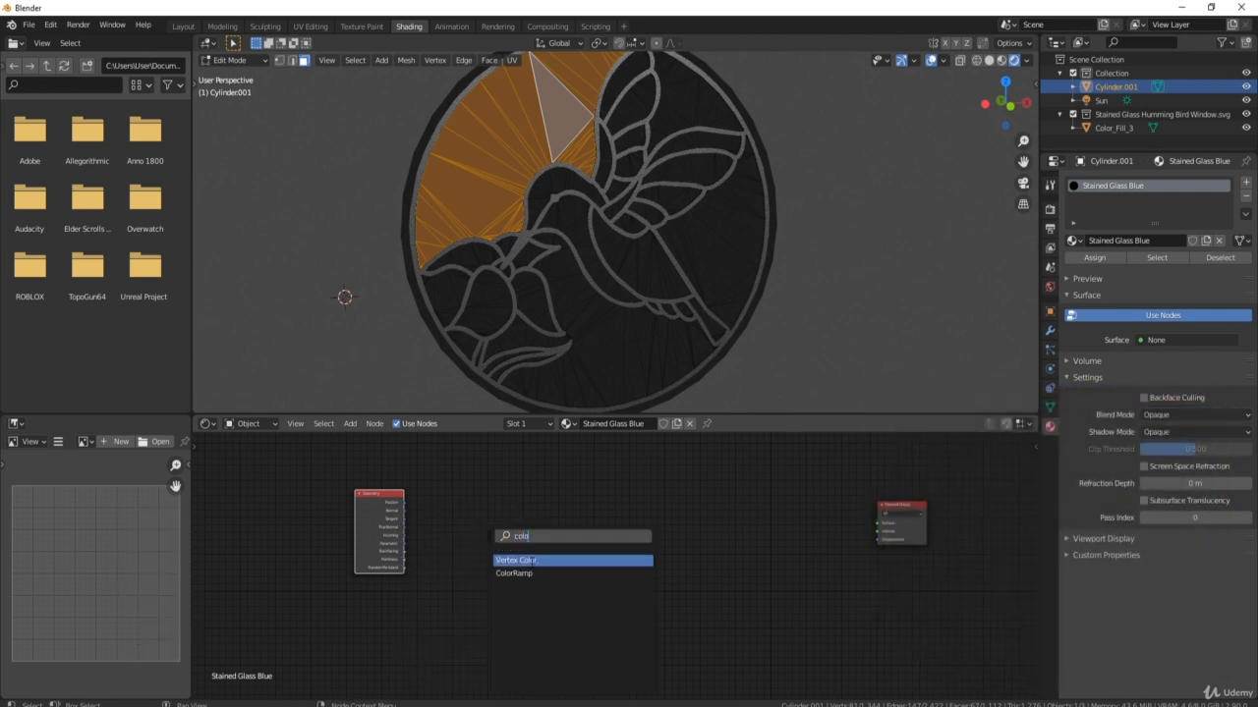
{"action": "left_click", "coordinate": [527, 573]}
{"action": "left_click", "coordinate": [493, 531]}
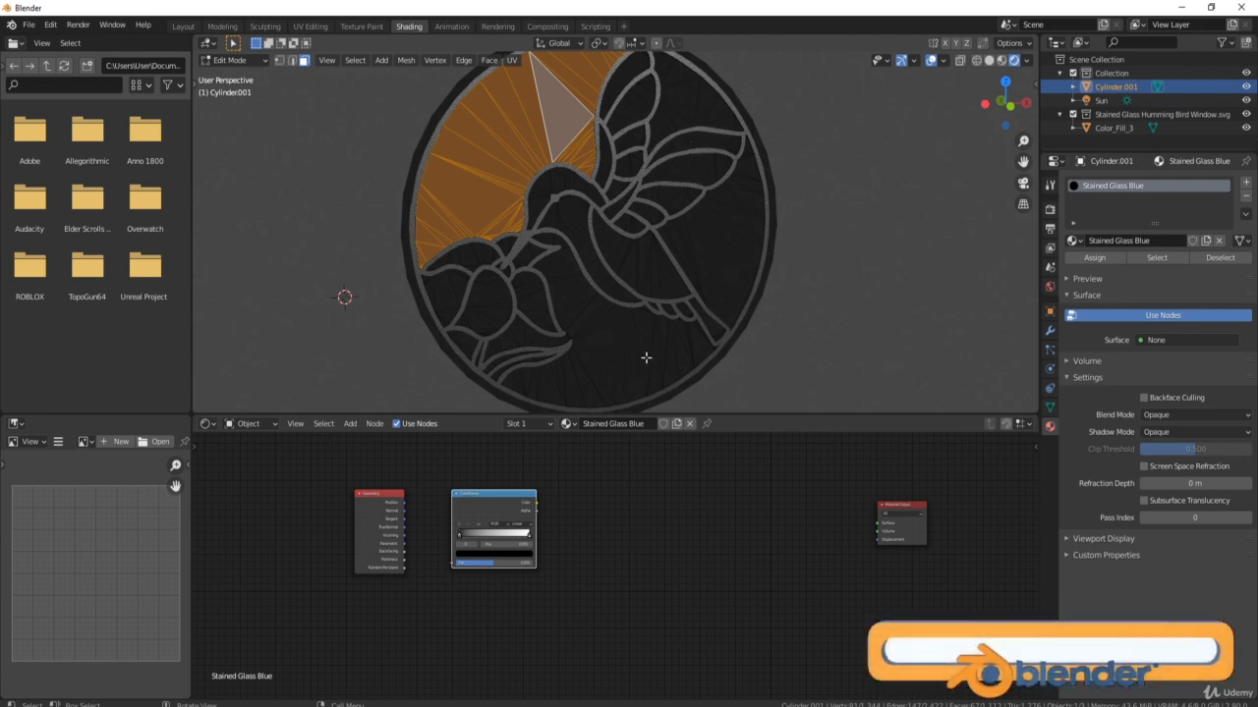
Add a Hue/Saturation node right of the ColorRamp, then a Glass BSDF shader node.
{"action": "left_click", "coordinate": [610, 525]}
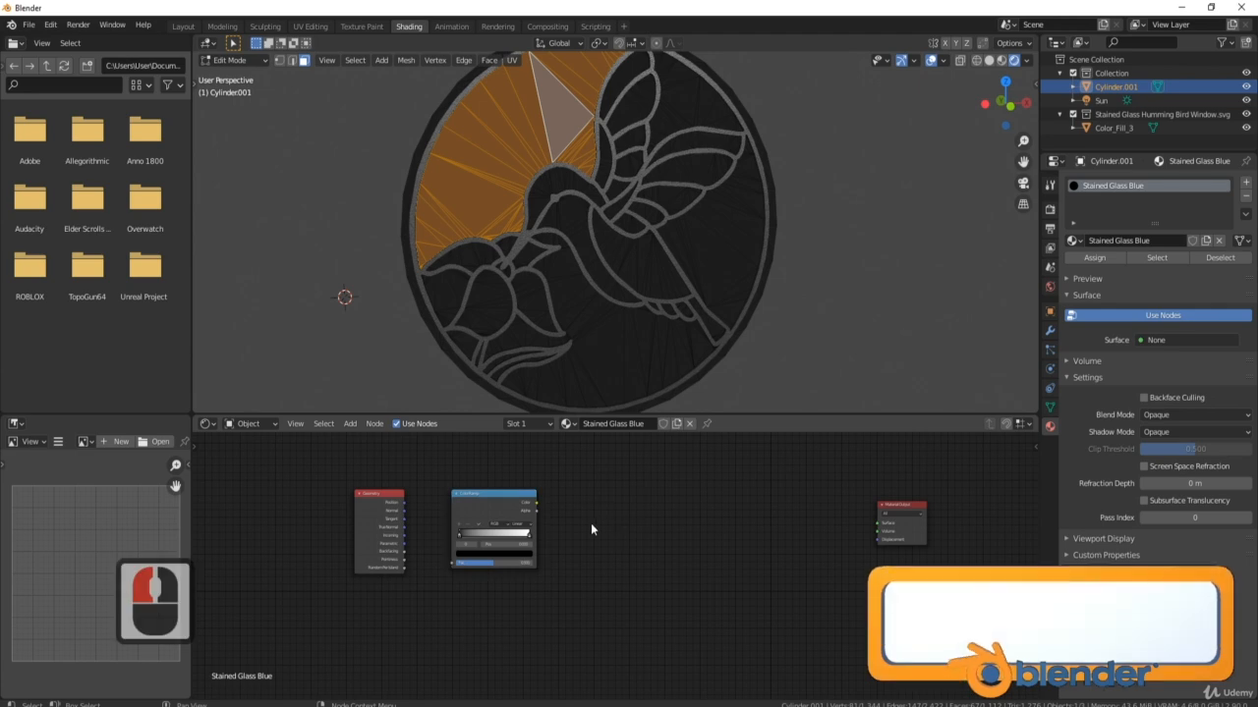
{"action": "key", "text": "shift+a"}
{"action": "left_click", "coordinate": [591, 526]}
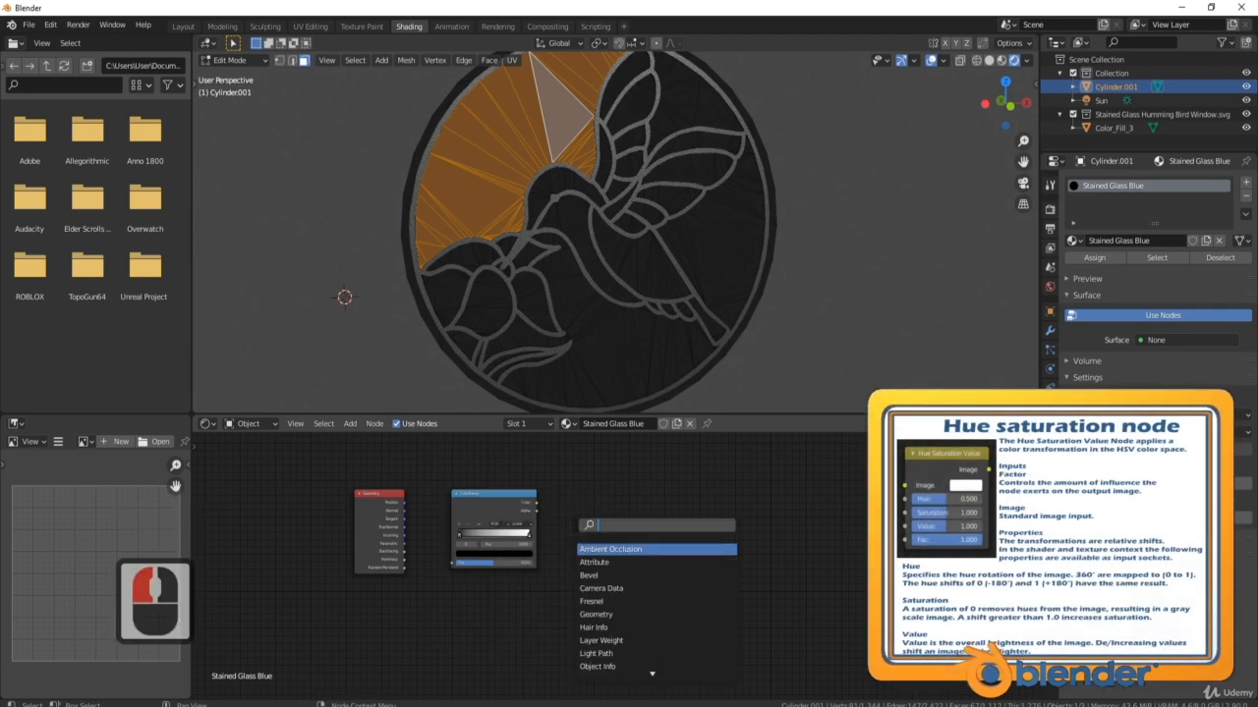
{"action": "type", "text": "hue"}
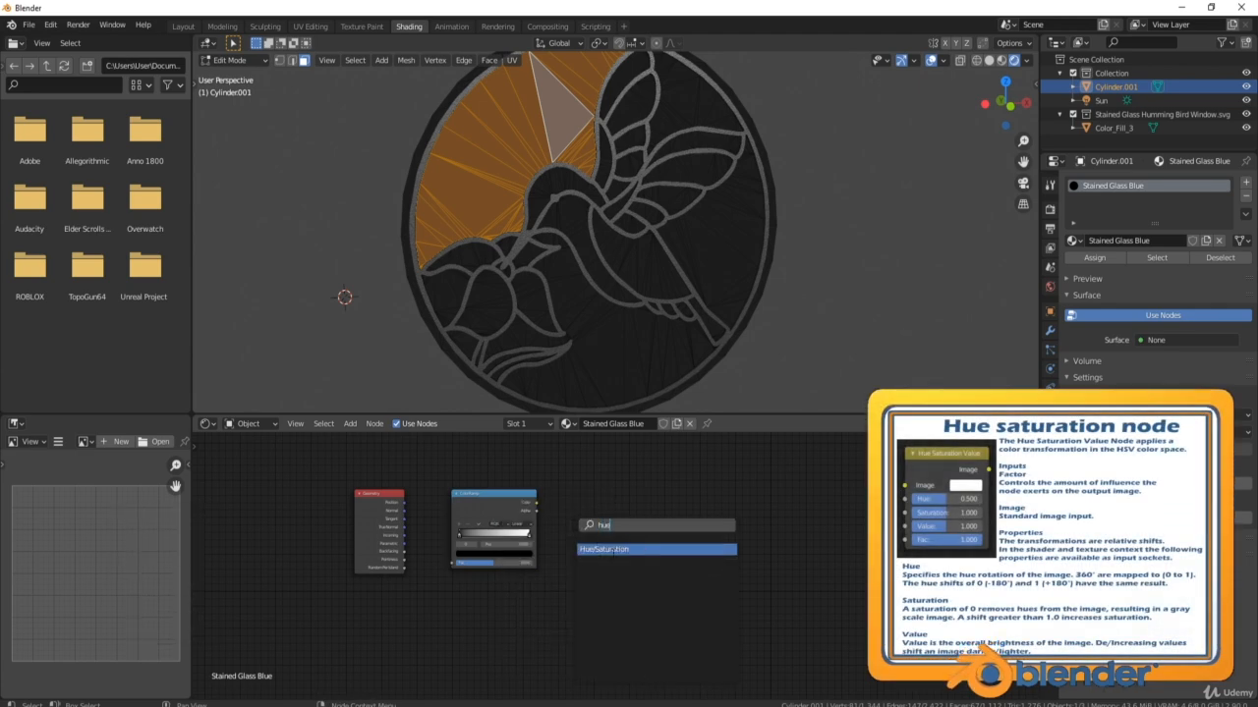
{"action": "left_click", "coordinate": [629, 548]}
{"action": "left_click", "coordinate": [609, 524]}
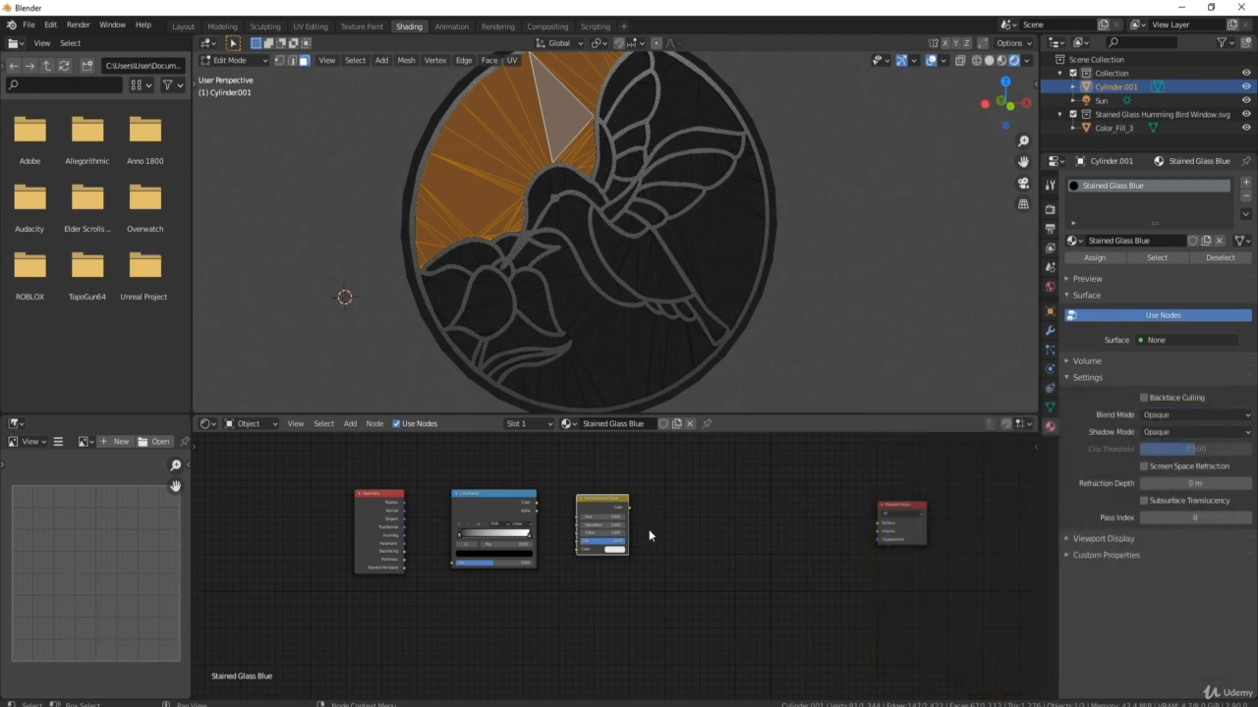
{"action": "left_click", "coordinate": [740, 508]}
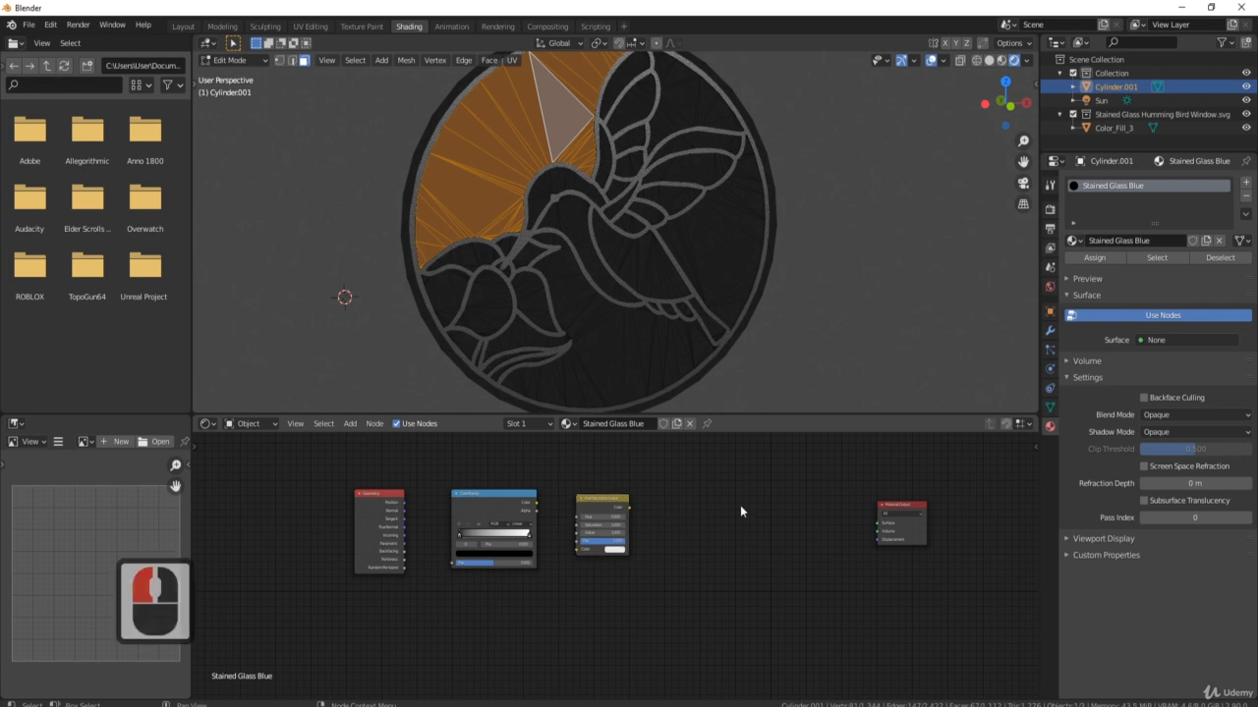
{"action": "key", "text": "shift+a"}
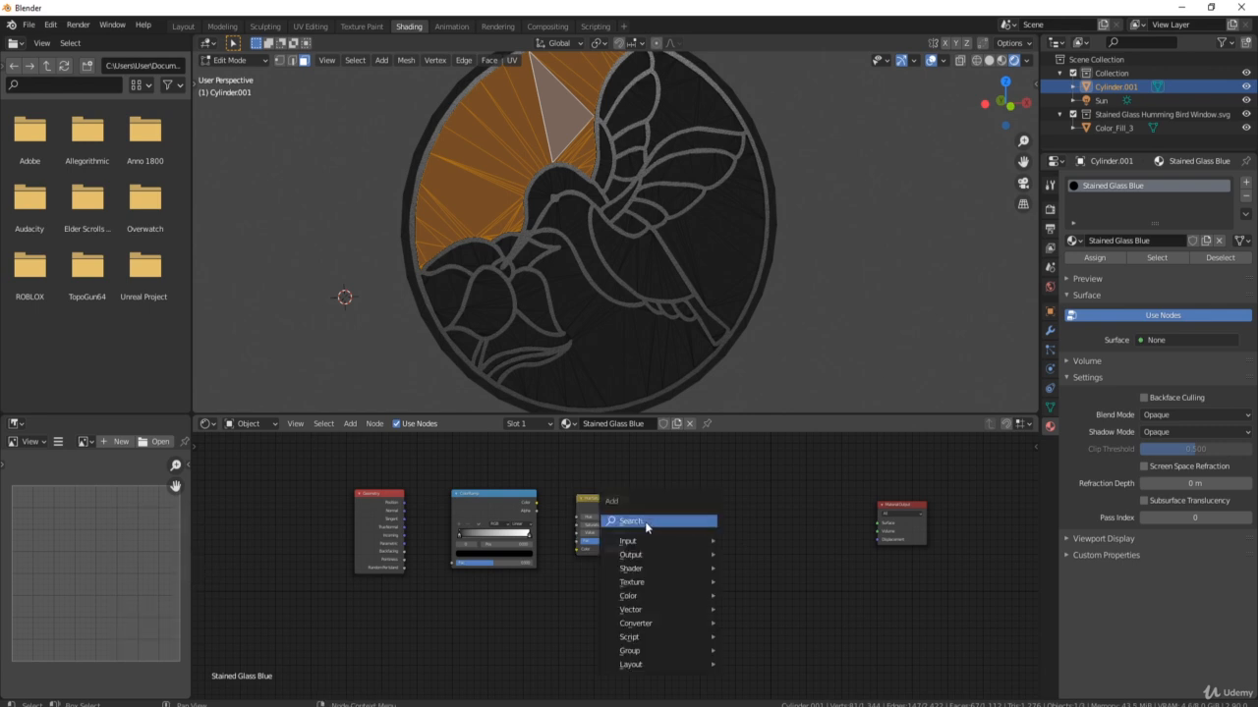
{"action": "mouse_move", "coordinate": [633, 570]}
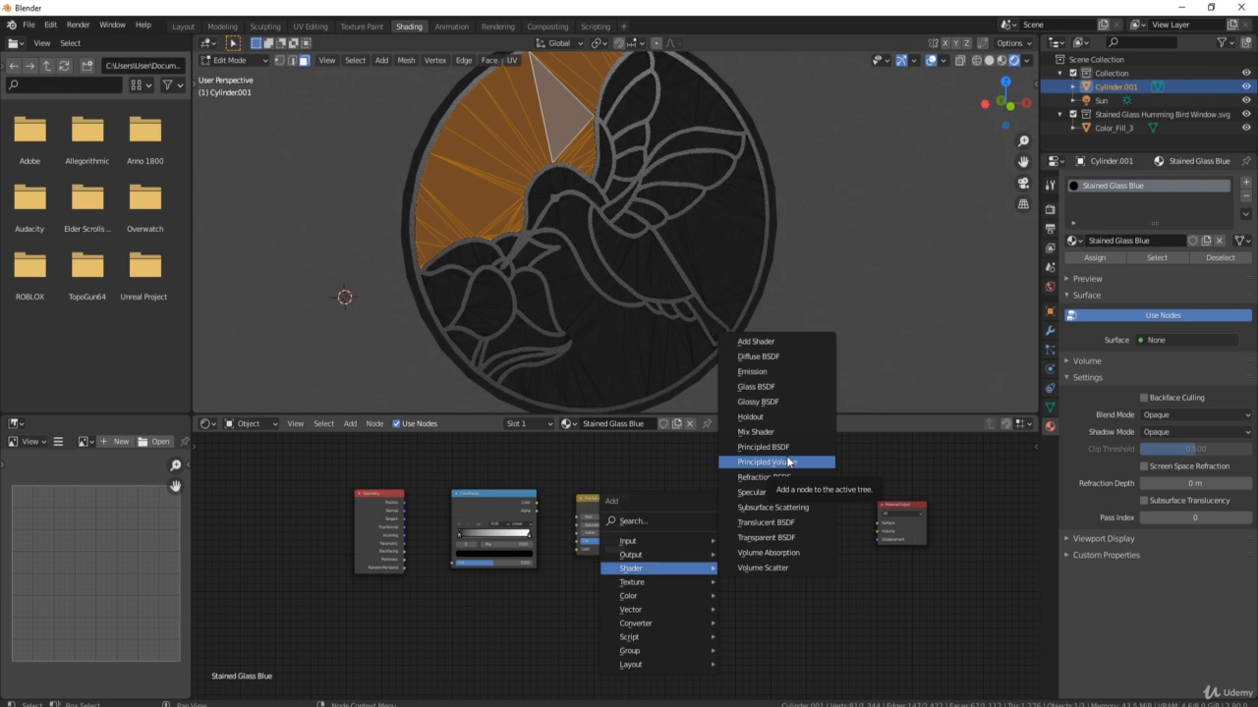
{"action": "left_click", "coordinate": [773, 387]}
Wire Random Per Island → ColorRamp → Hue/Saturation/Value → Glass BSDF Color → Material Output Surface.
{"action": "left_click", "coordinate": [678, 615]}
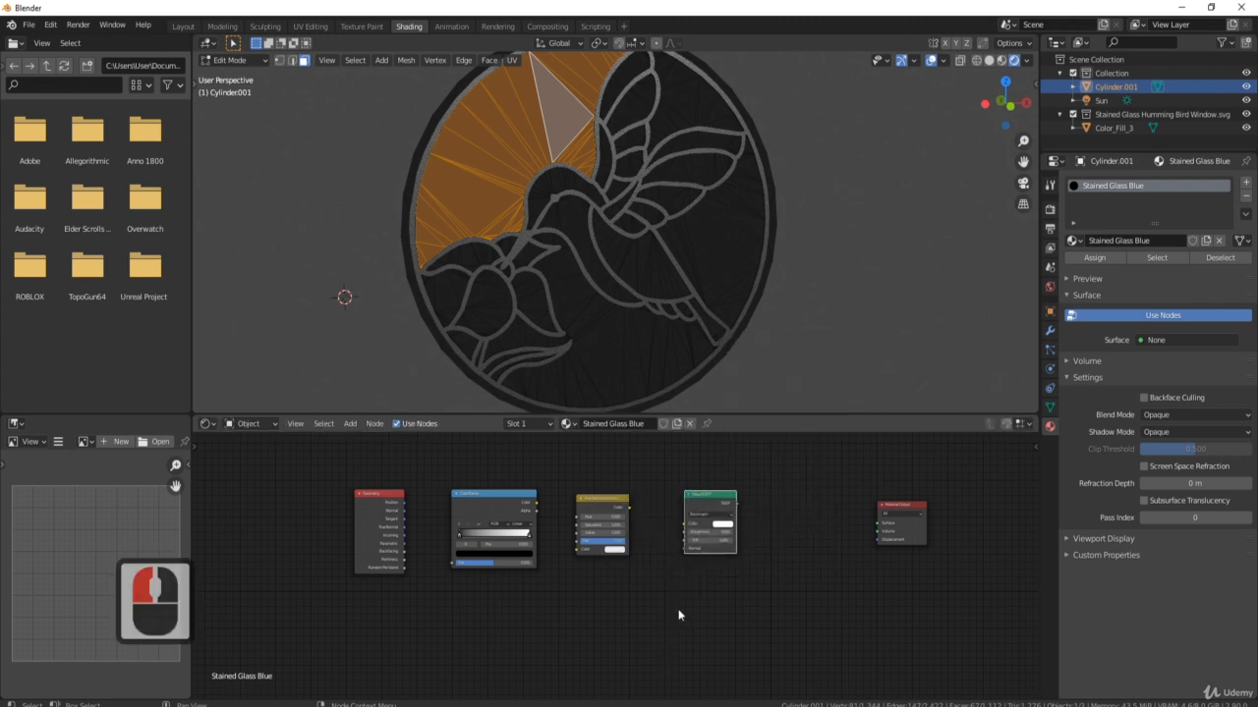
{"action": "scroll", "coordinate": [434, 584], "scroll_direction": "up", "scroll_amount": 5}
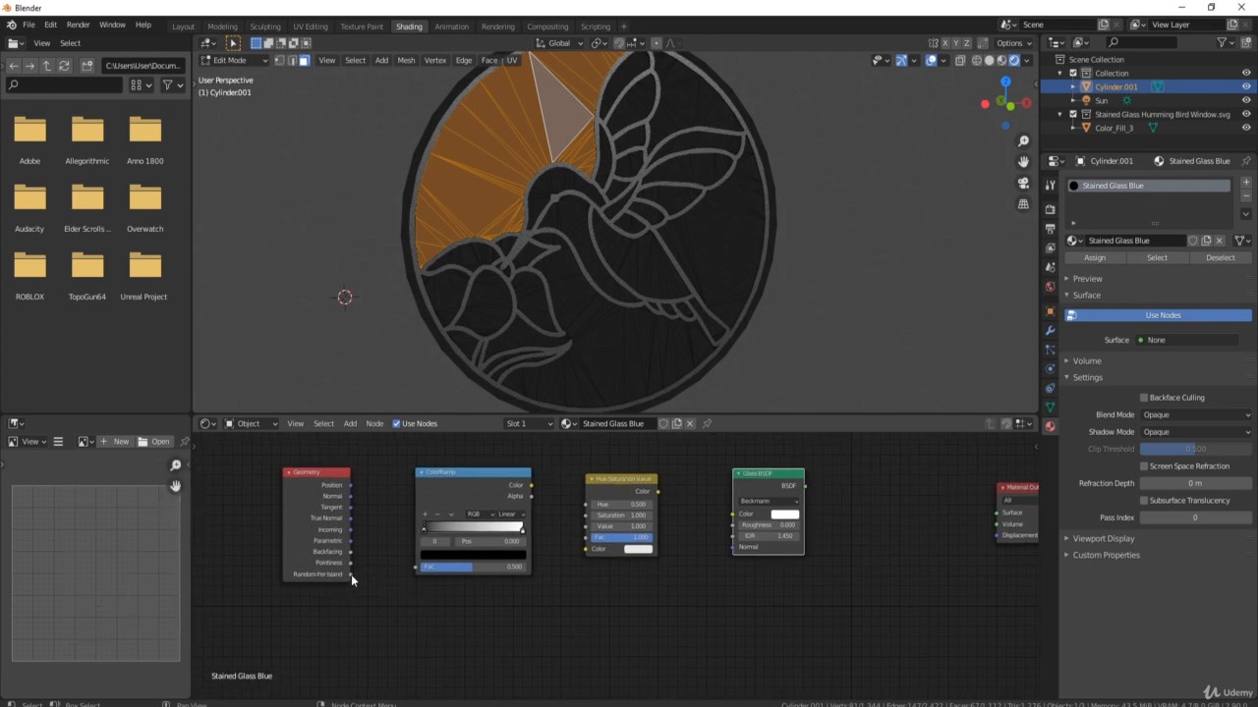
{"action": "left_click_drag", "start_coordinate": [347, 575], "coordinate": [444, 566]}
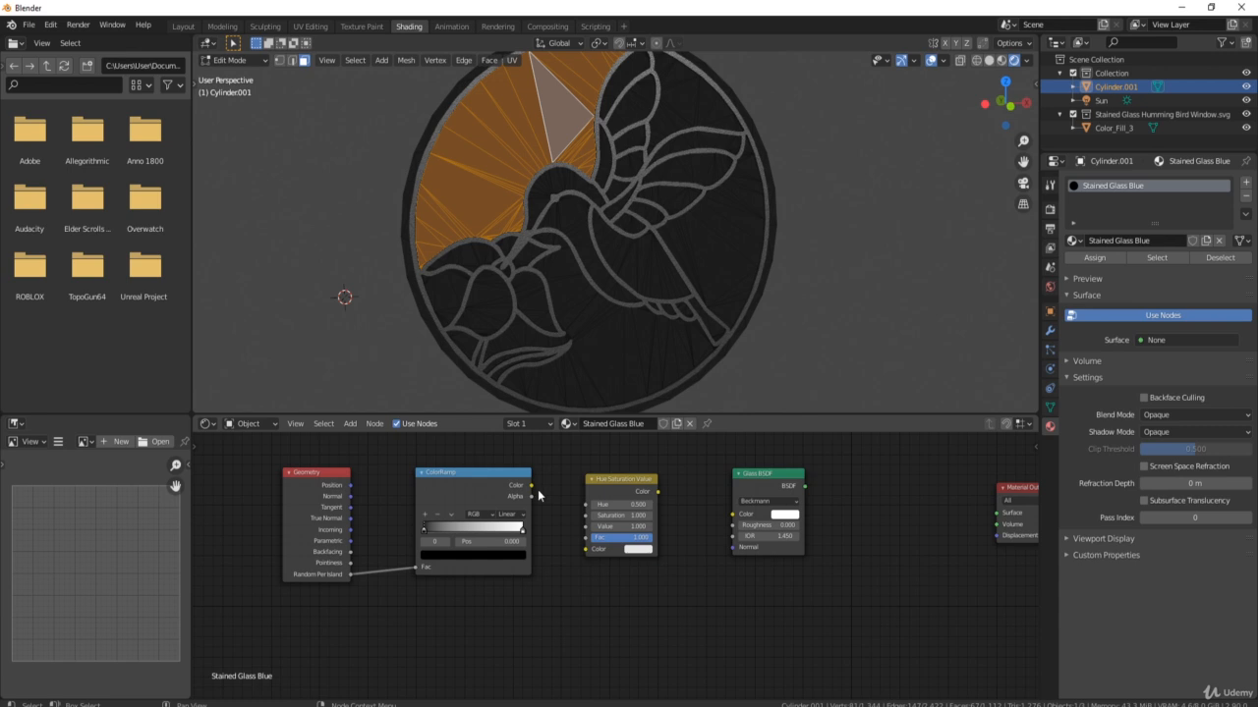
{"action": "left_click_drag", "start_coordinate": [532, 485], "coordinate": [588, 551]}
{"action": "left_click_drag", "start_coordinate": [657, 491], "coordinate": [734, 514]}
{"action": "middle_click_drag", "start_coordinate": [874, 509], "coordinate": [541, 528]}
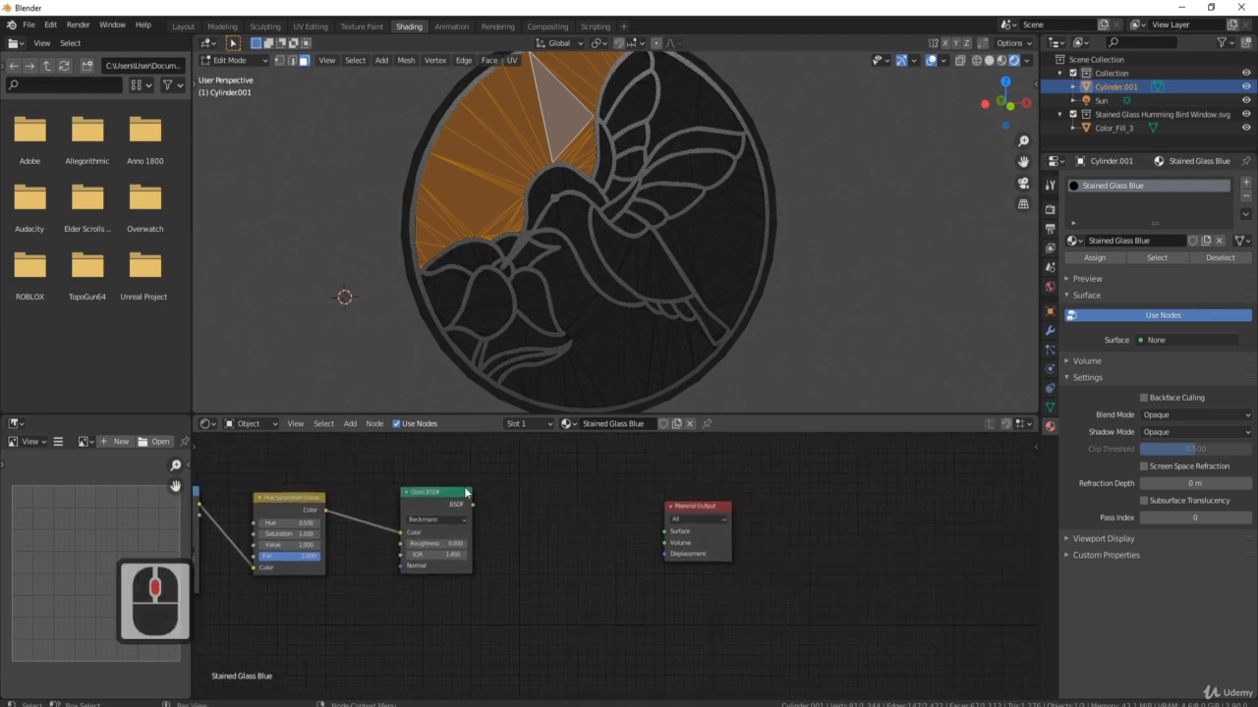
{"action": "left_click_drag", "start_coordinate": [472, 505], "coordinate": [666, 532]}
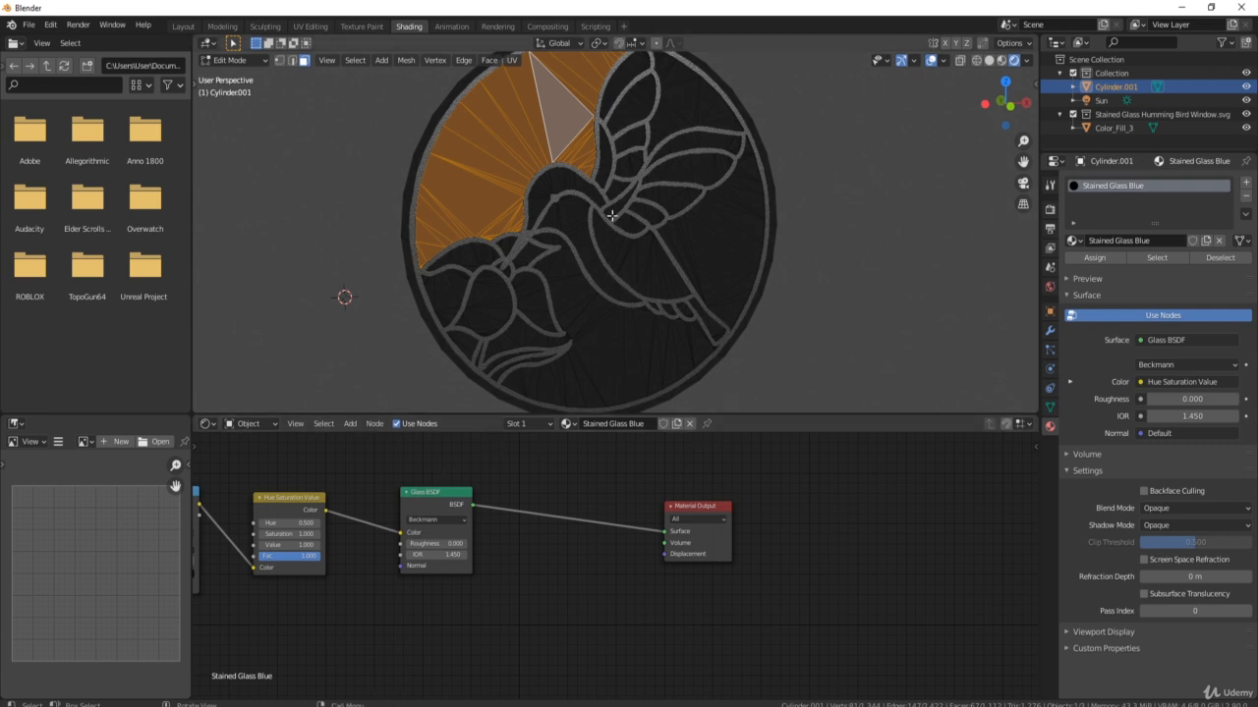
{"action": "middle_click_drag", "start_coordinate": [321, 461], "coordinate": [536, 465]}
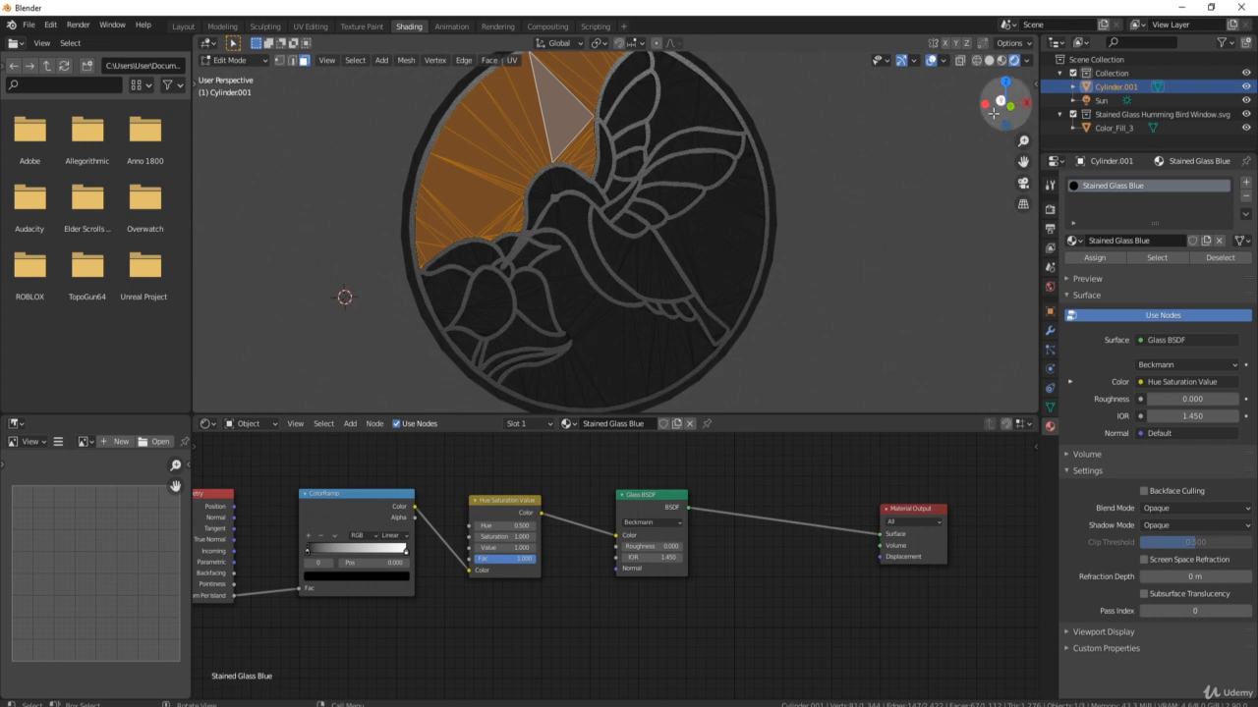
{"action": "left_click", "coordinate": [1050, 212]}
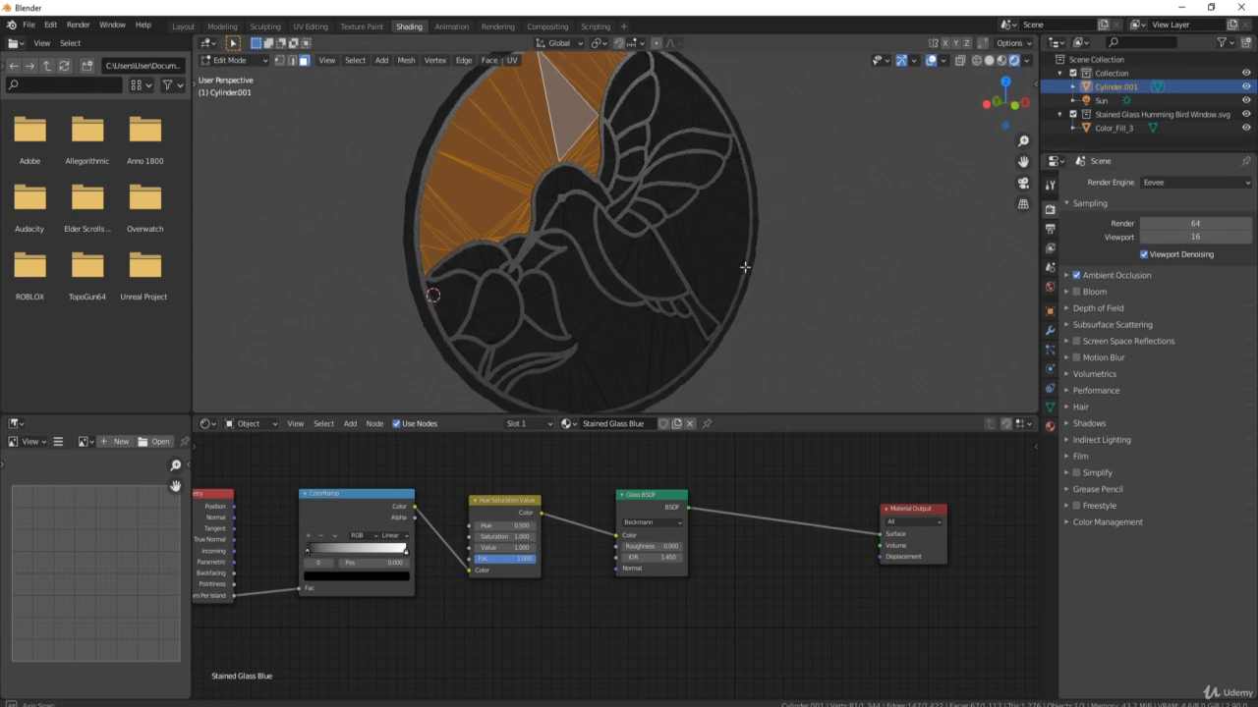
Return the disc to Object Mode and set the render engine to Cycles.
{"action": "key", "text": "Tab"}
{"action": "middle_click_drag", "start_coordinate": [743, 266], "coordinate": [786, 238]}
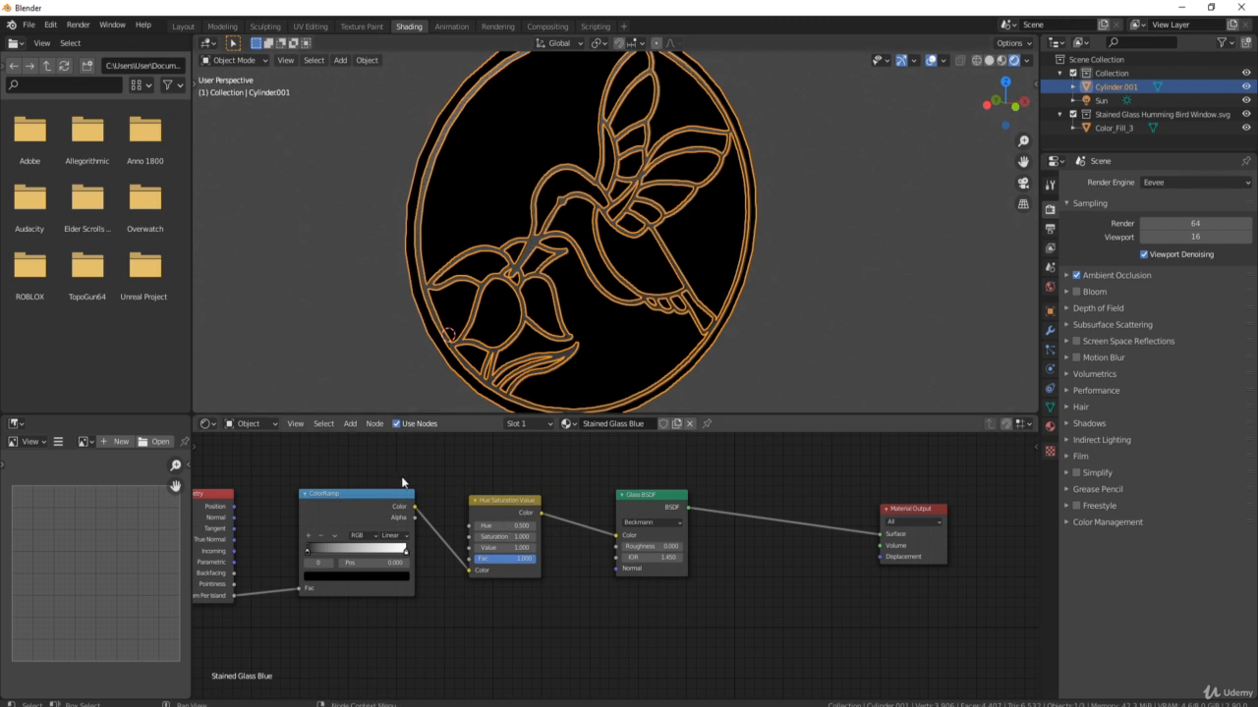
{"action": "middle_click_drag", "start_coordinate": [264, 577], "coordinate": [330, 564]}
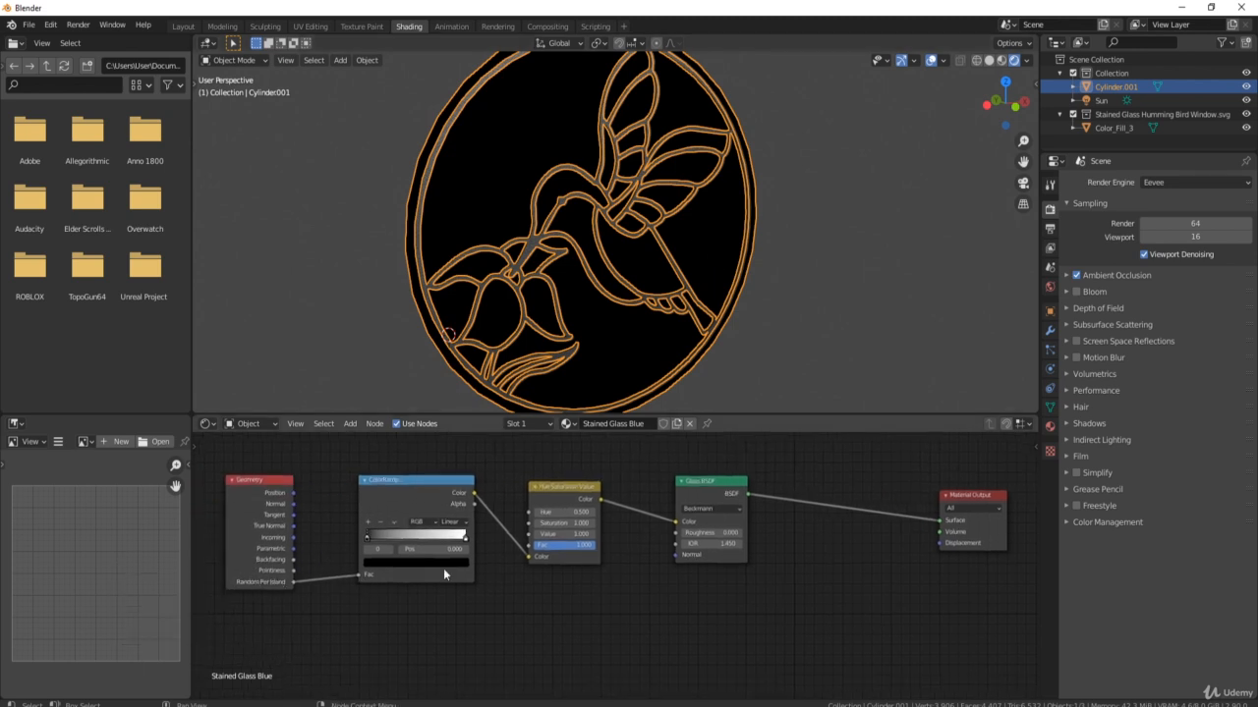
{"action": "left_click", "coordinate": [1209, 182]}
{"action": "left_click", "coordinate": [1167, 227]}
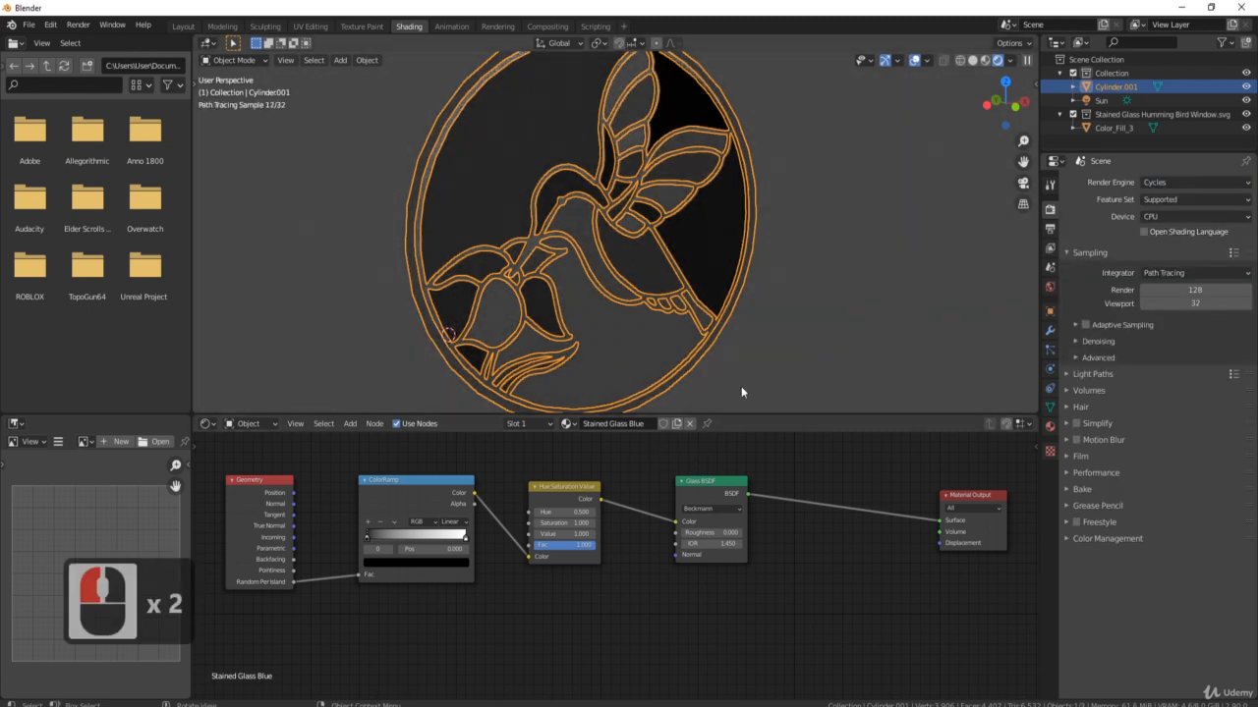
{"action": "middle_click_drag", "start_coordinate": [741, 392], "coordinate": [685, 163]}
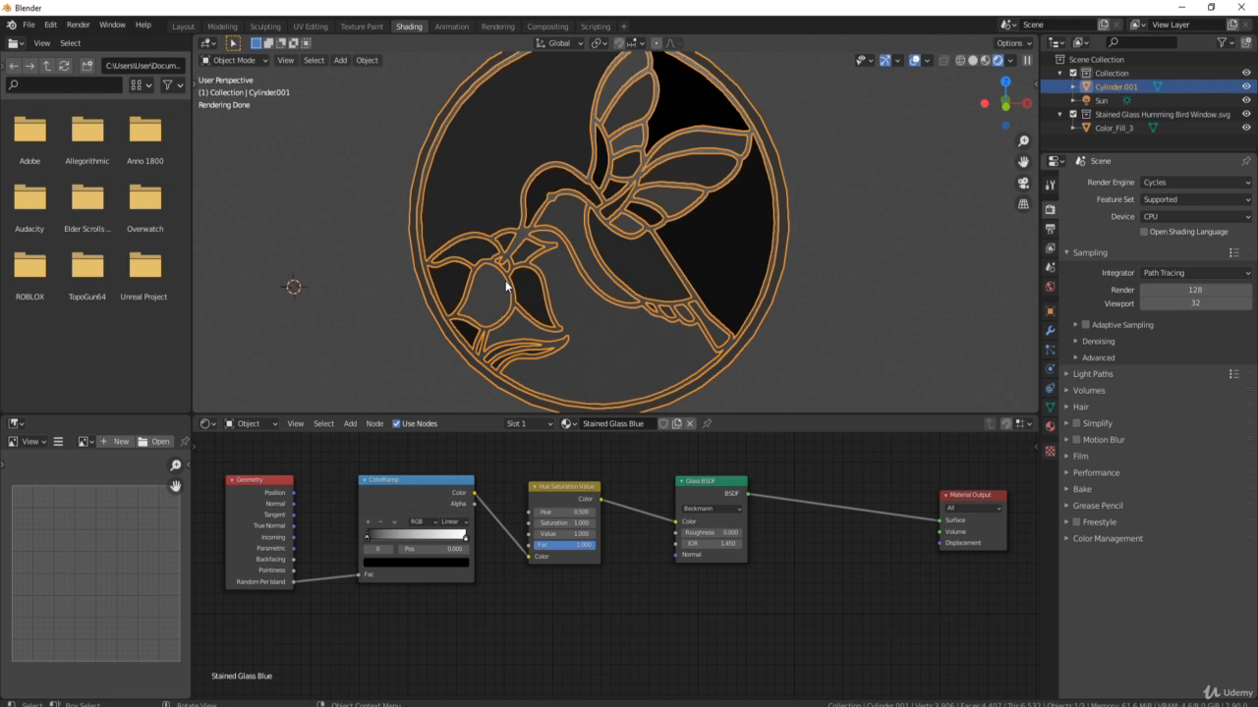
{"action": "left_click", "coordinate": [1204, 180]}
{"action": "left_click", "coordinate": [1187, 198]}
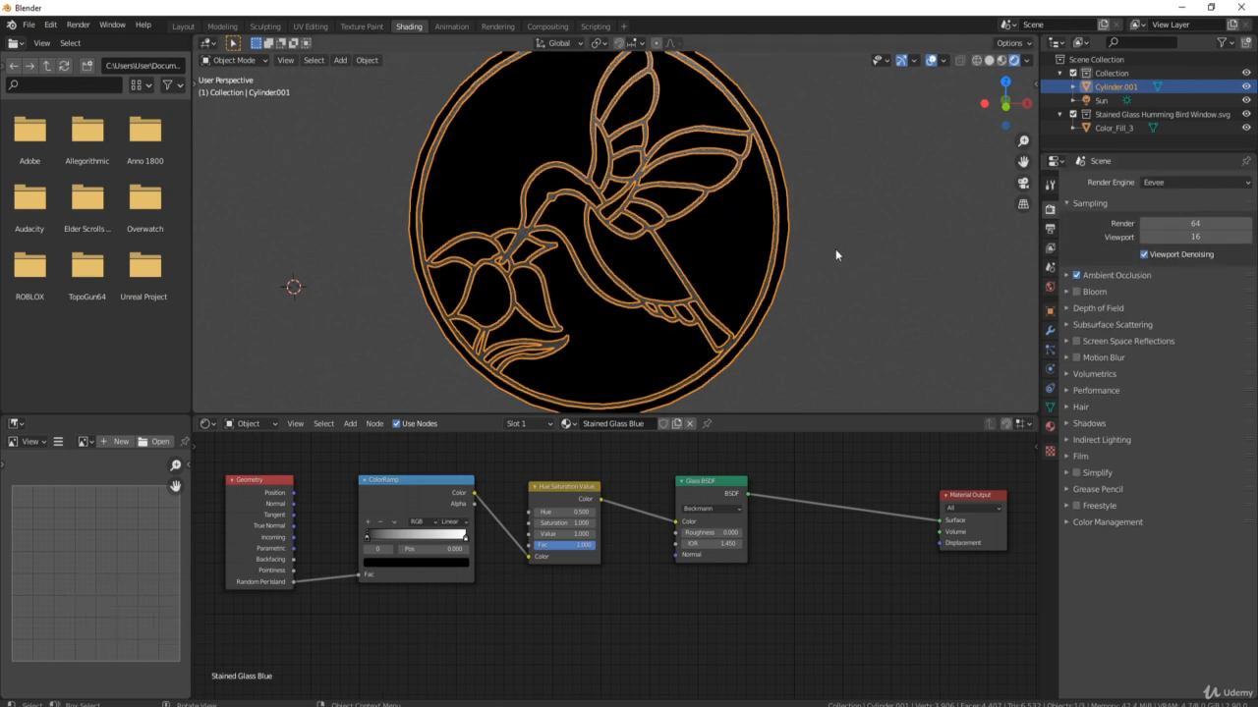
{"action": "left_click", "coordinate": [1169, 183]}
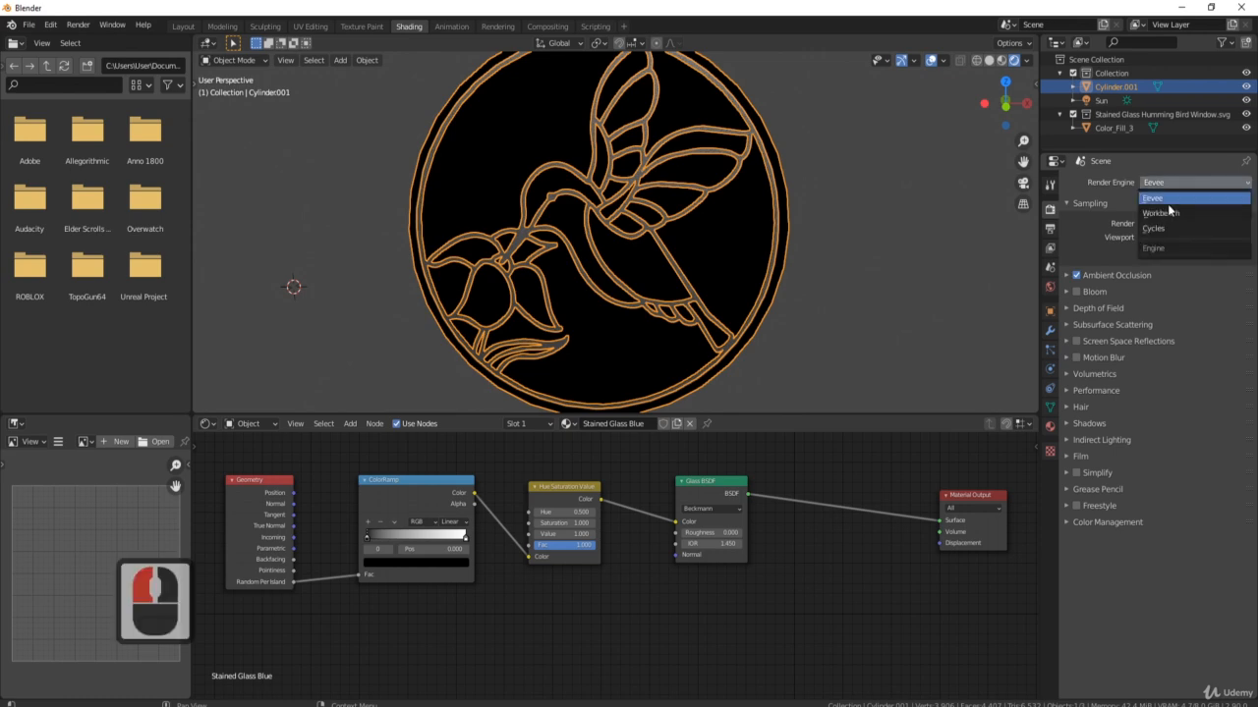
{"action": "left_click", "coordinate": [1171, 231]}
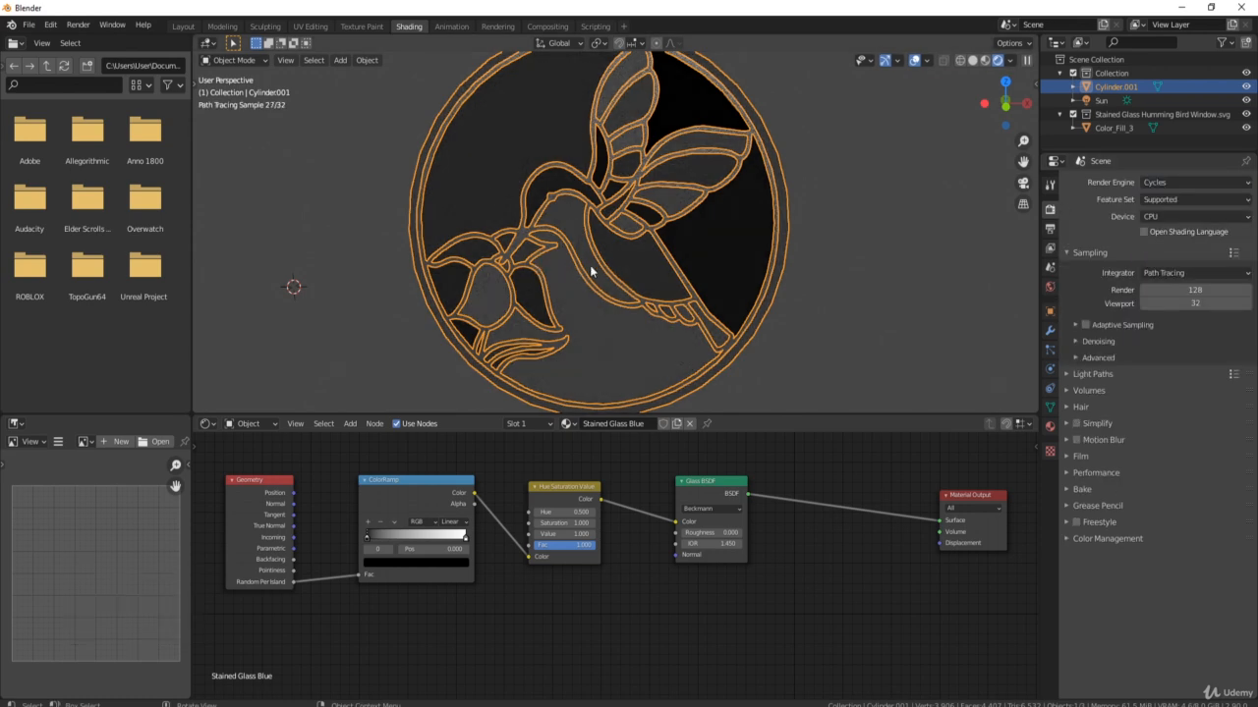
{"action": "left_click", "coordinate": [1196, 303]}
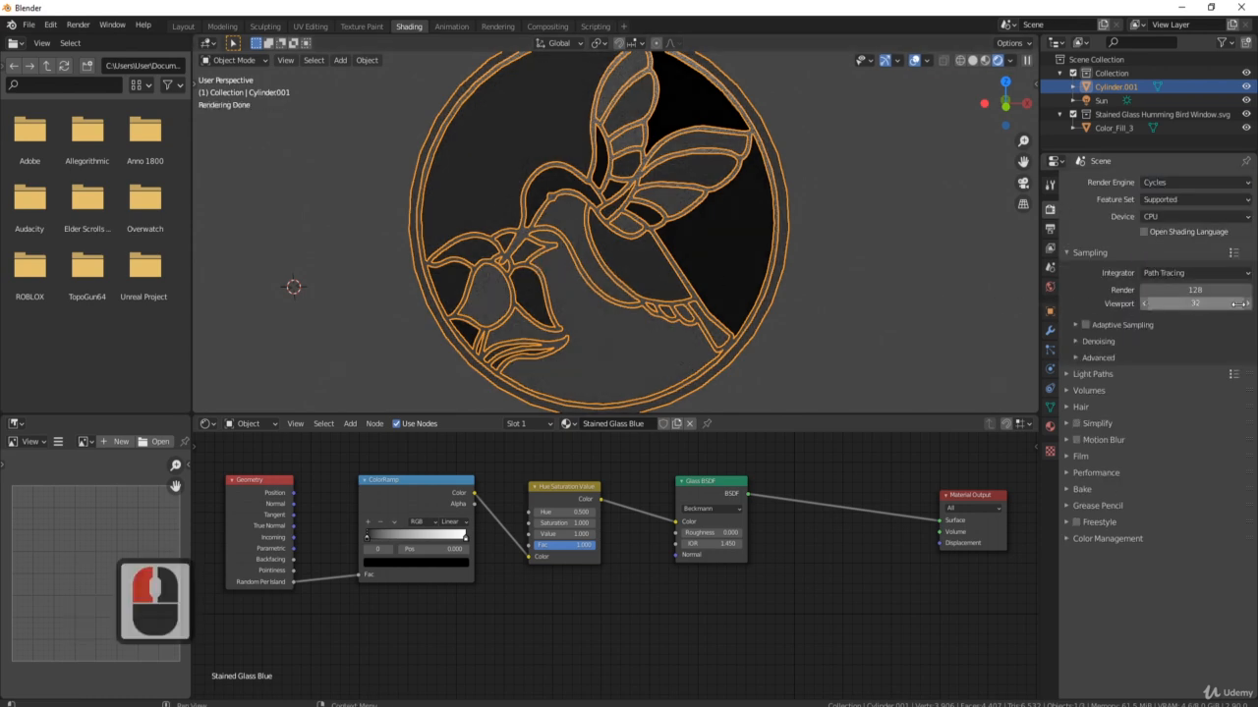
{"action": "type", "text": "10"}
{"action": "key", "text": "Return"}
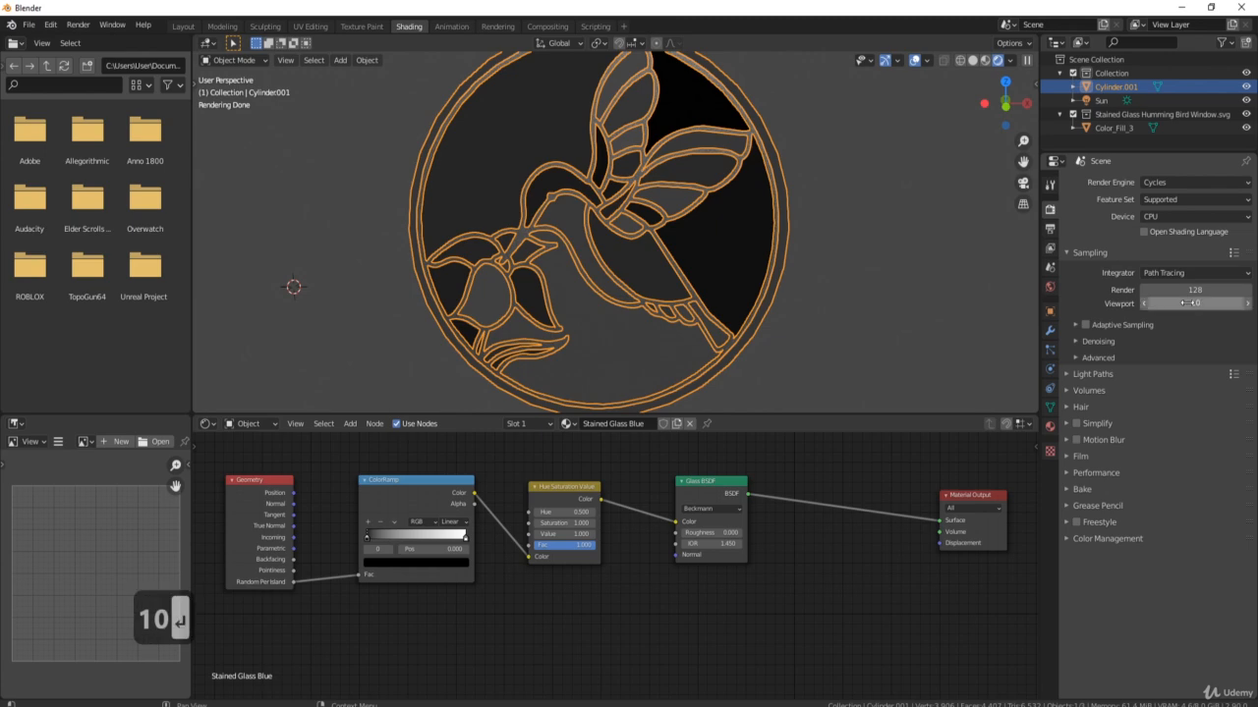
{"action": "mouse_move", "coordinate": [786, 245]}
{"action": "middle_mouse_down"}
{"action": "mouse_move", "coordinate": [854, 179]}
{"action": "mouse_move", "coordinate": [705, 186]}
{"action": "mouse_move", "coordinate": [815, 208]}
{"action": "mouse_move", "coordinate": [943, 202]}
{"action": "middle_mouse_up"}
{"action": "left_click", "coordinate": [1195, 303]}
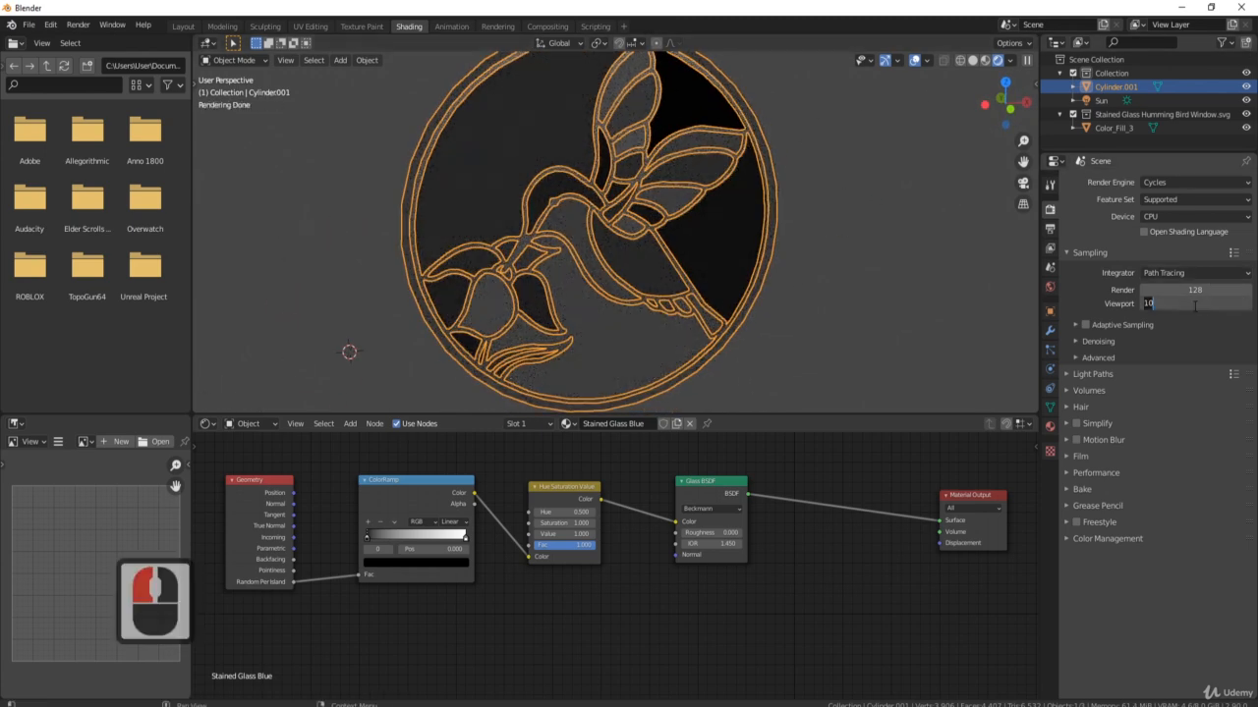
{"action": "type", "text": "32"}
{"action": "key", "text": "Return"}
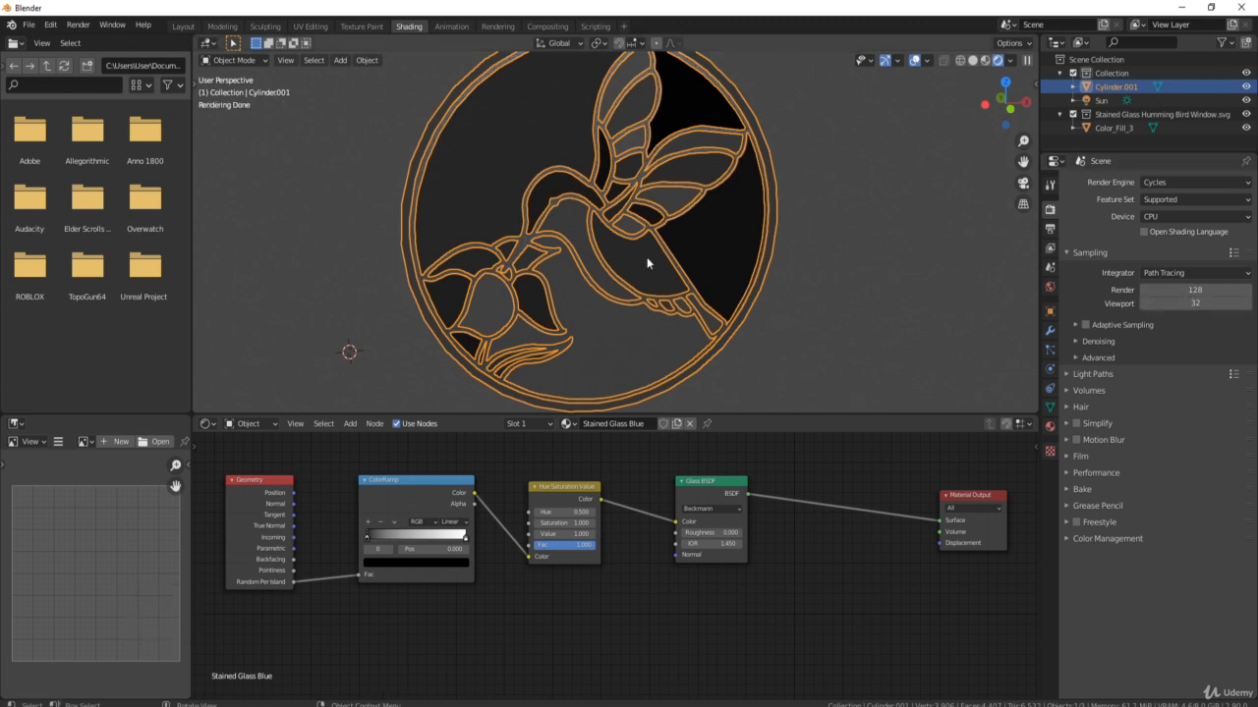
{"action": "middle_click_drag", "start_coordinate": [647, 257], "coordinate": [663, 214]}
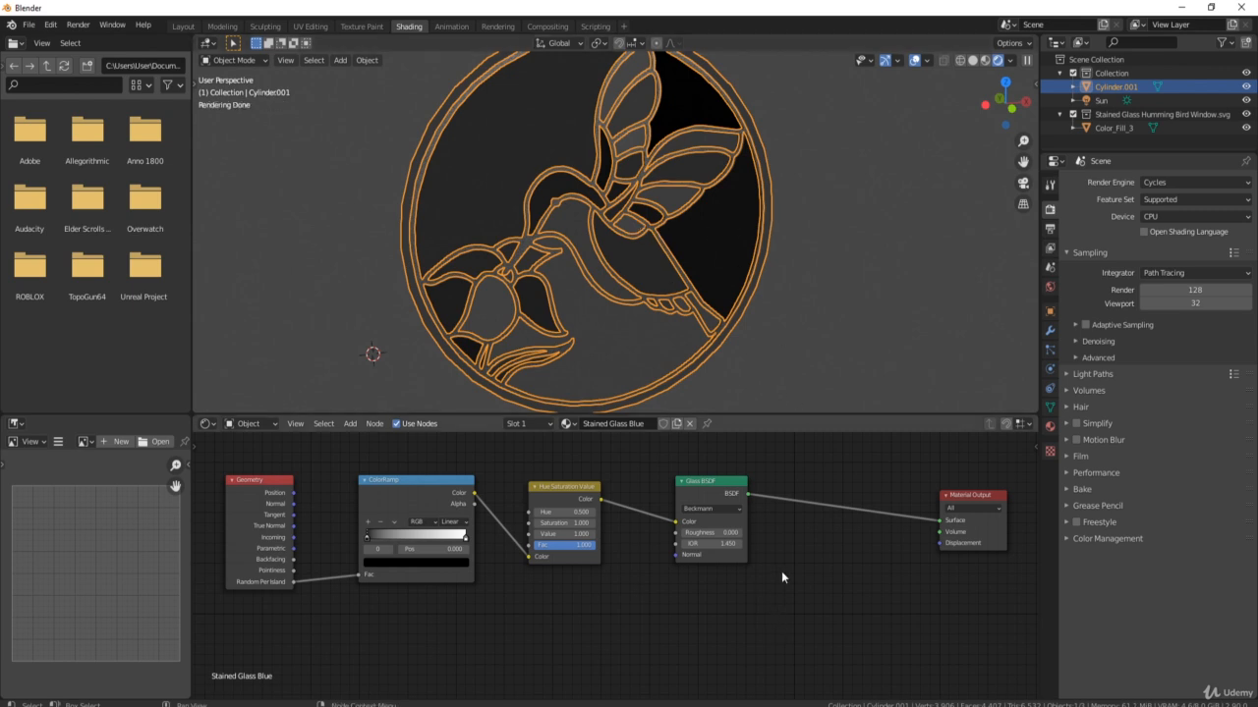
{"action": "scroll", "coordinate": [767, 555], "scroll_direction": "down", "scroll_amount": 2}
{"action": "middle_click_drag", "start_coordinate": [741, 531], "coordinate": [732, 552]}
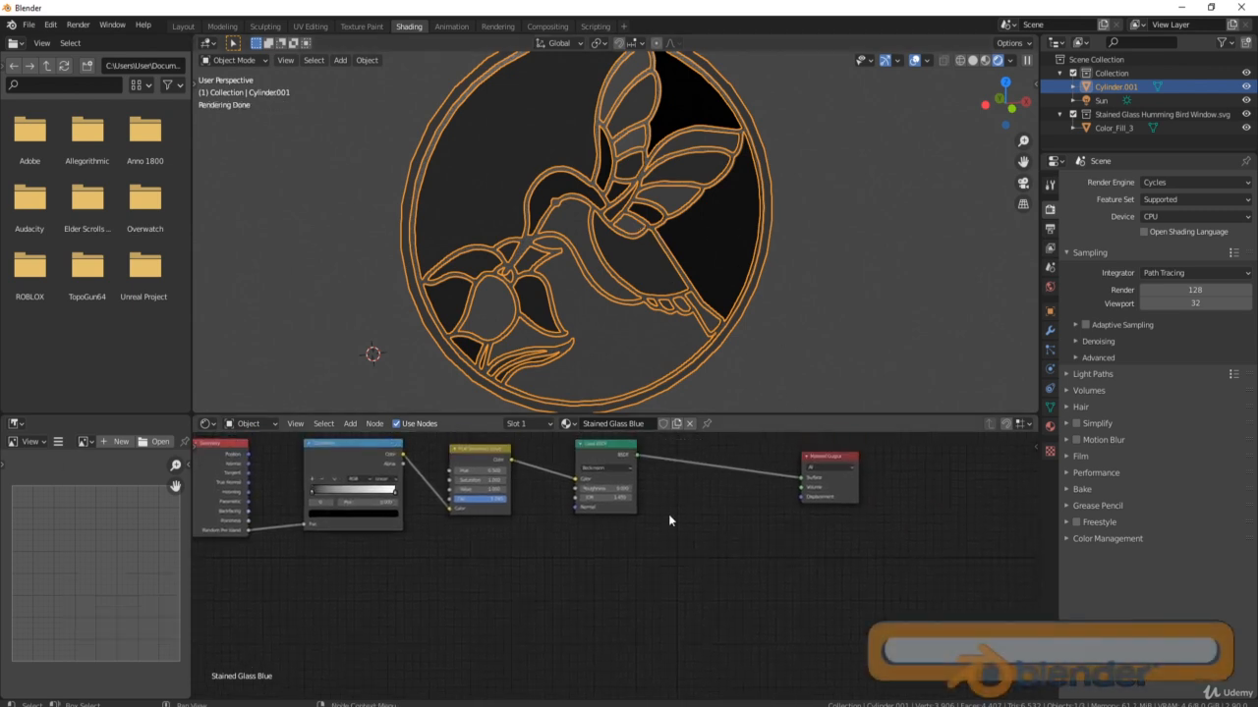
Place a Musgrave Texture node below the Glass BSDF in the Stained Glass Blue material.
{"action": "left_click", "coordinate": [682, 587]}
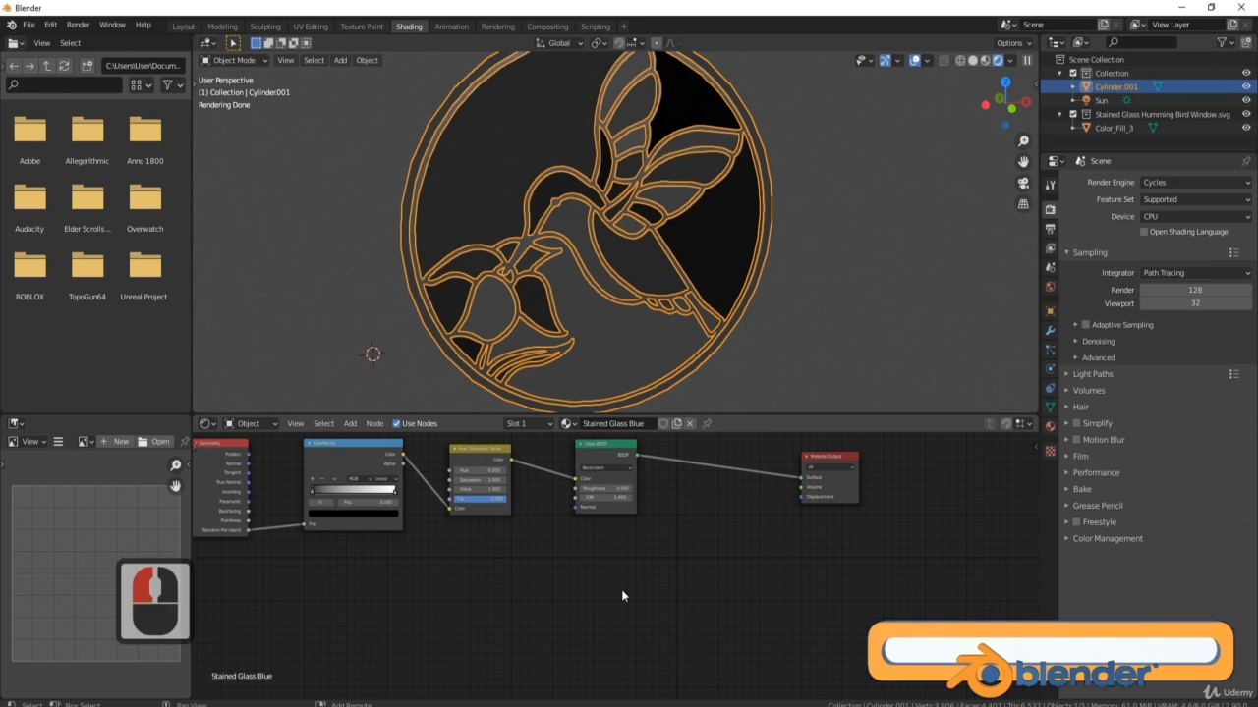
{"action": "key", "text": "shift+a"}
{"action": "left_click", "coordinate": [621, 541]}
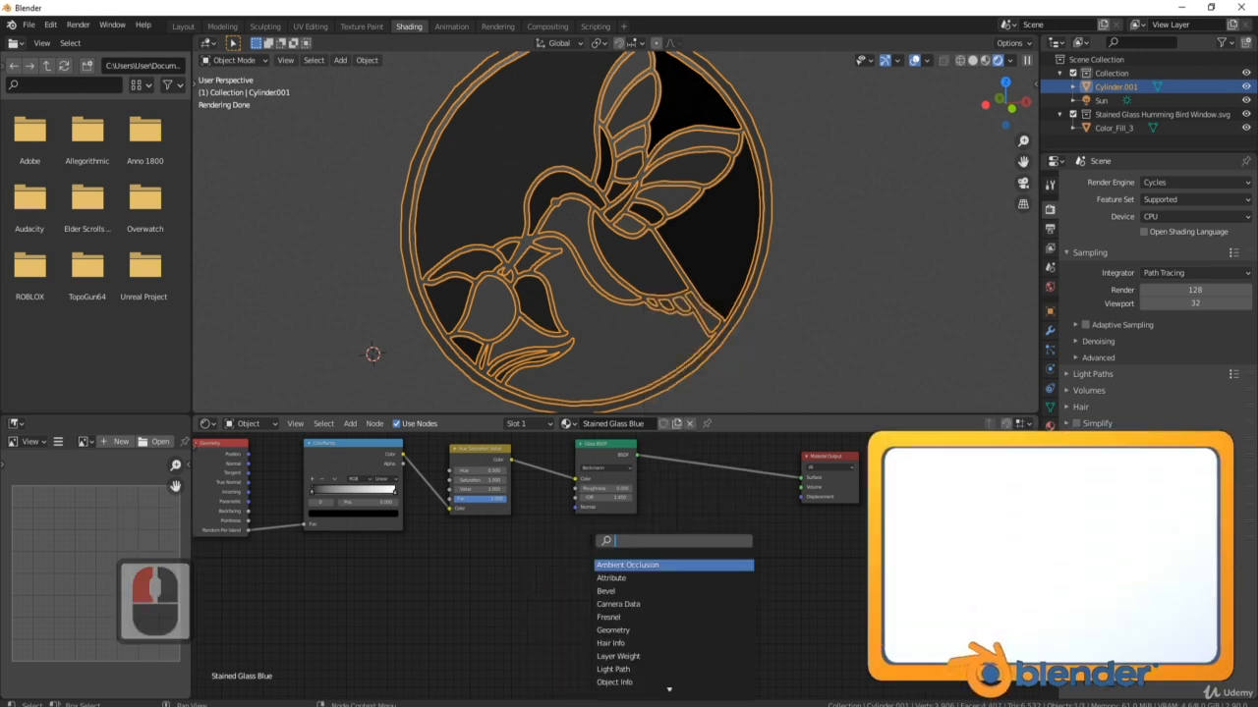
{"action": "type", "text": "mus"}
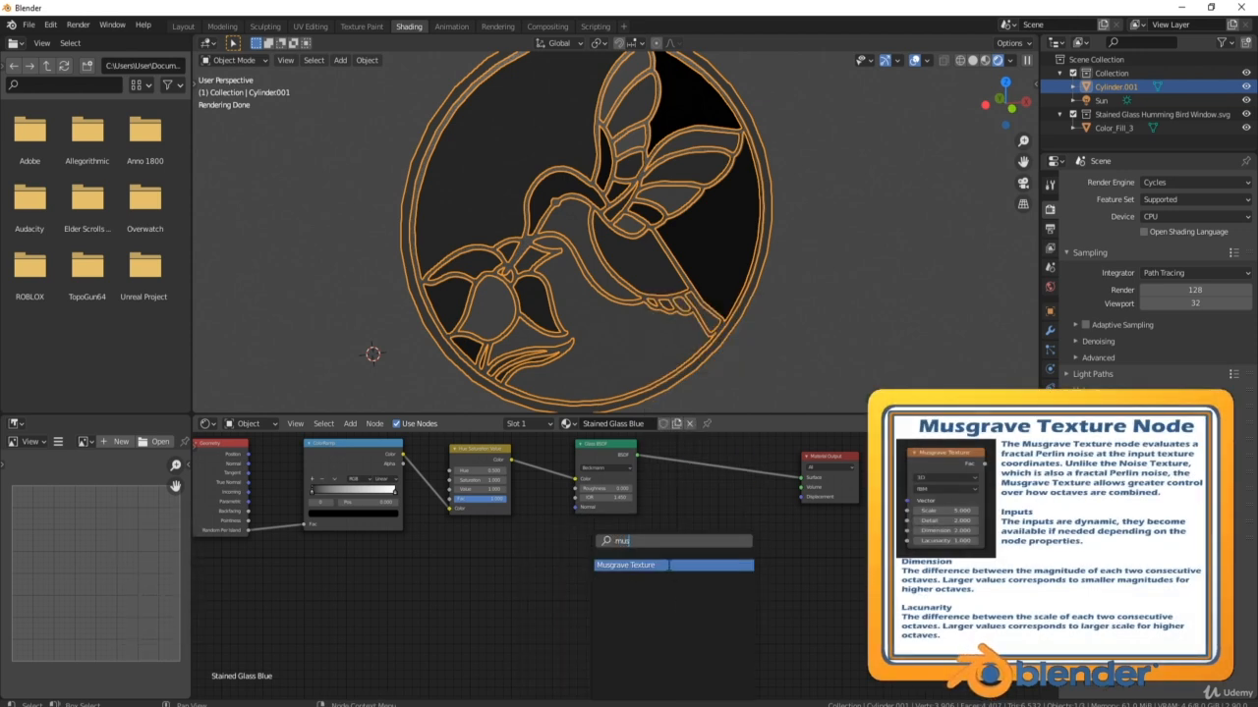
{"action": "left_click", "coordinate": [671, 565]}
{"action": "left_click", "coordinate": [650, 604]}
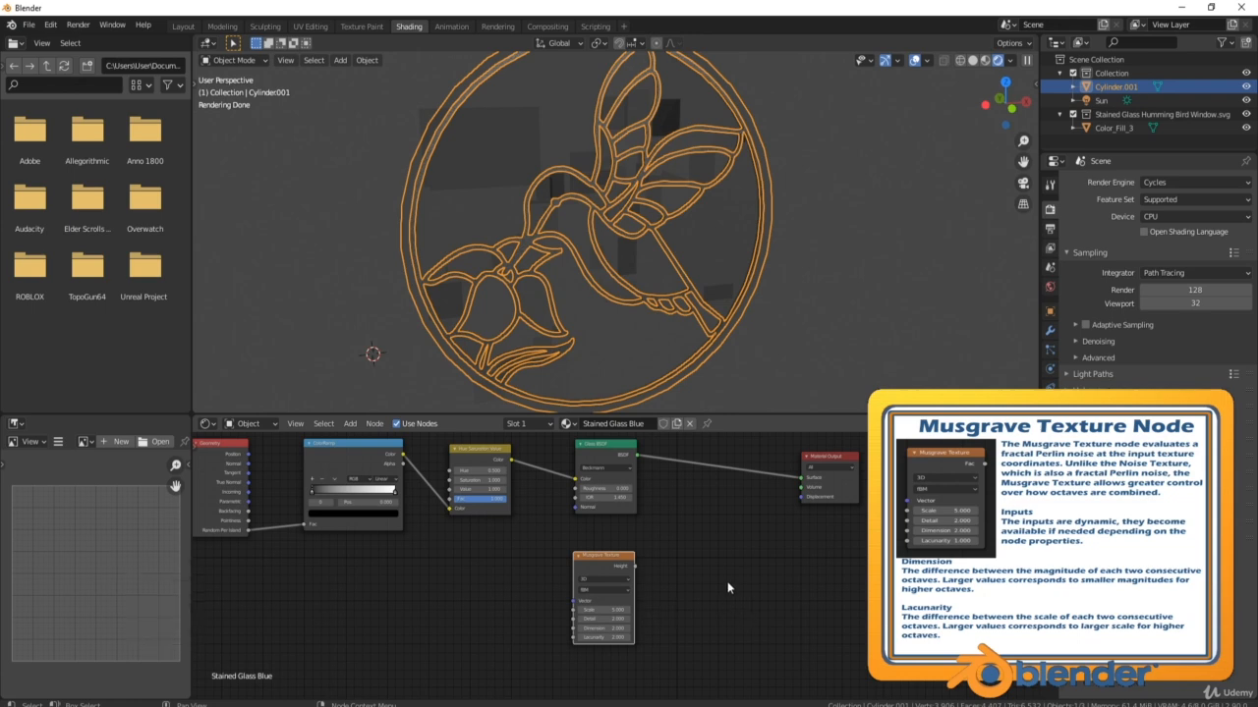
{"action": "middle_click_drag", "start_coordinate": [677, 585], "coordinate": [612, 574]}
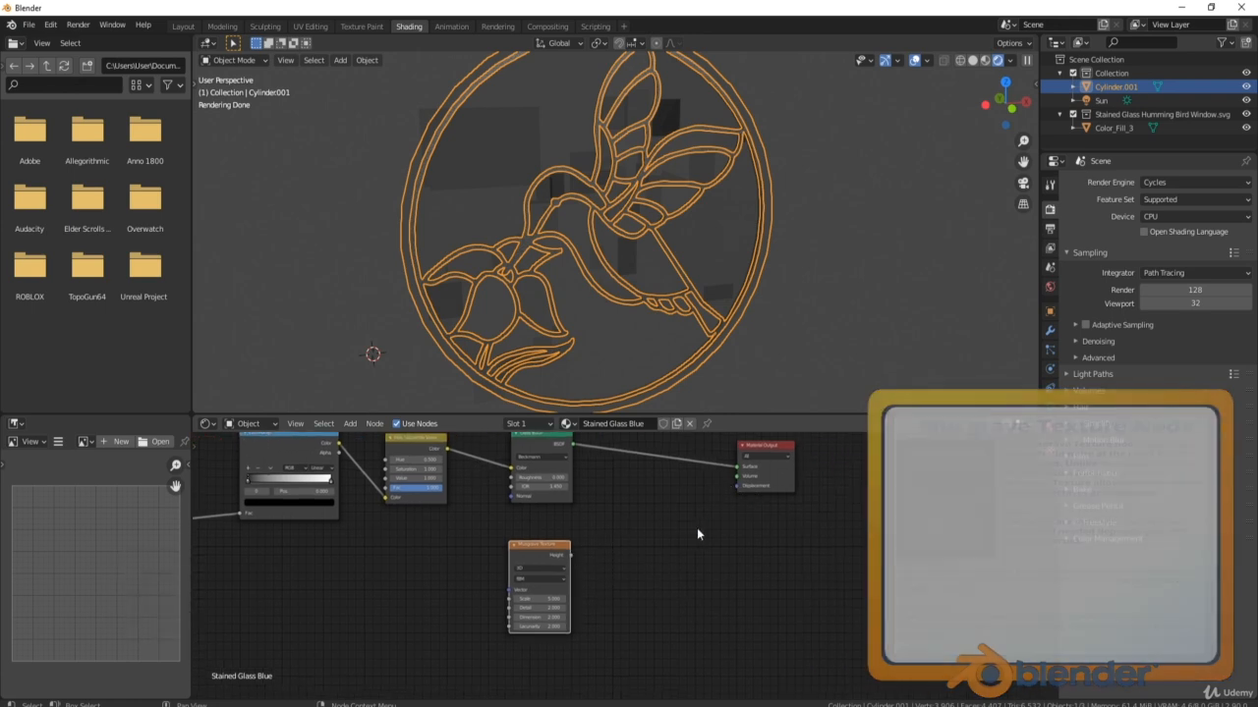
{"action": "middle_click_drag", "start_coordinate": [641, 295], "coordinate": [649, 207]}
{"action": "middle_click_drag", "start_coordinate": [623, 295], "coordinate": [658, 317]}
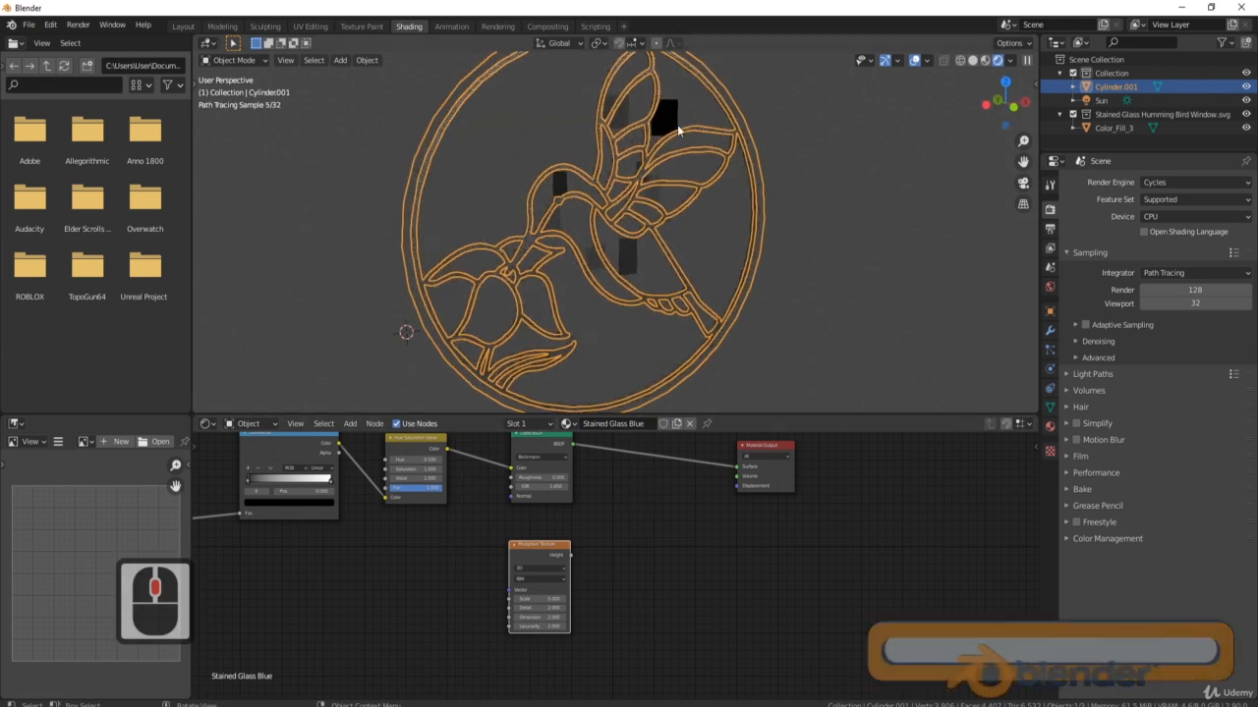
{"action": "left_click", "coordinate": [628, 547]}
{"action": "key", "text": "shift+a"}
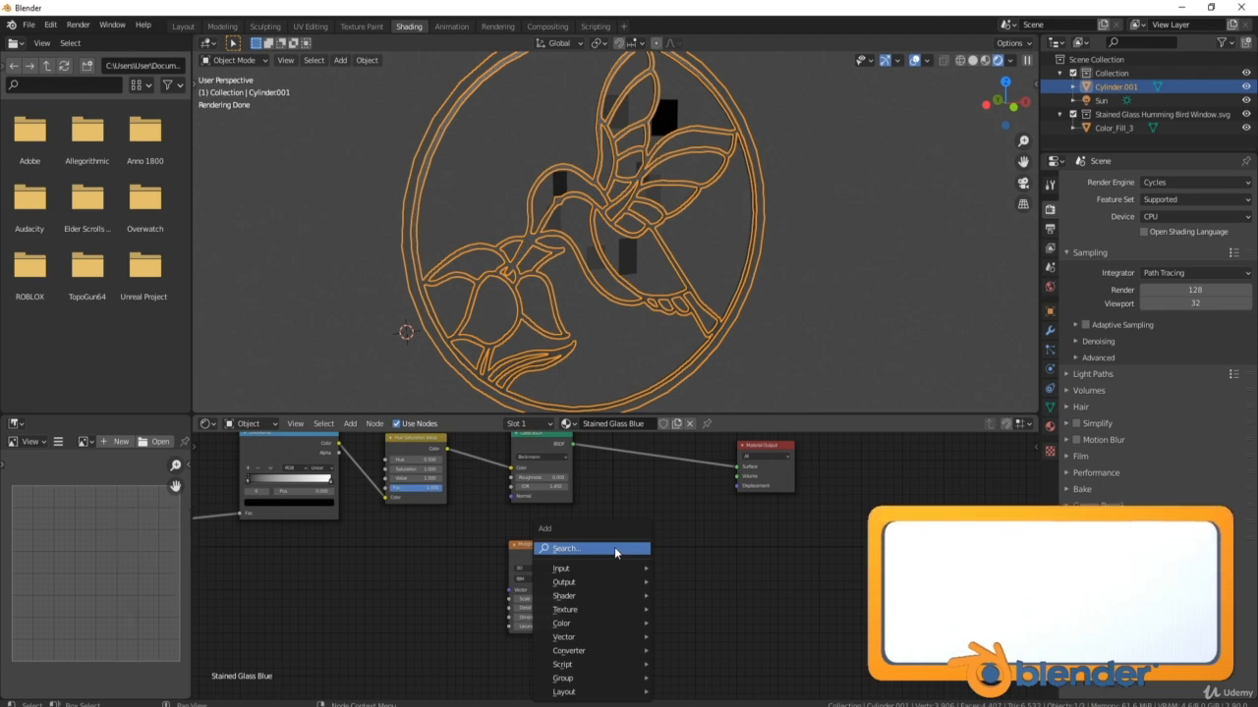
Add a Displacement node feeding Material Output Displacement, with Musgrave Height as its Height.
{"action": "left_click", "coordinate": [614, 547]}
{"action": "type", "text": "dis"}
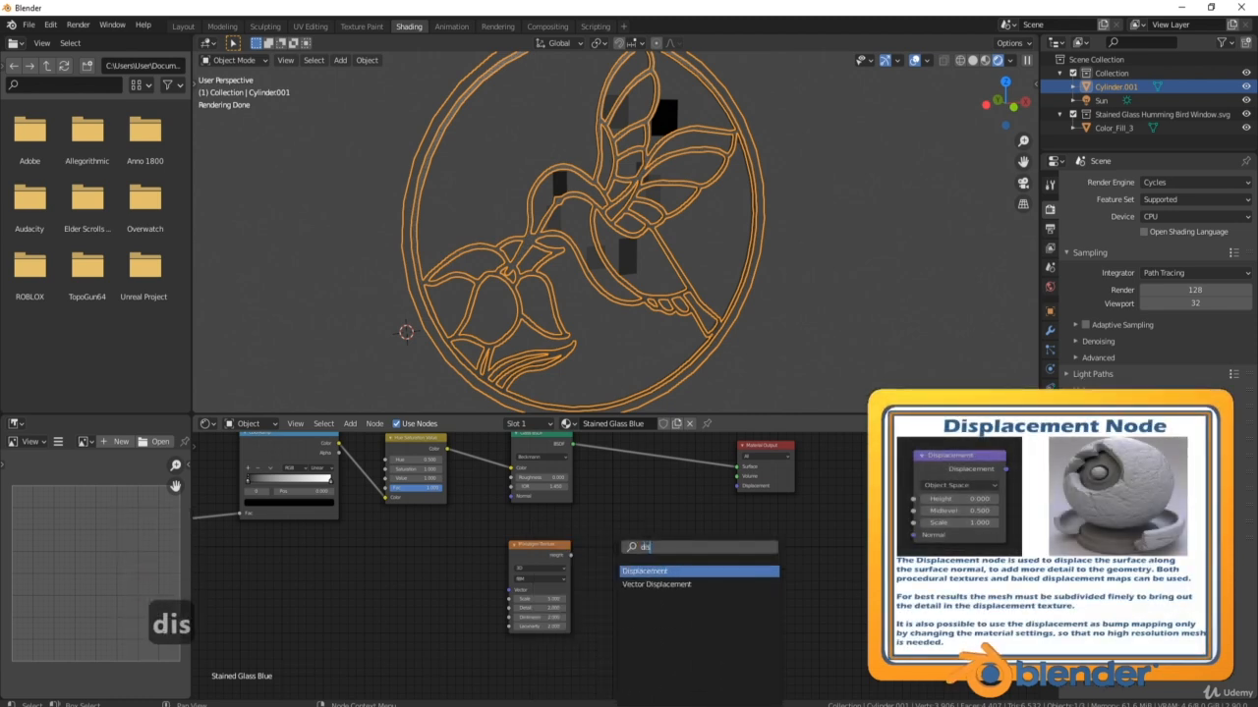
{"action": "left_click", "coordinate": [651, 571]}
{"action": "left_click", "coordinate": [674, 541]}
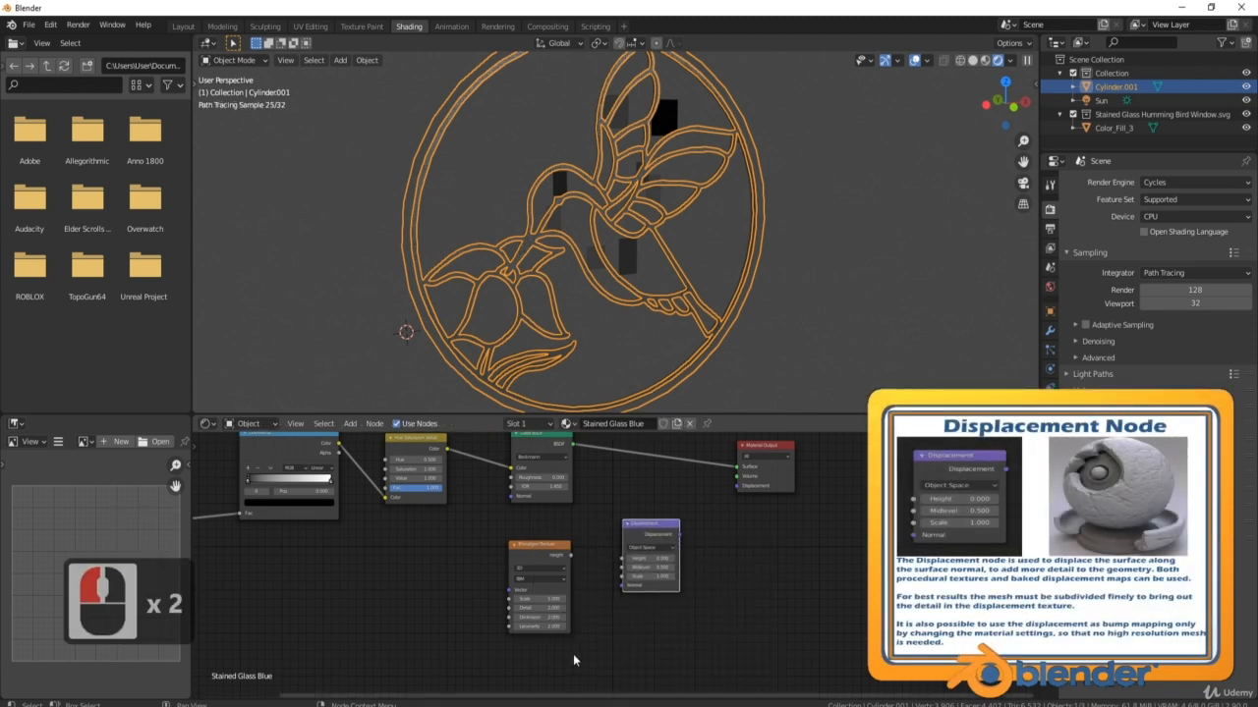
{"action": "left_click_drag", "start_coordinate": [680, 533], "coordinate": [738, 485]}
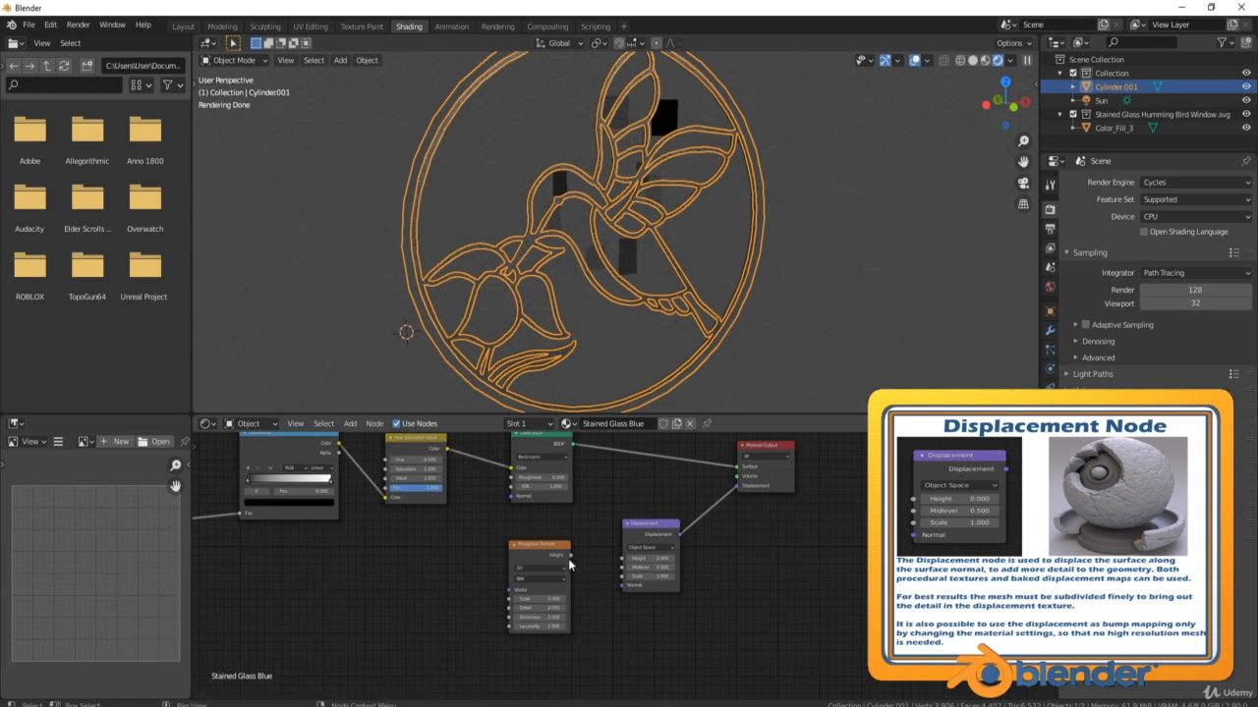
{"action": "left_click_drag", "start_coordinate": [589, 567], "coordinate": [623, 558]}
Inspect the displaced glass disc in material preview, then return to rendered shading.
{"action": "middle_click_drag", "start_coordinate": [756, 345], "coordinate": [717, 361]}
{"action": "middle_click_drag", "start_coordinate": [701, 282], "coordinate": [731, 216]}
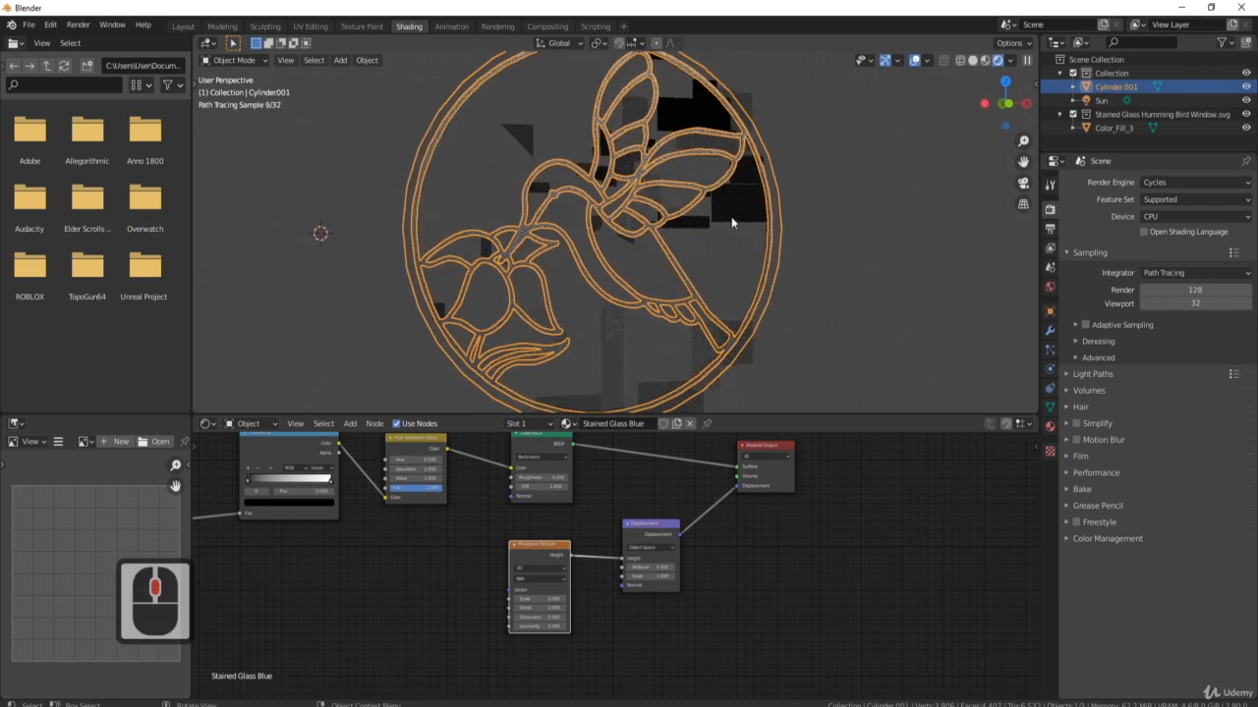
{"action": "left_click", "coordinate": [988, 60]}
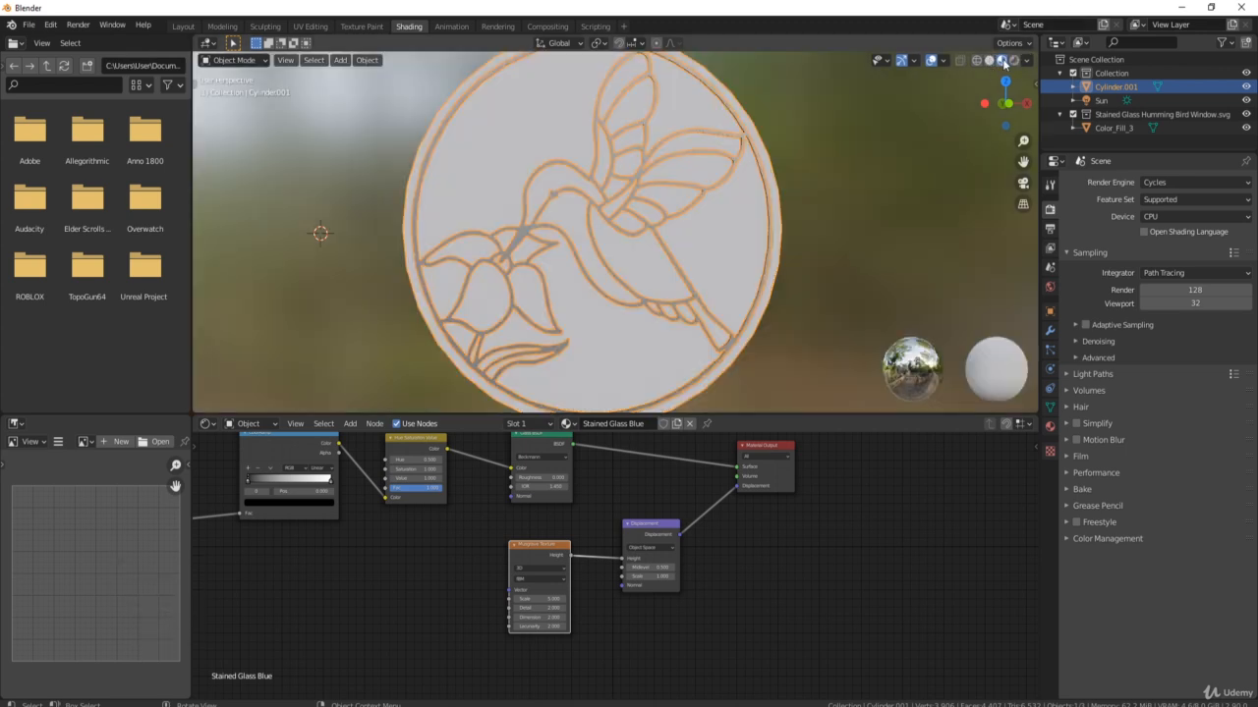
{"action": "left_click", "coordinate": [998, 60]}
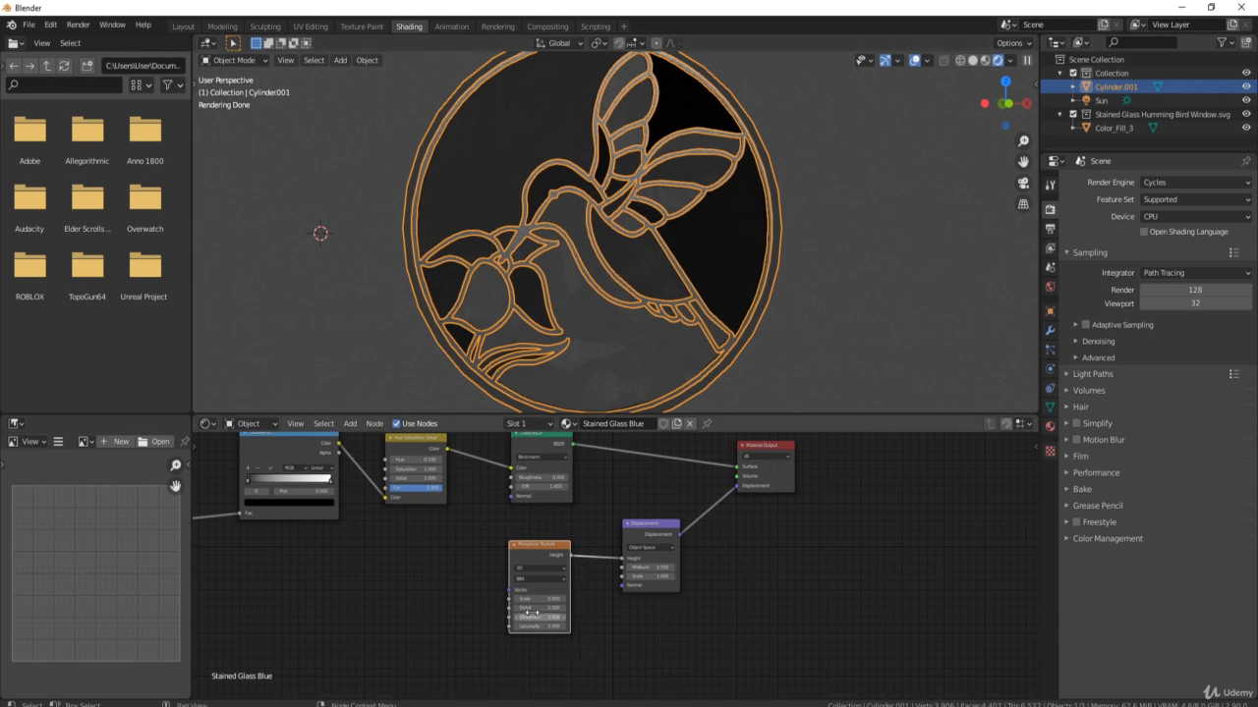
Set the Musgrave Texture Scale to 225 and Lacunarity to 1.
{"action": "scroll", "coordinate": [531, 611], "scroll_direction": "up", "scroll_amount": 4}
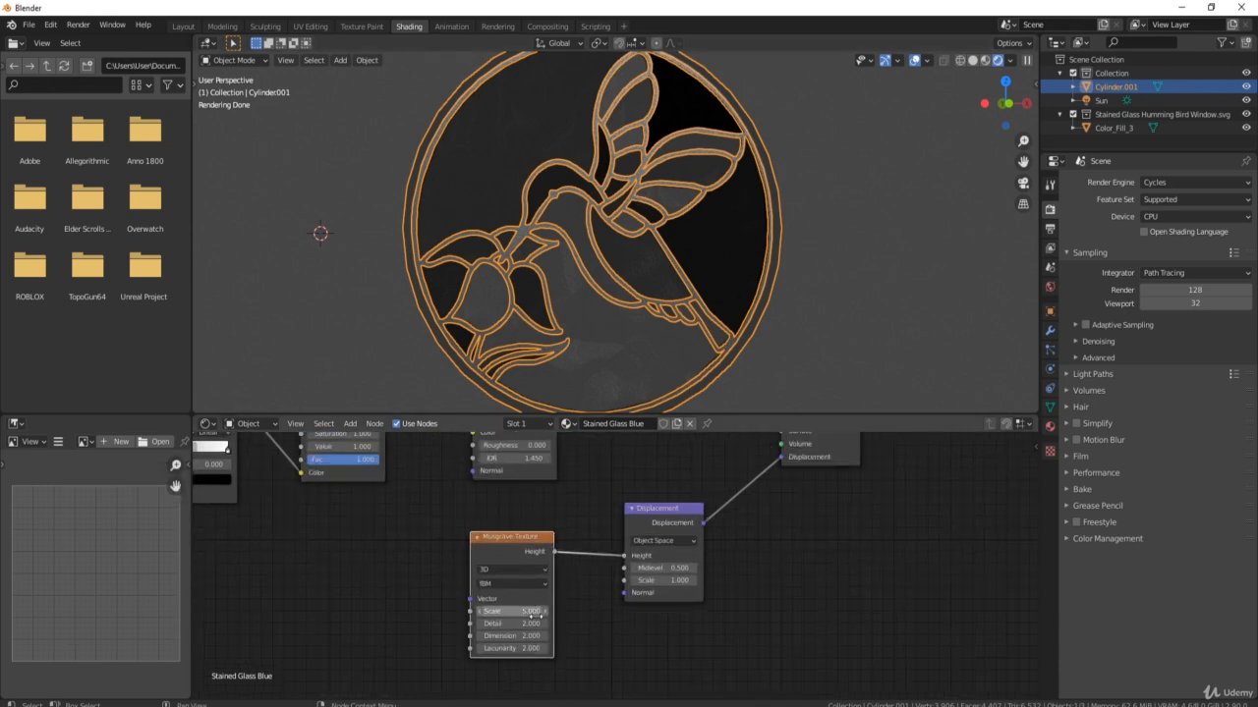
{"action": "left_click", "coordinate": [528, 611]}
{"action": "type", "text": "225"}
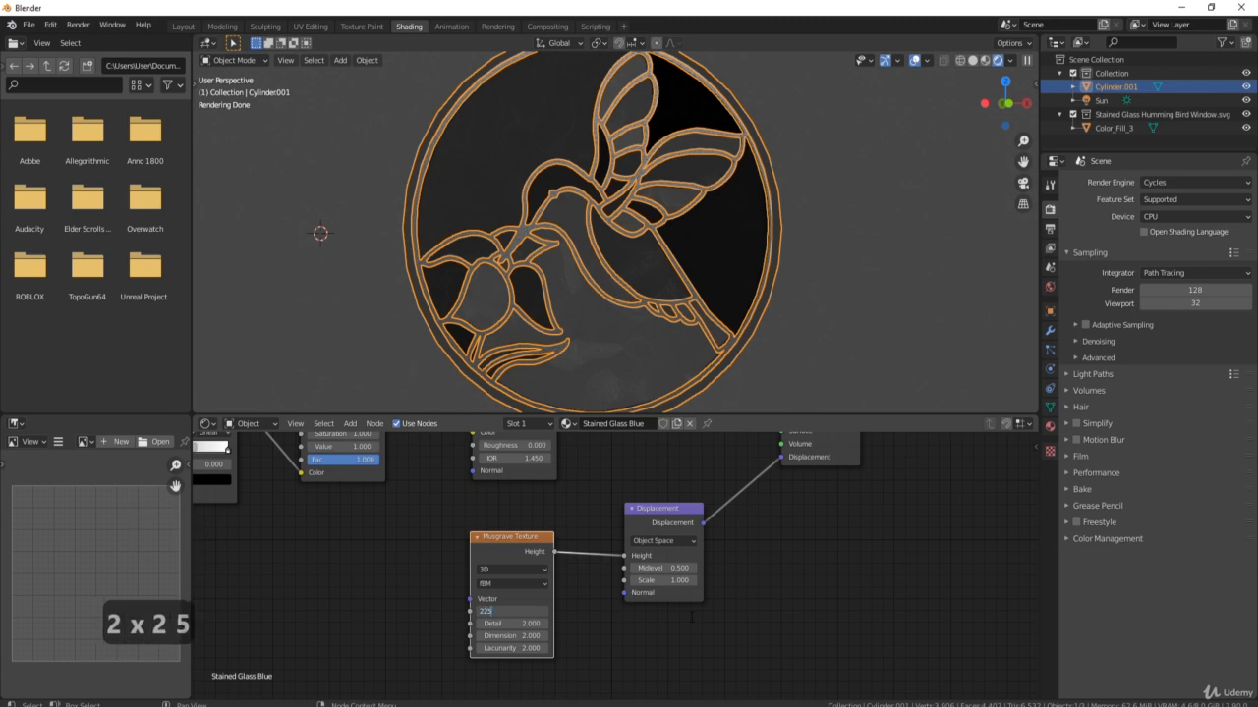
{"action": "key", "text": "Return"}
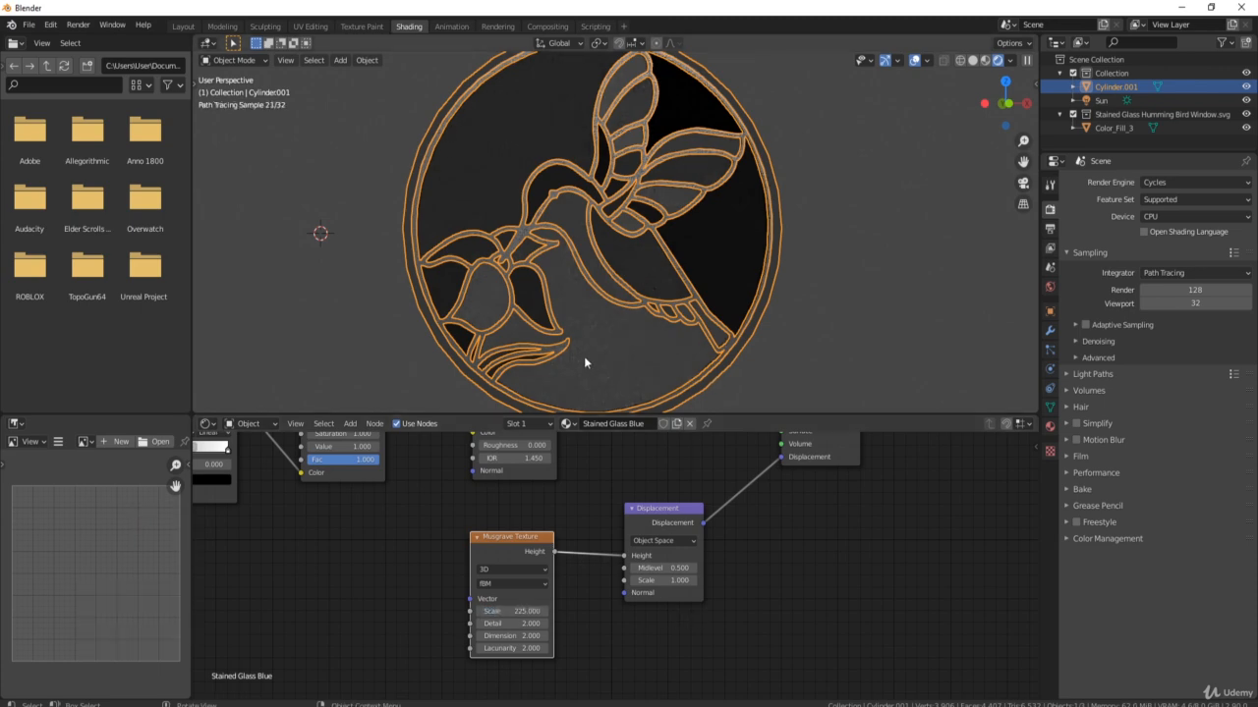
{"action": "middle_click_drag", "start_coordinate": [583, 362], "coordinate": [629, 333]}
{"action": "scroll", "coordinate": [618, 326], "scroll_direction": "up", "scroll_amount": 5}
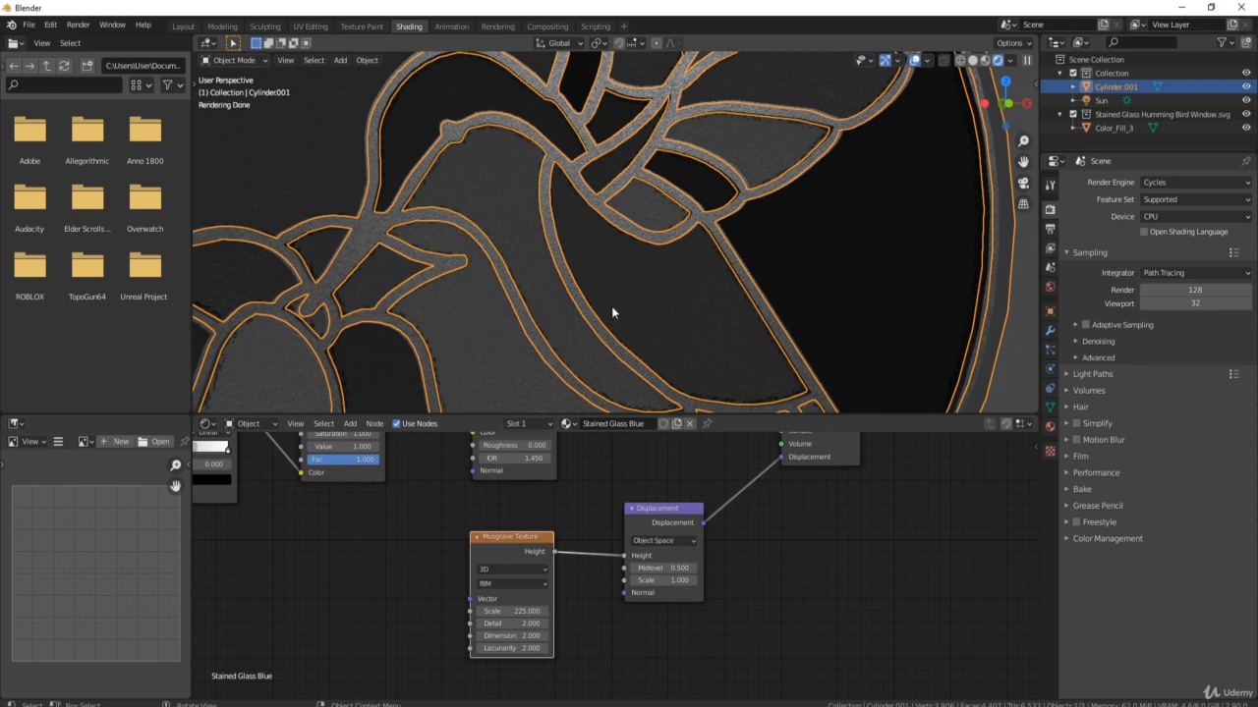
{"action": "left_click", "coordinate": [509, 648]}
{"action": "type", "text": "1"}
{"action": "key", "text": "Return"}
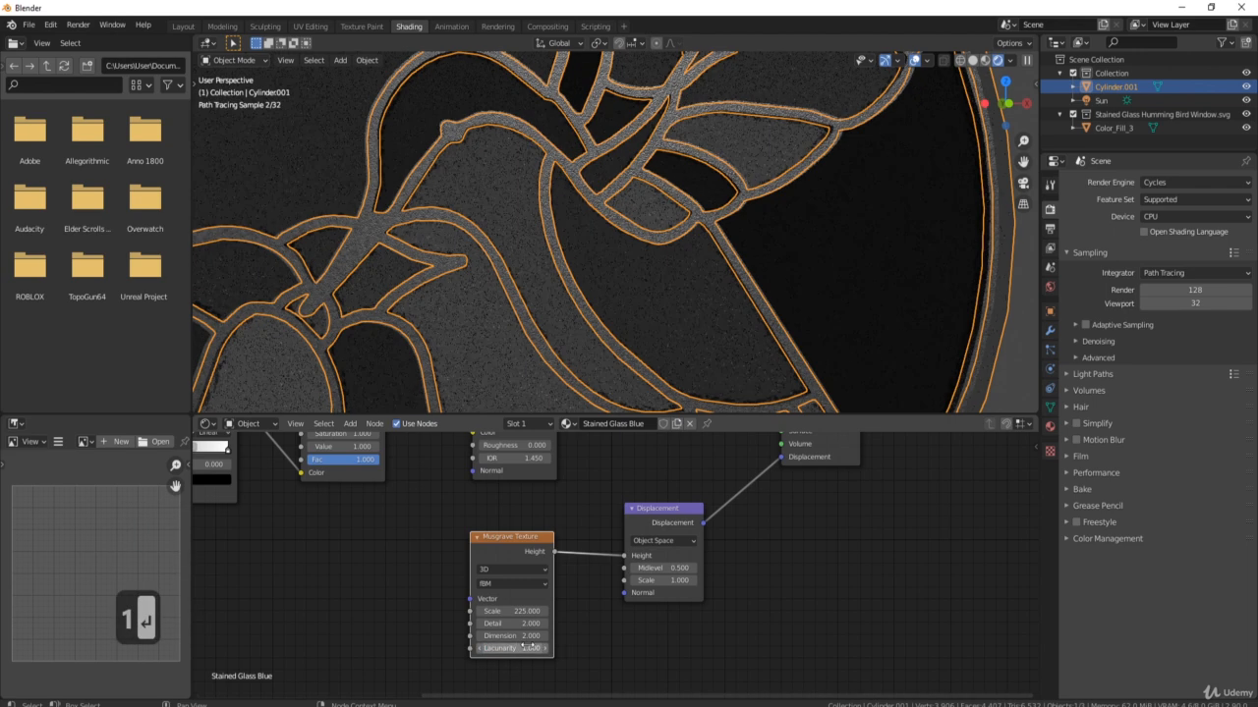
{"action": "scroll", "coordinate": [402, 546], "scroll_direction": "down", "scroll_amount": 2}
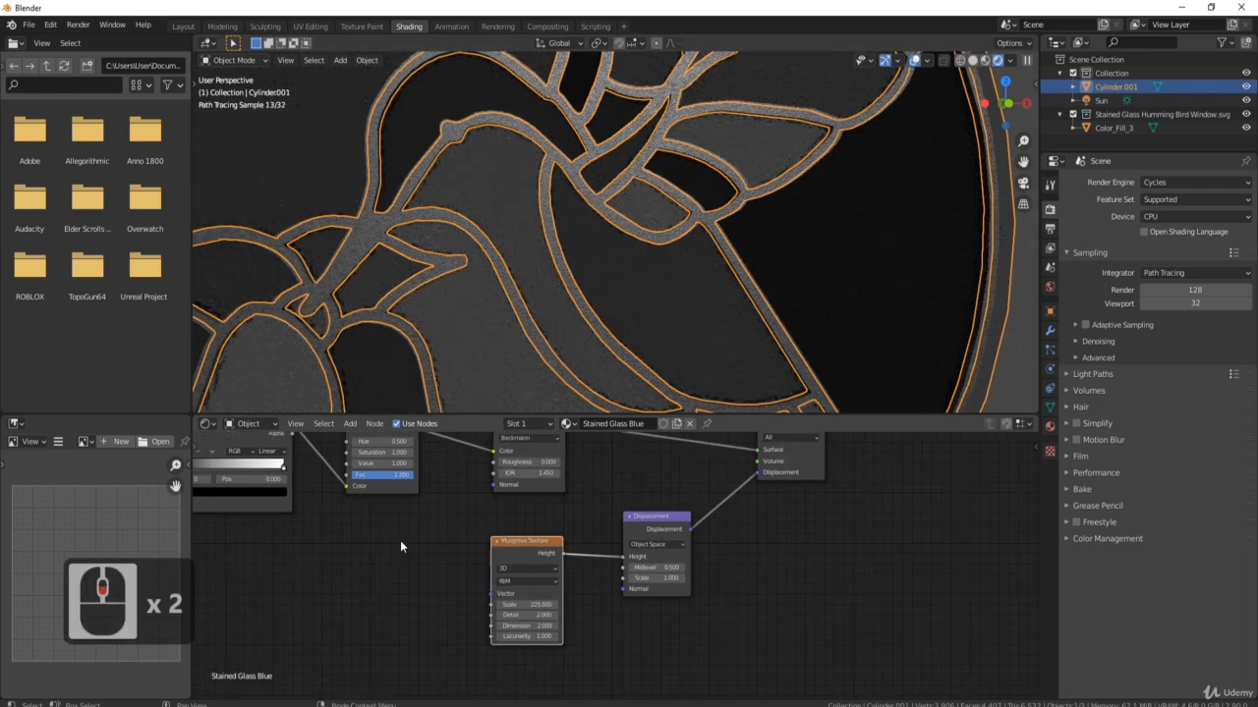
{"action": "middle_click_drag", "start_coordinate": [381, 528], "coordinate": [547, 597]}
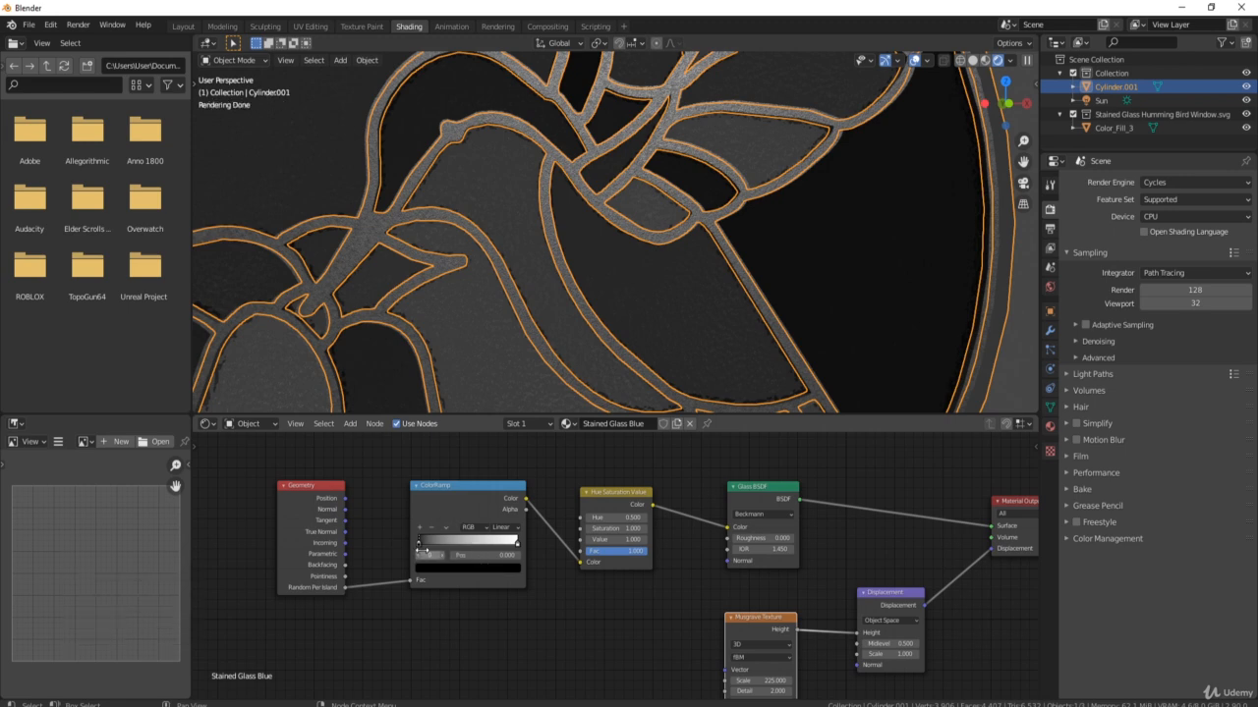
Switch the ColorRamp to HSV blending and lighten its left stop to a light blue.
{"action": "left_click", "coordinate": [478, 532]}
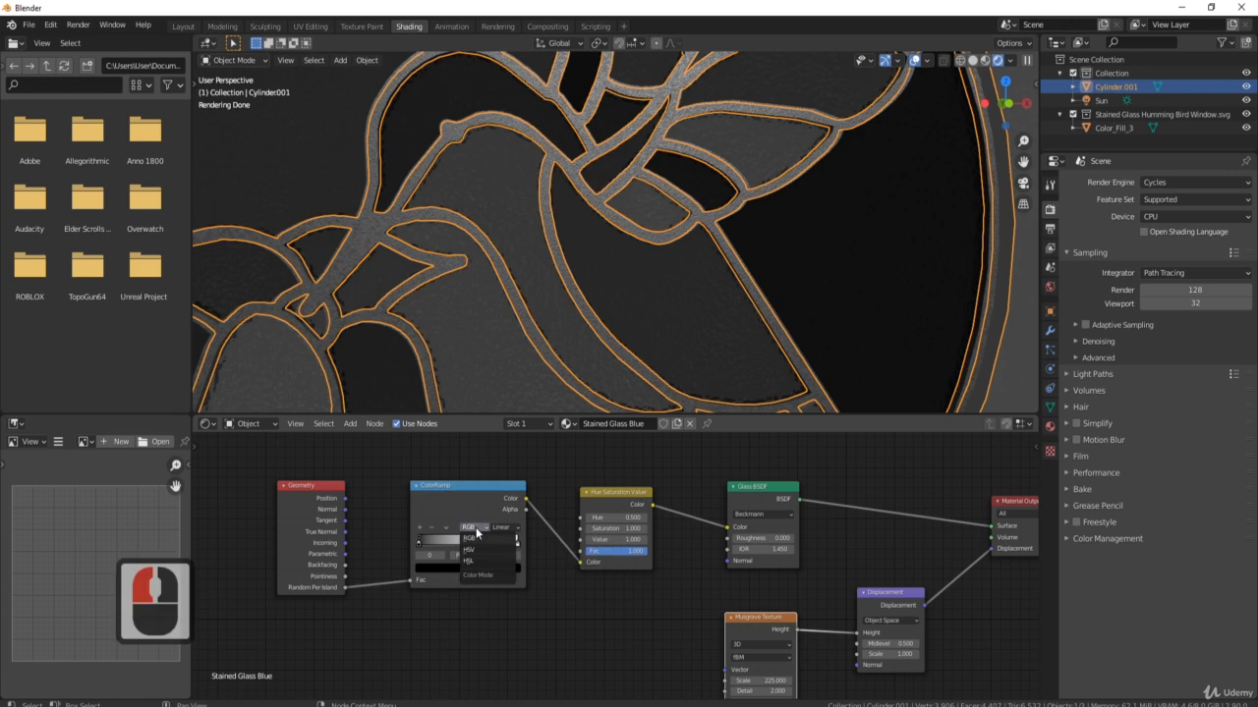
{"action": "left_click", "coordinate": [474, 549]}
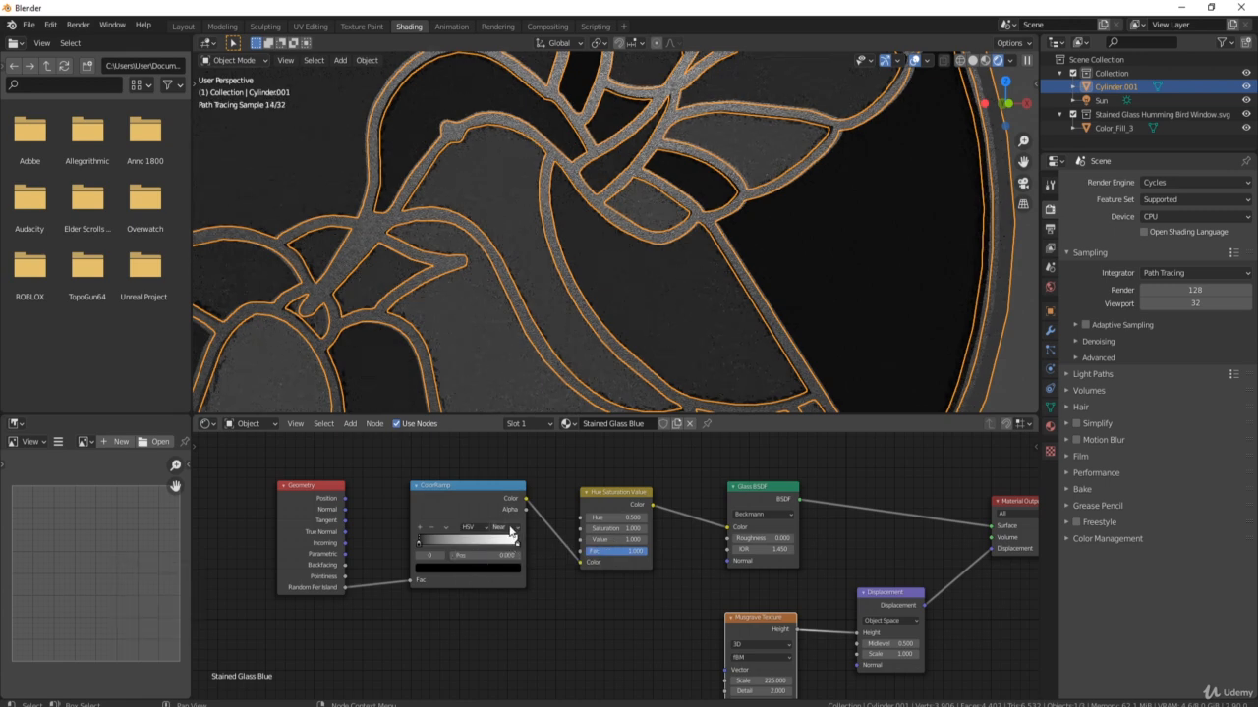
{"action": "left_click", "coordinate": [419, 543]}
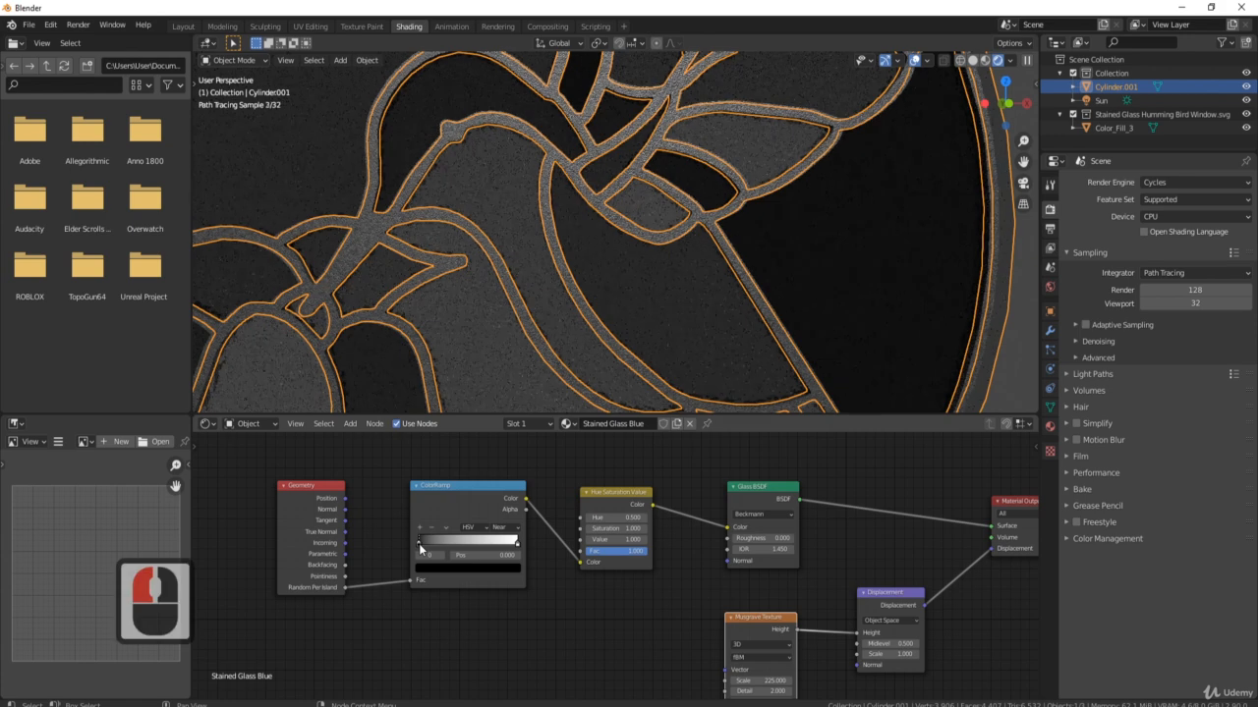
{"action": "left_click", "coordinate": [440, 568]}
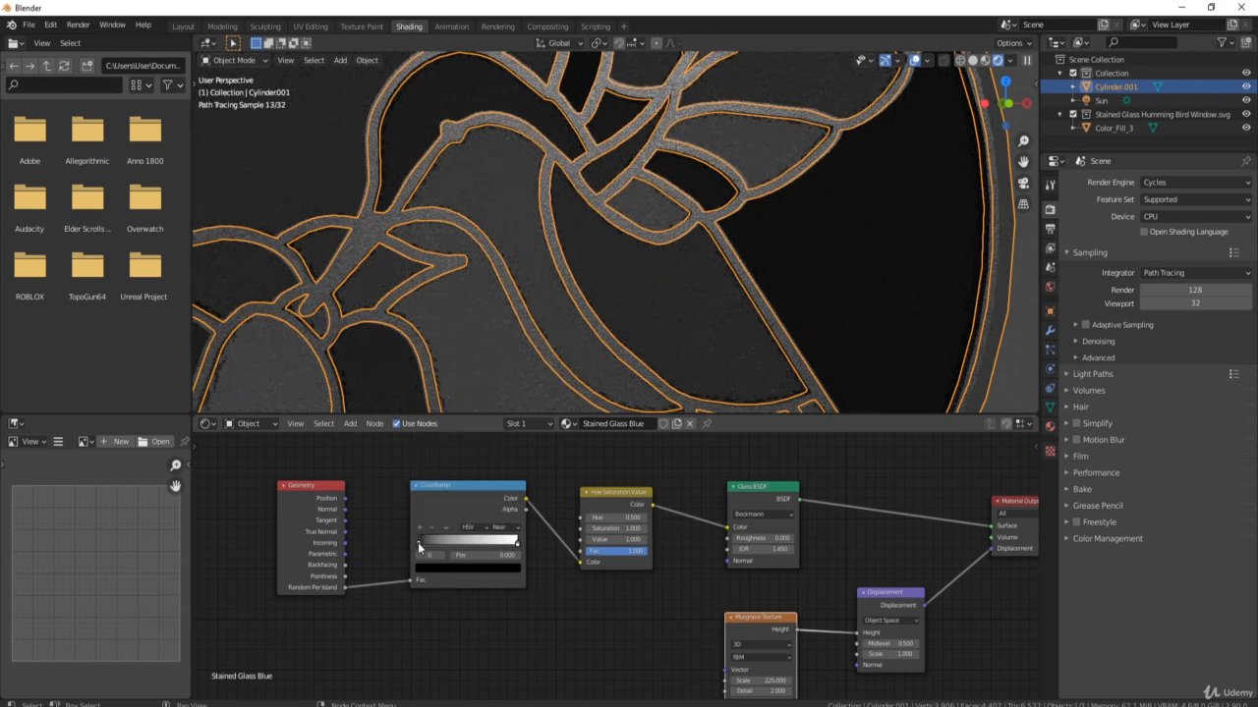
{"action": "left_click", "coordinate": [437, 570]}
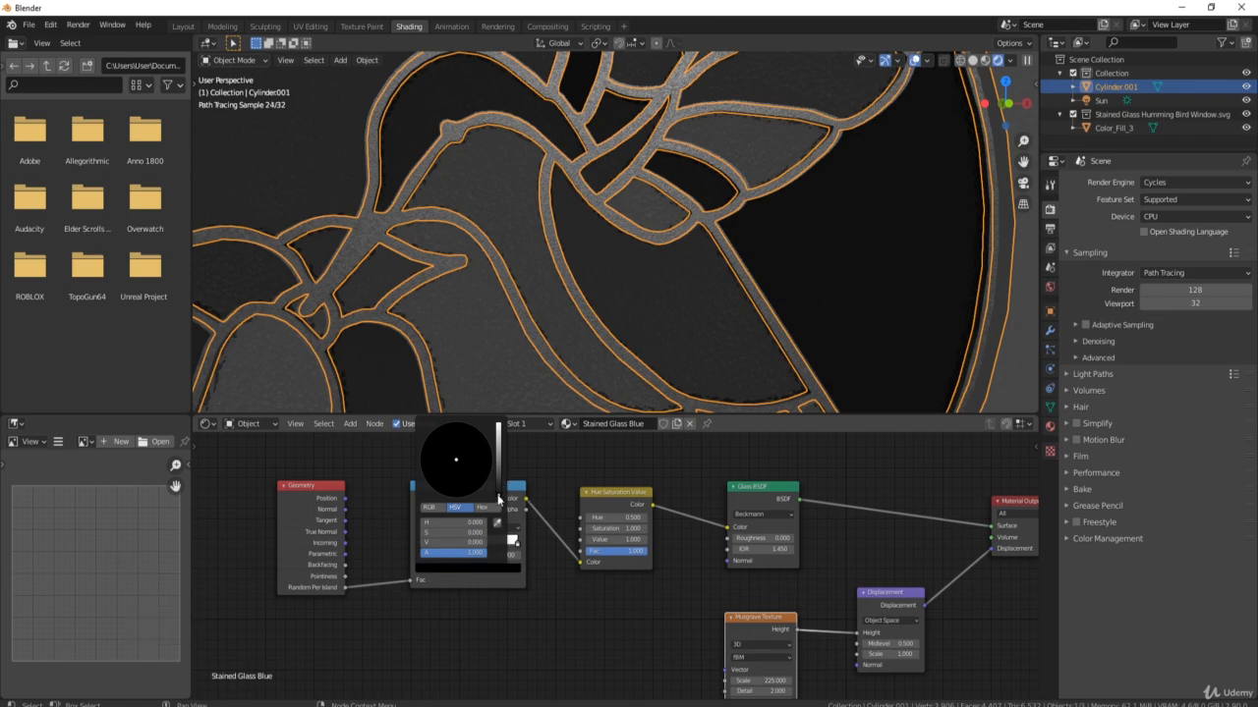
{"action": "left_click_drag", "start_coordinate": [498, 496], "coordinate": [461, 442]}
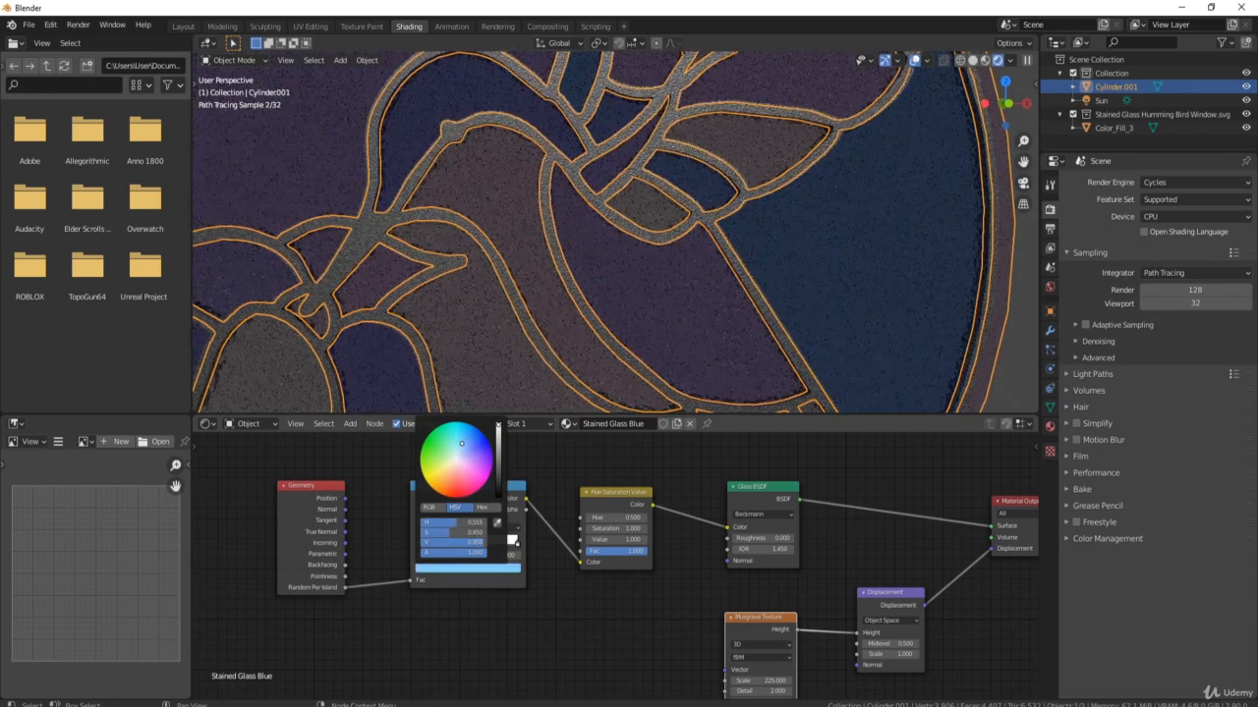
{"action": "scroll", "coordinate": [561, 267], "scroll_direction": "down", "scroll_amount": 4}
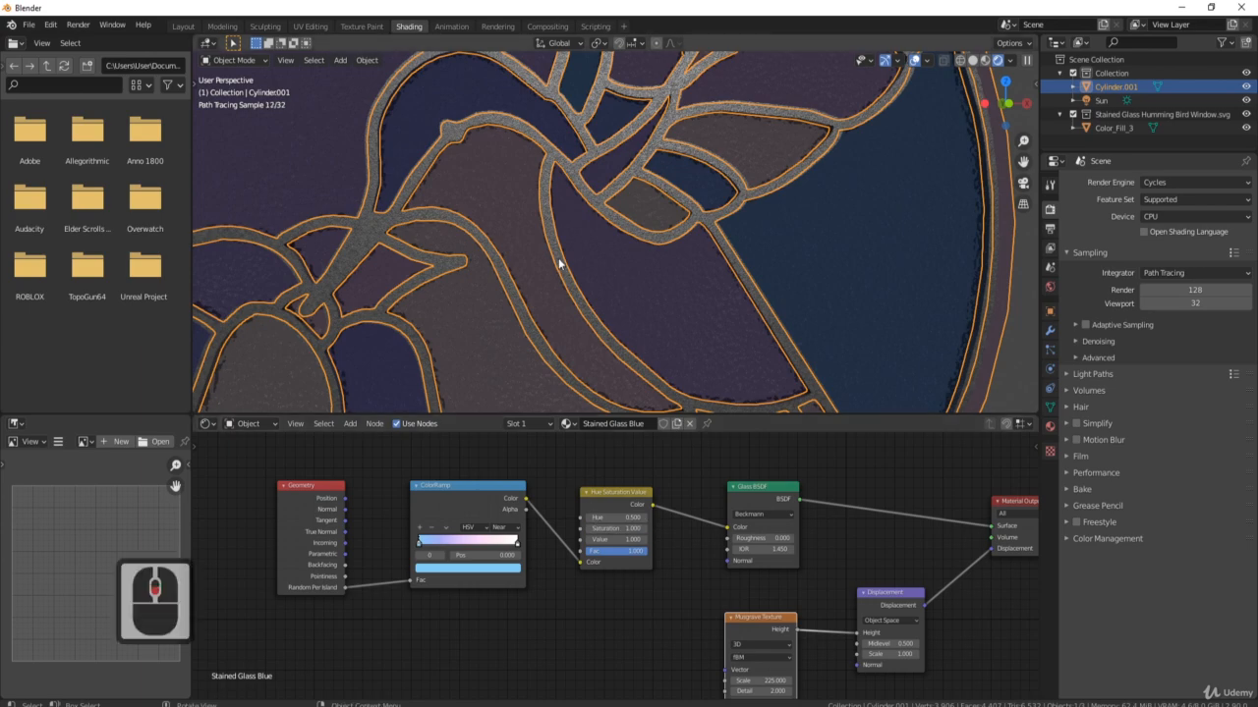
{"action": "scroll", "coordinate": [514, 273], "scroll_direction": "up", "scroll_amount": 1}
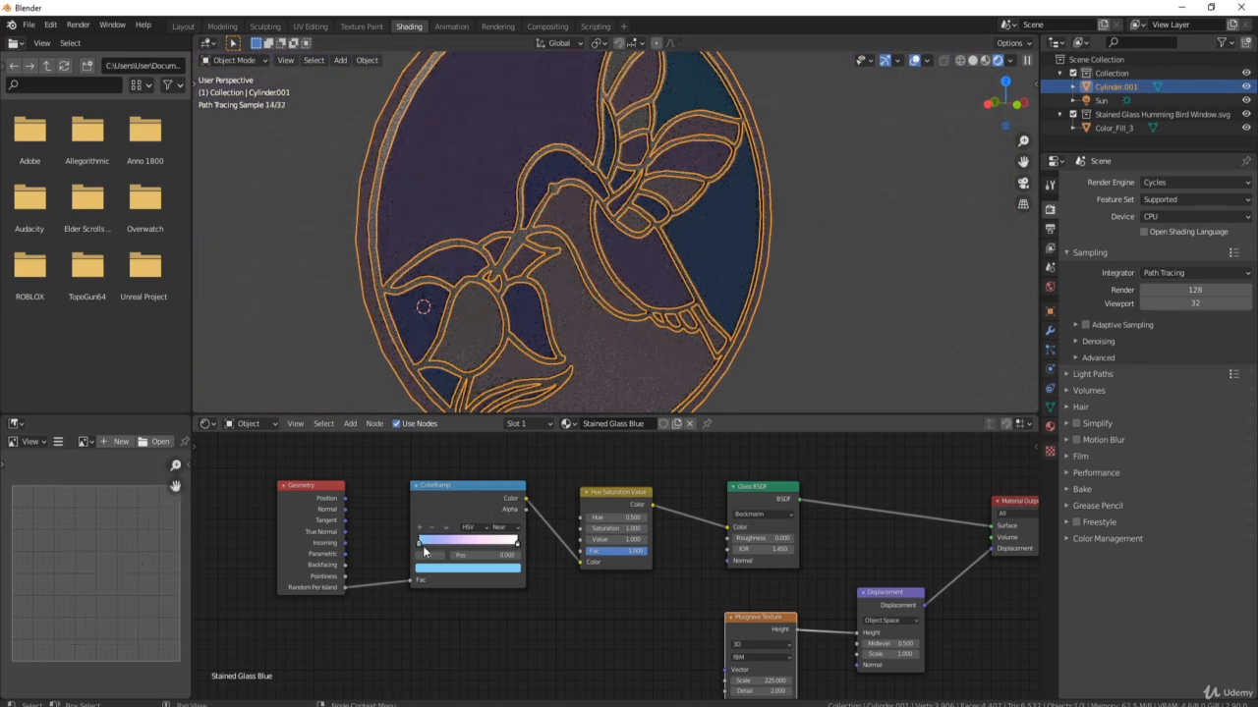
Colour the ColorRamp's right stop a deep glass blue.
{"action": "left_click", "coordinate": [518, 544]}
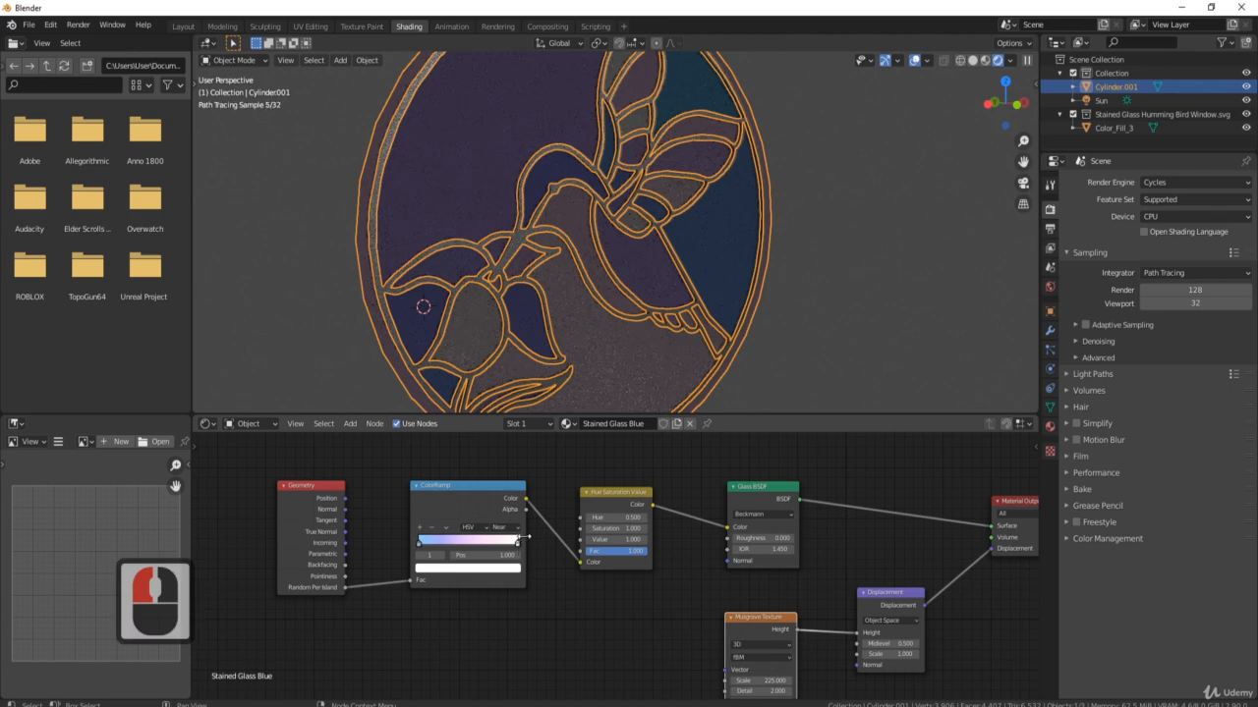
{"action": "left_click", "coordinate": [475, 573]}
{"action": "left_click", "coordinate": [467, 439]}
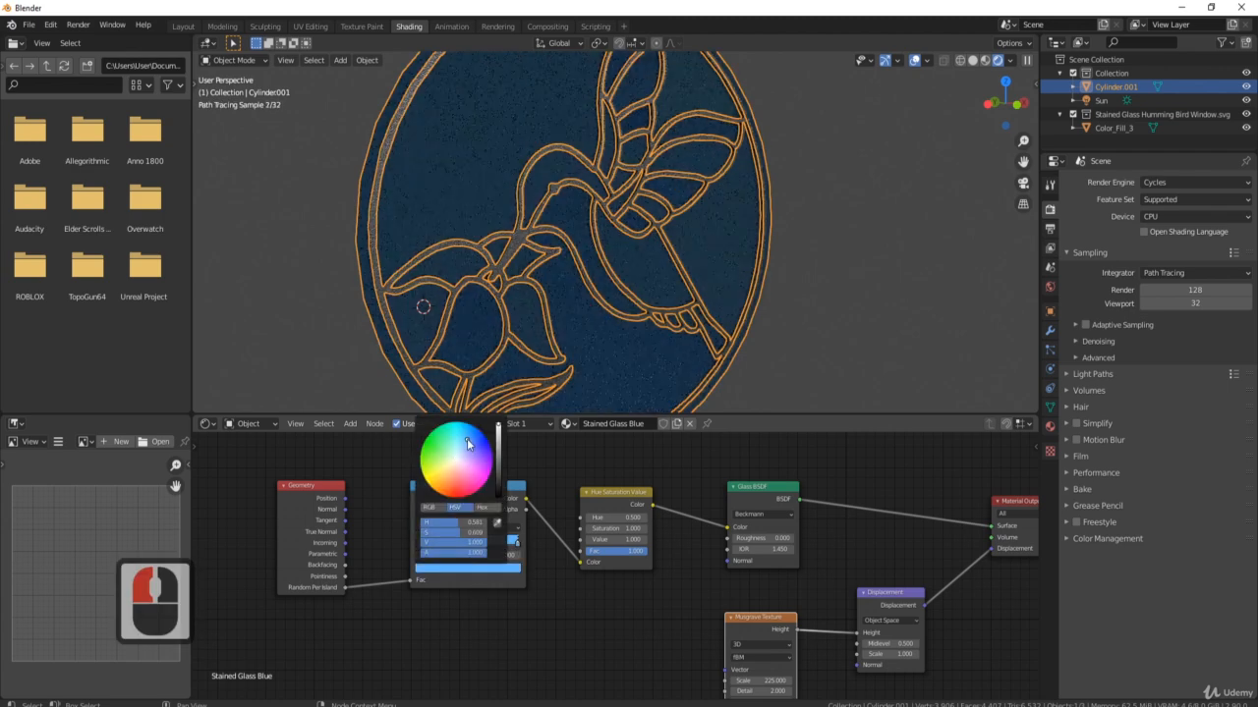
{"action": "left_click_drag", "start_coordinate": [469, 442], "coordinate": [476, 440]}
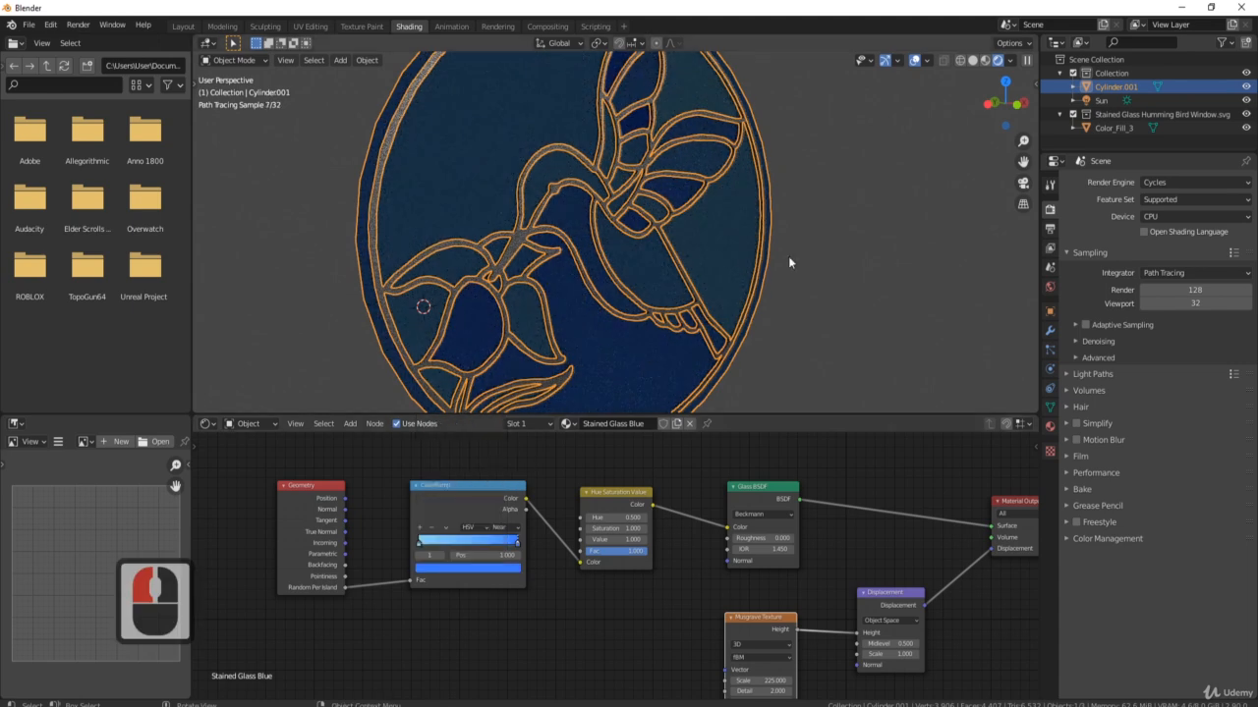
{"action": "scroll", "coordinate": [789, 260], "scroll_direction": "down", "scroll_amount": 3}
{"action": "middle_click_drag", "start_coordinate": [752, 271], "coordinate": [634, 260]}
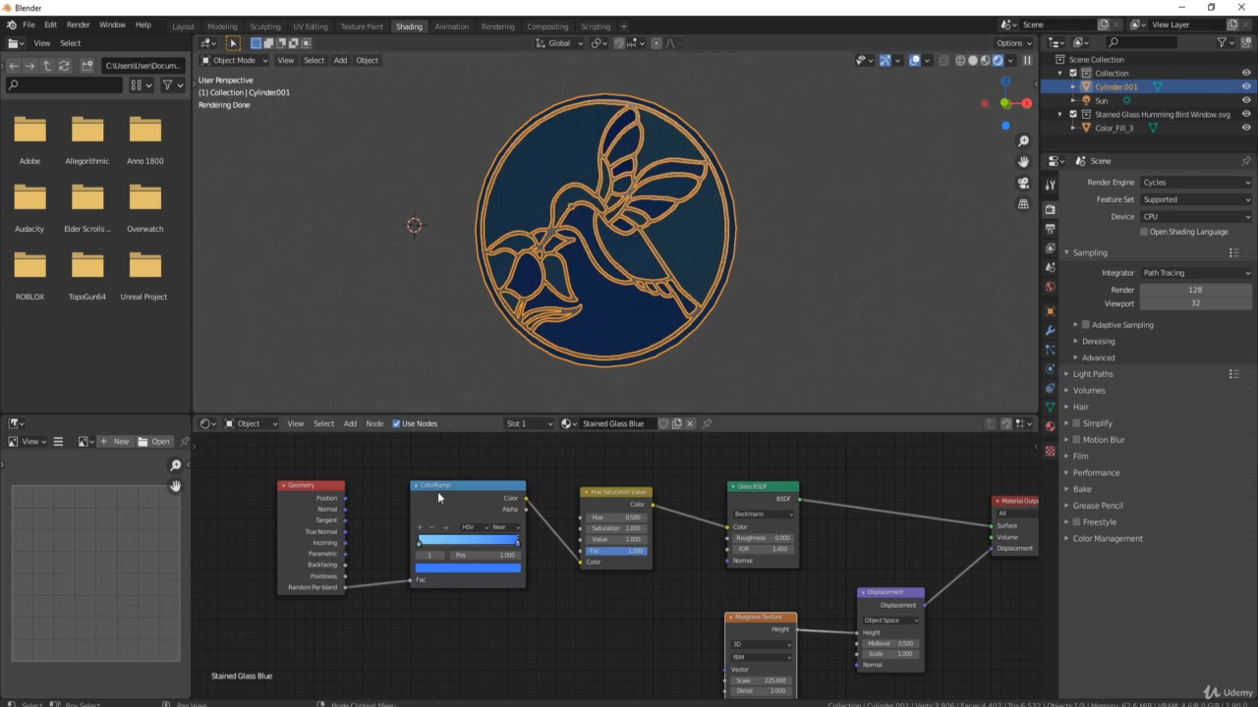
Shift the right ColorRamp stop to teal and deepen the left stop's blue.
{"action": "left_click", "coordinate": [518, 543]}
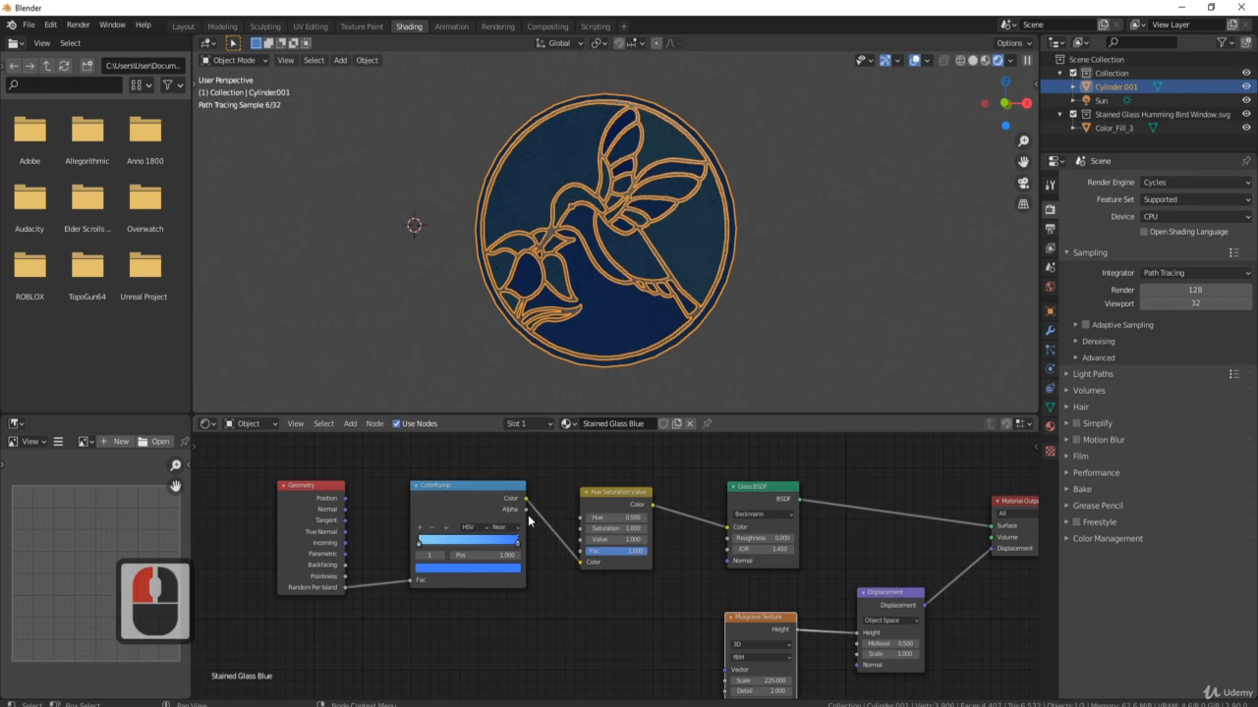
{"action": "left_click", "coordinate": [504, 569]}
{"action": "mouse_move", "coordinate": [472, 442]}
{"action": "left_mouse_down"}
{"action": "mouse_move", "coordinate": [446, 425]}
{"action": "mouse_move", "coordinate": [473, 427]}
{"action": "left_mouse_up"}
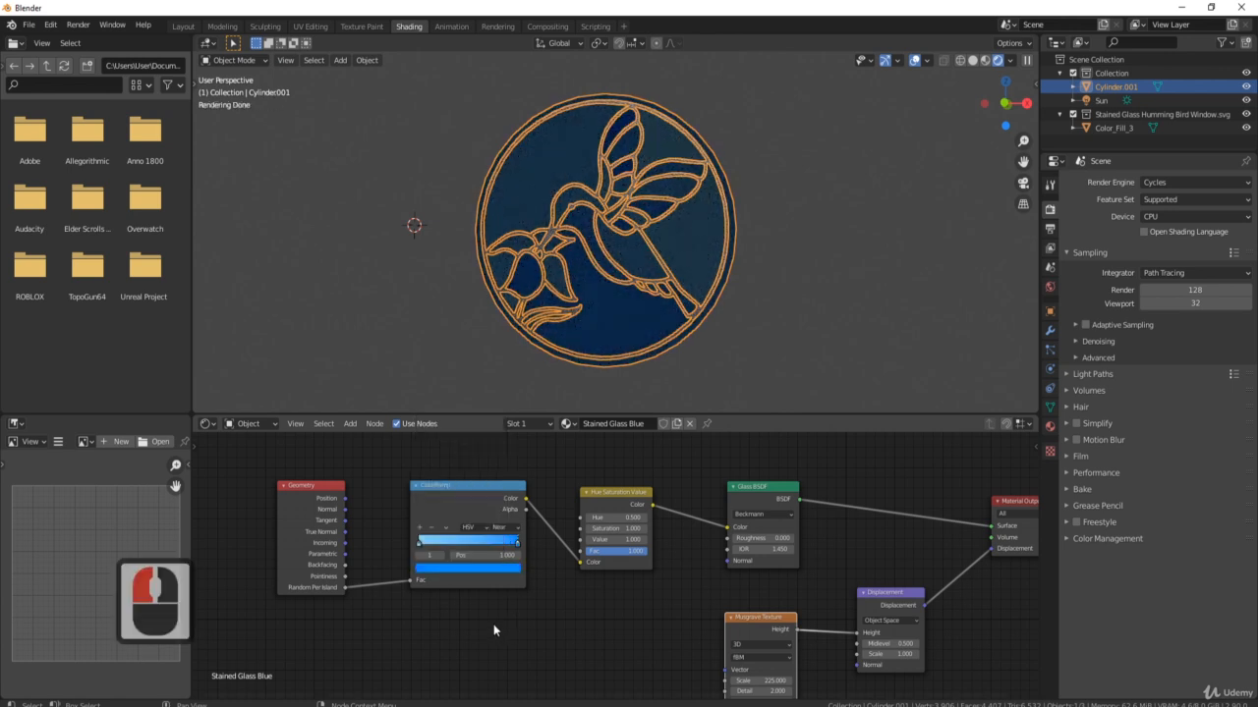
{"action": "left_click", "coordinate": [420, 544]}
{"action": "left_click", "coordinate": [430, 568]}
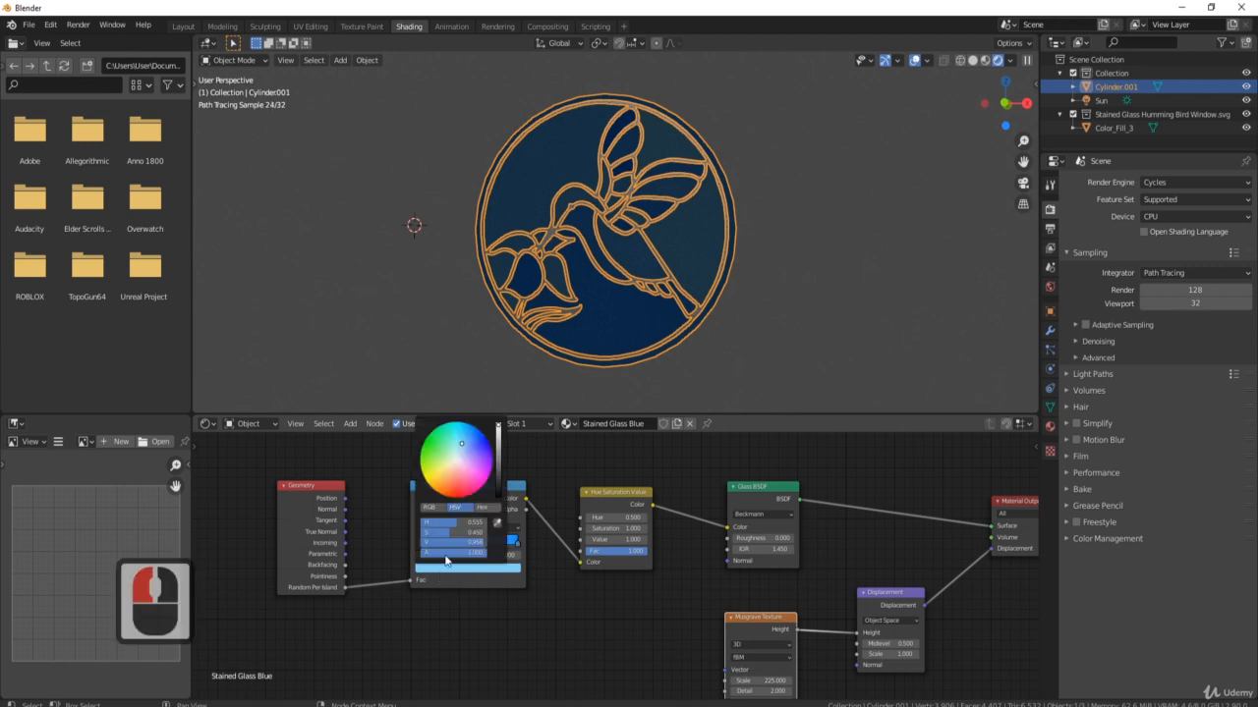
{"action": "left_click", "coordinate": [462, 444]}
{"action": "left_click_drag", "start_coordinate": [461, 444], "coordinate": [461, 425]}
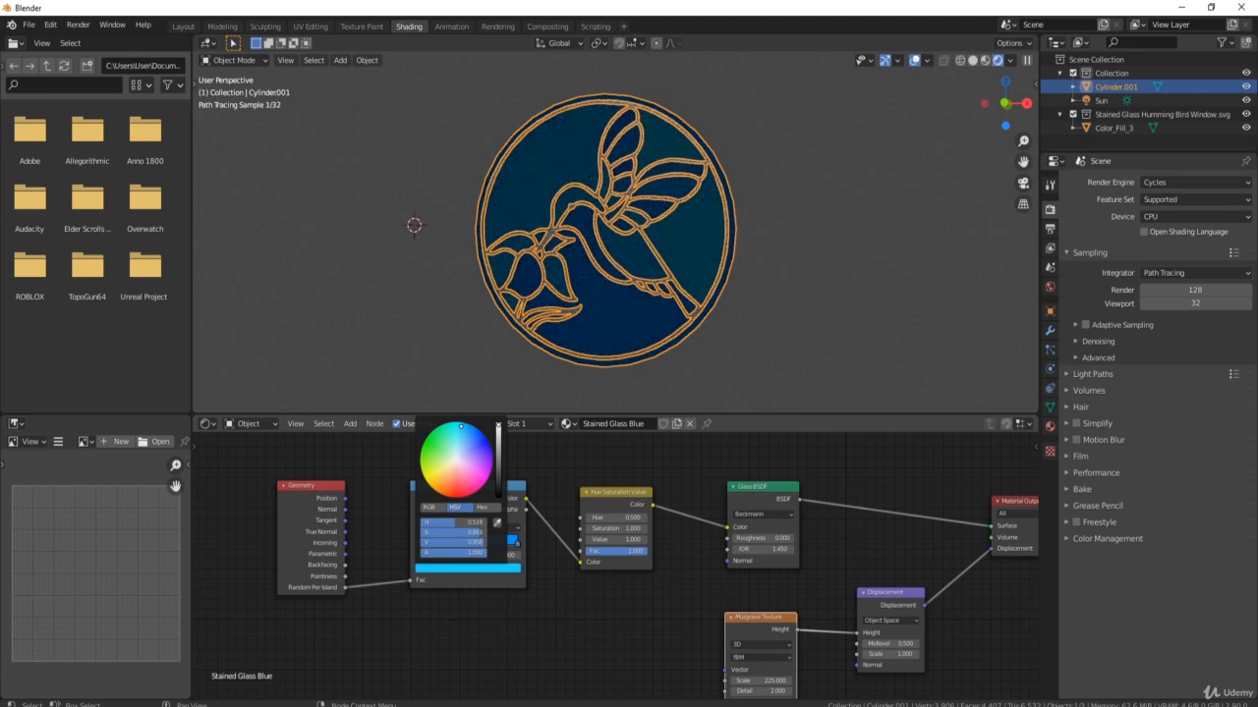
Lower the Hue/Saturation/Value node to Saturation 0.900 and Value 0.600.
{"action": "scroll", "coordinate": [642, 345], "scroll_direction": "up", "scroll_amount": 6}
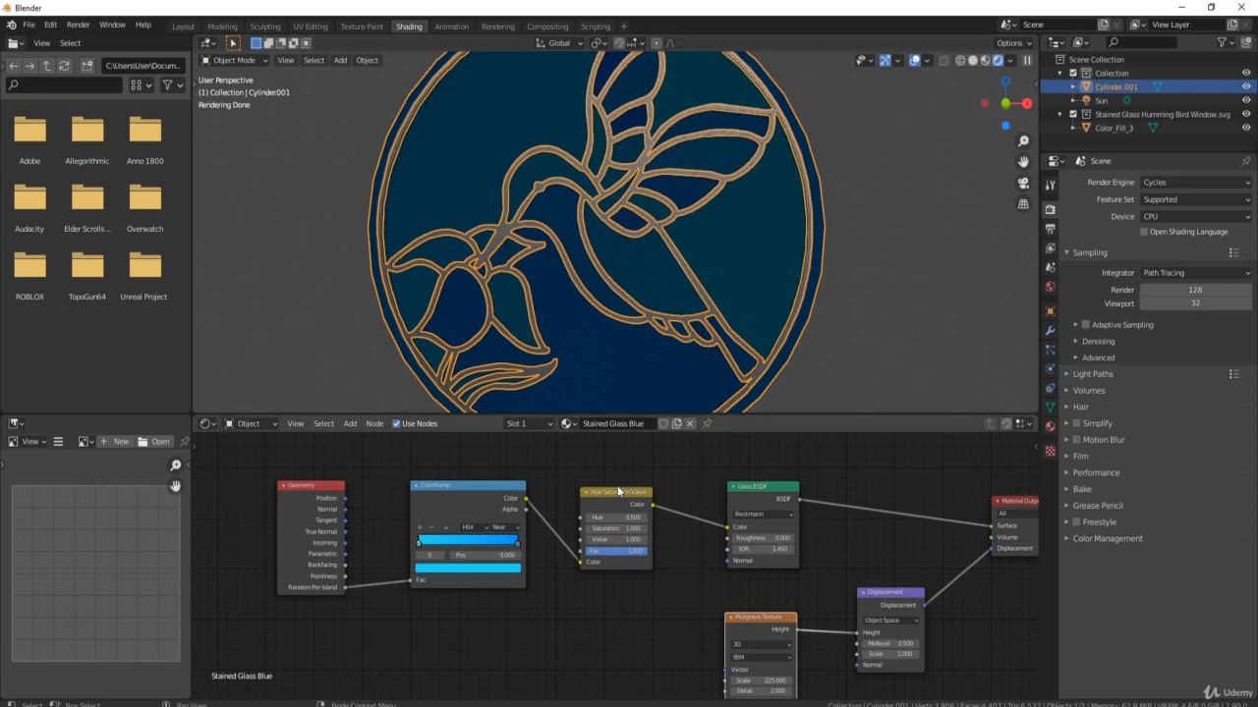
{"action": "mouse_move", "coordinate": [617, 529]}
{"action": "left_mouse_down"}
{"action": "mouse_move", "coordinate": [550, 528]}
{"action": "mouse_move", "coordinate": [610, 529]}
{"action": "left_mouse_up"}
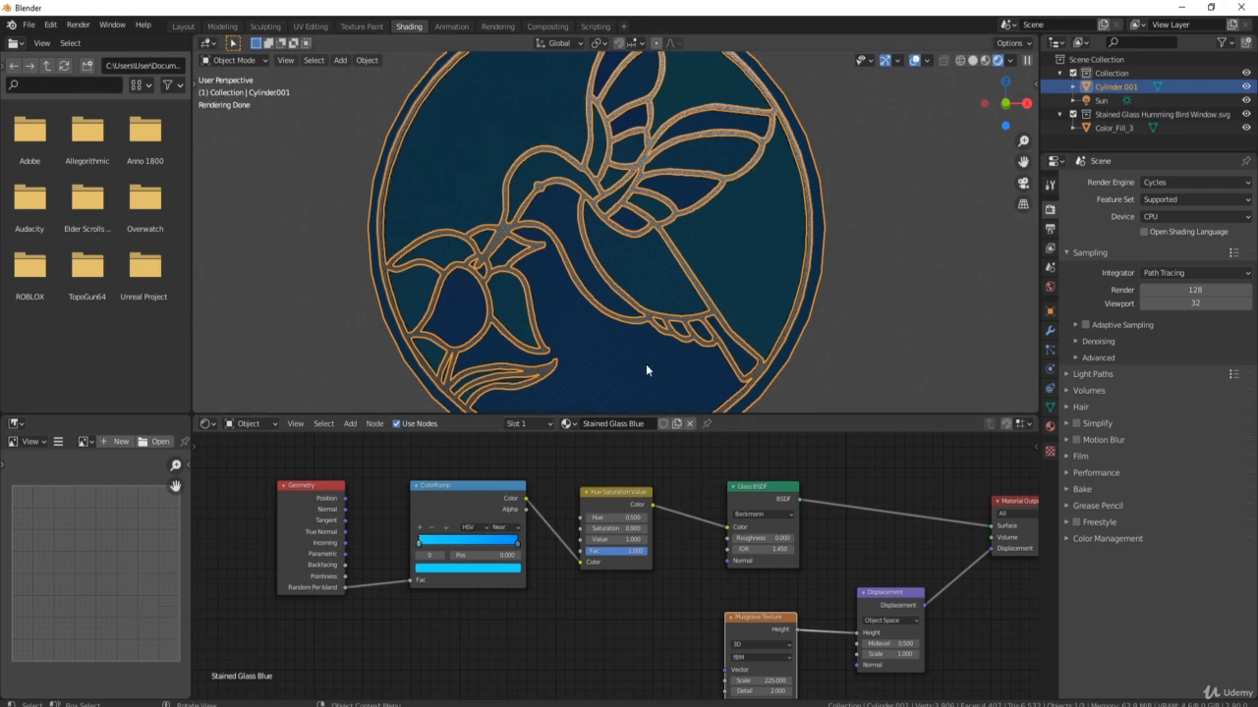
{"action": "left_click", "coordinate": [588, 540]}
{"action": "left_click", "coordinate": [587, 541]}
{"action": "left_click", "coordinate": [587, 540]}
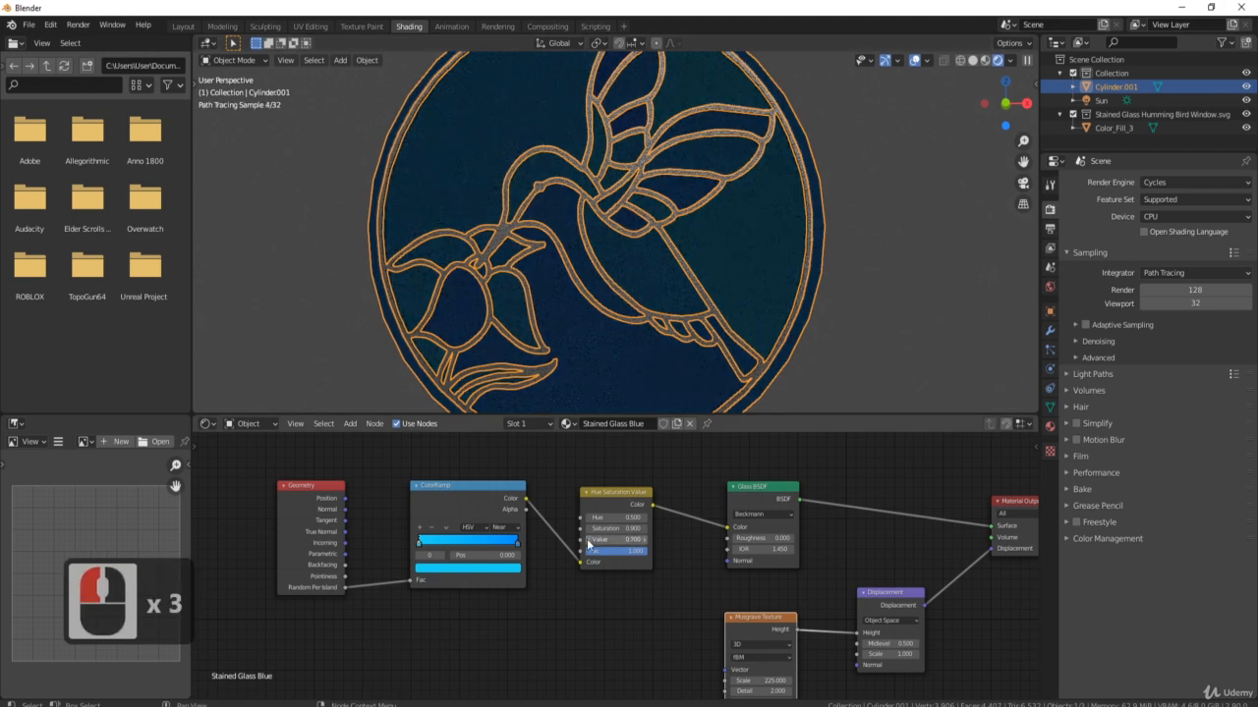
{"action": "left_click", "coordinate": [588, 541]}
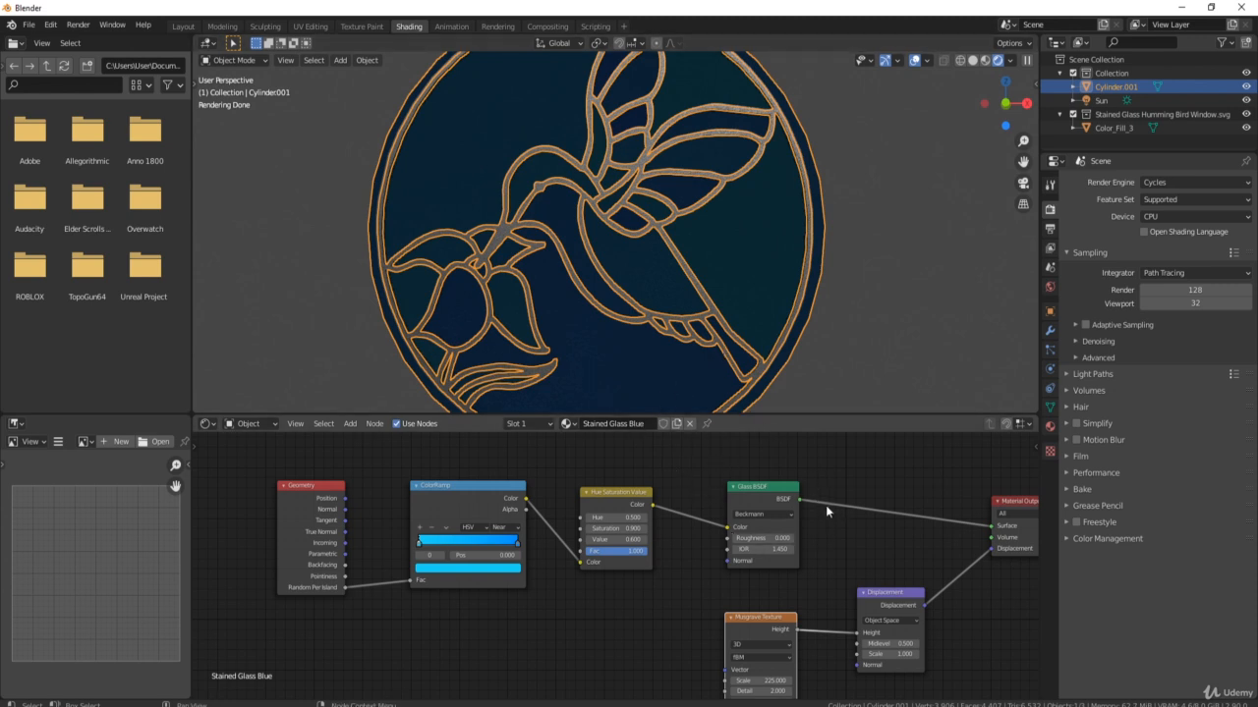
Set the Glass BSDF Roughness to 0.275.
{"action": "left_click", "coordinate": [759, 536]}
{"action": "type", "text": "0.275"}
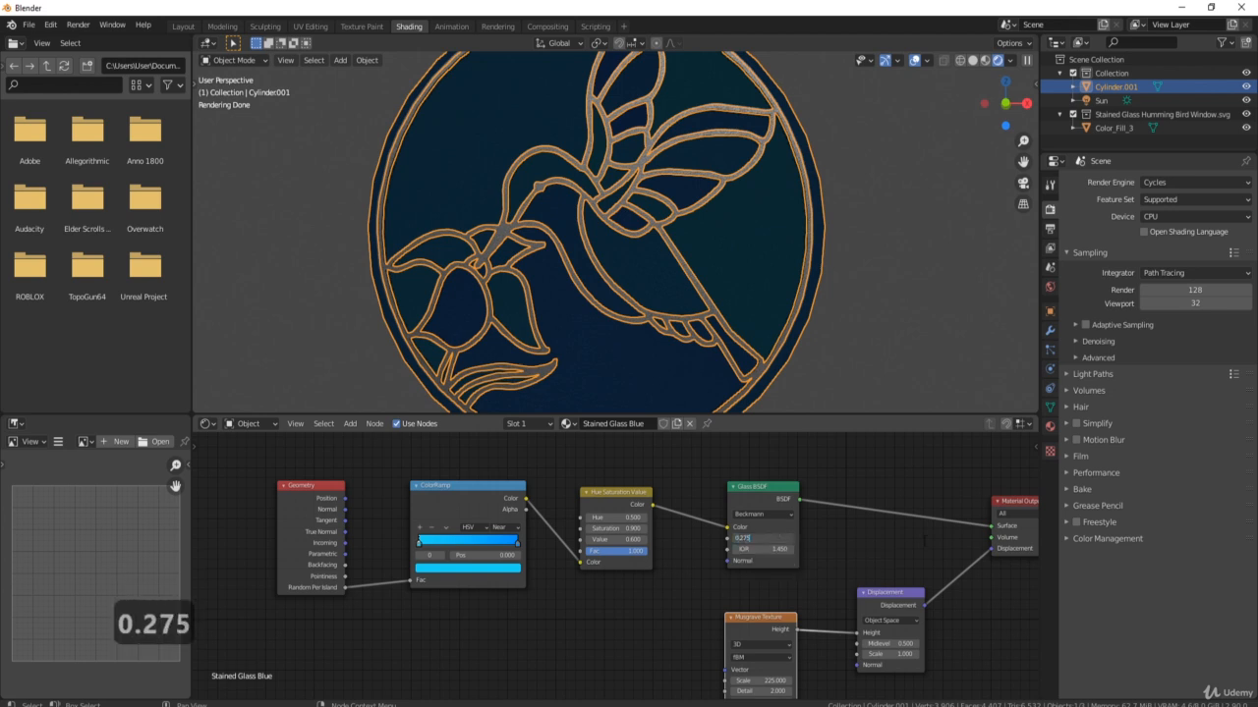
{"action": "key", "text": "Return"}
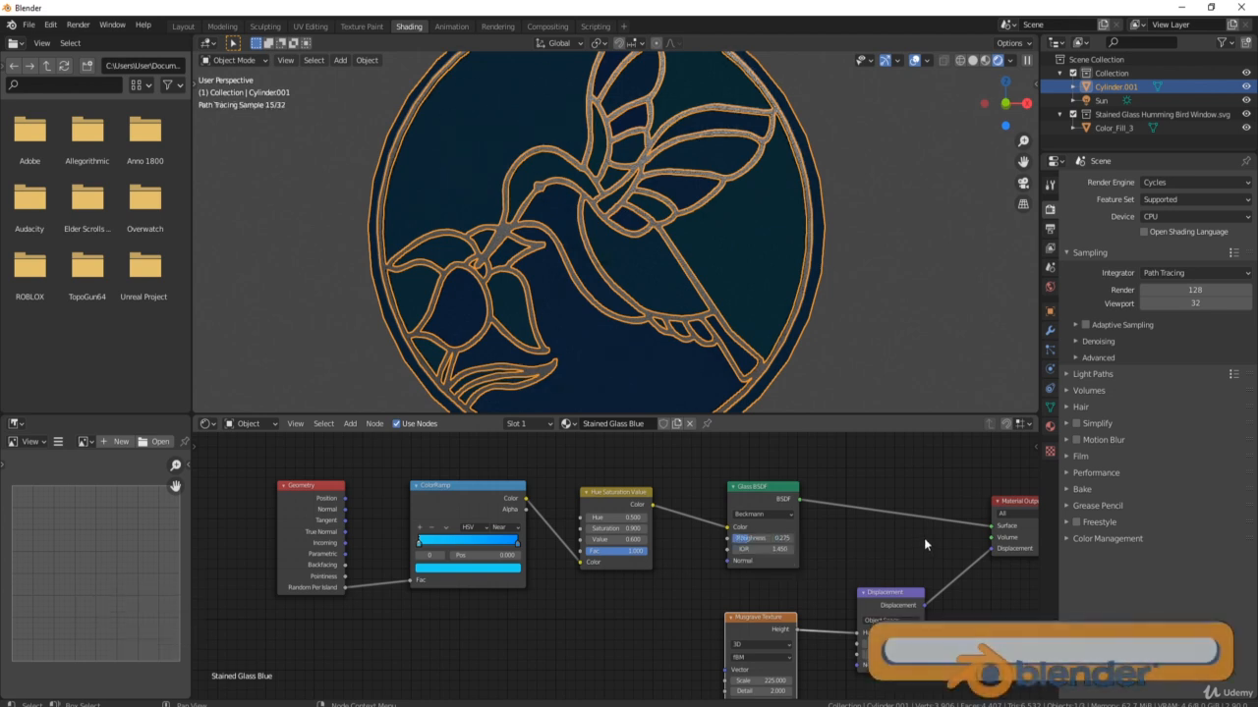
{"action": "middle_click_drag", "start_coordinate": [820, 556], "coordinate": [684, 527]}
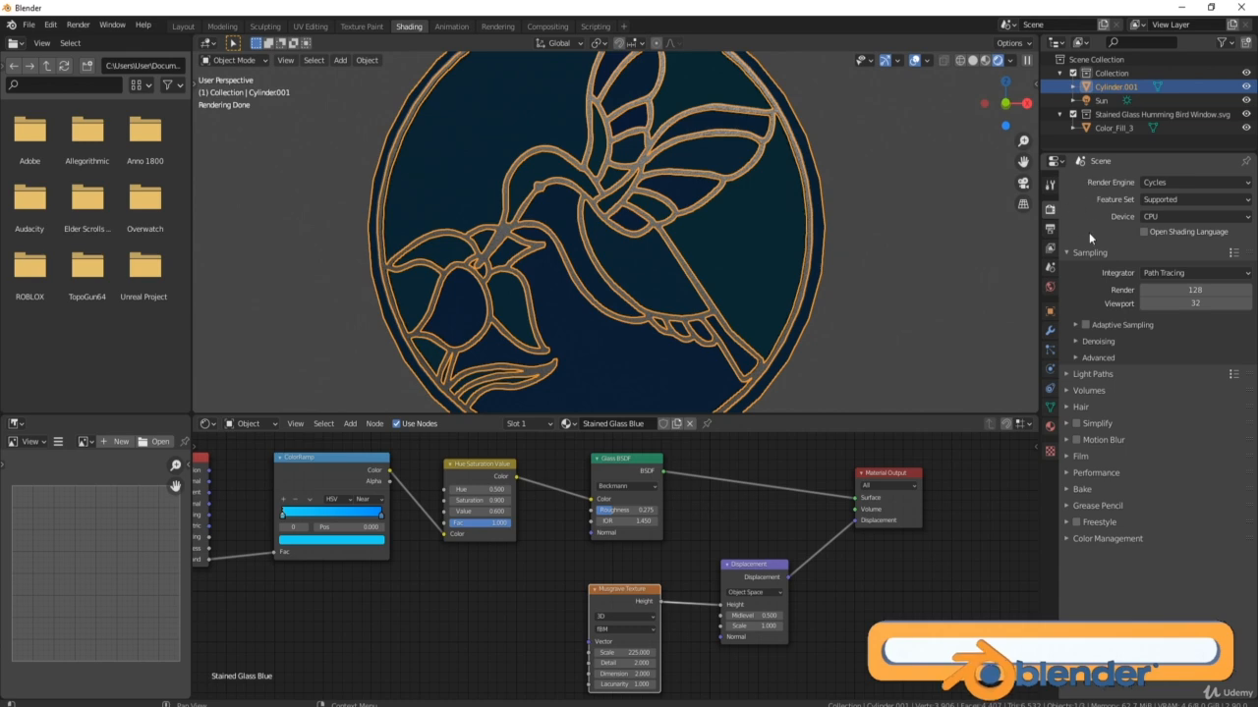
Switch to Eevee with Screen Space Reflections, Refraction on and Half Res Trace off.
{"action": "left_click", "coordinate": [1167, 181]}
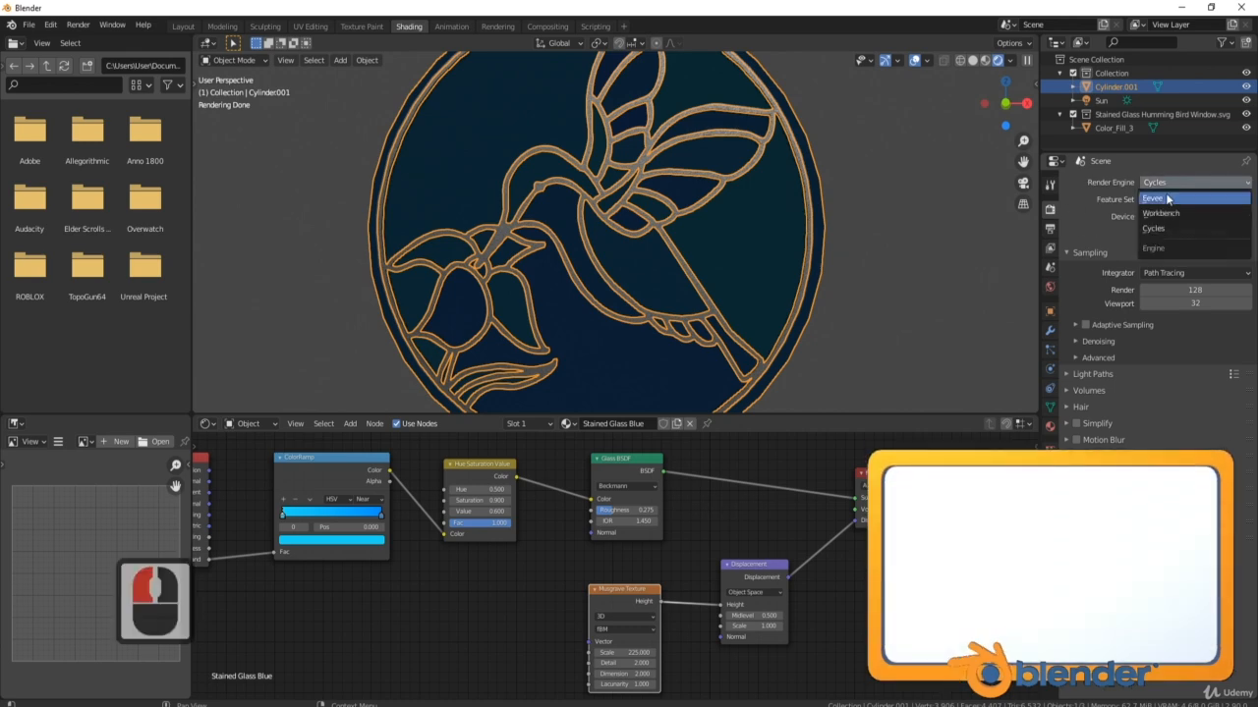
{"action": "left_click", "coordinate": [1164, 198]}
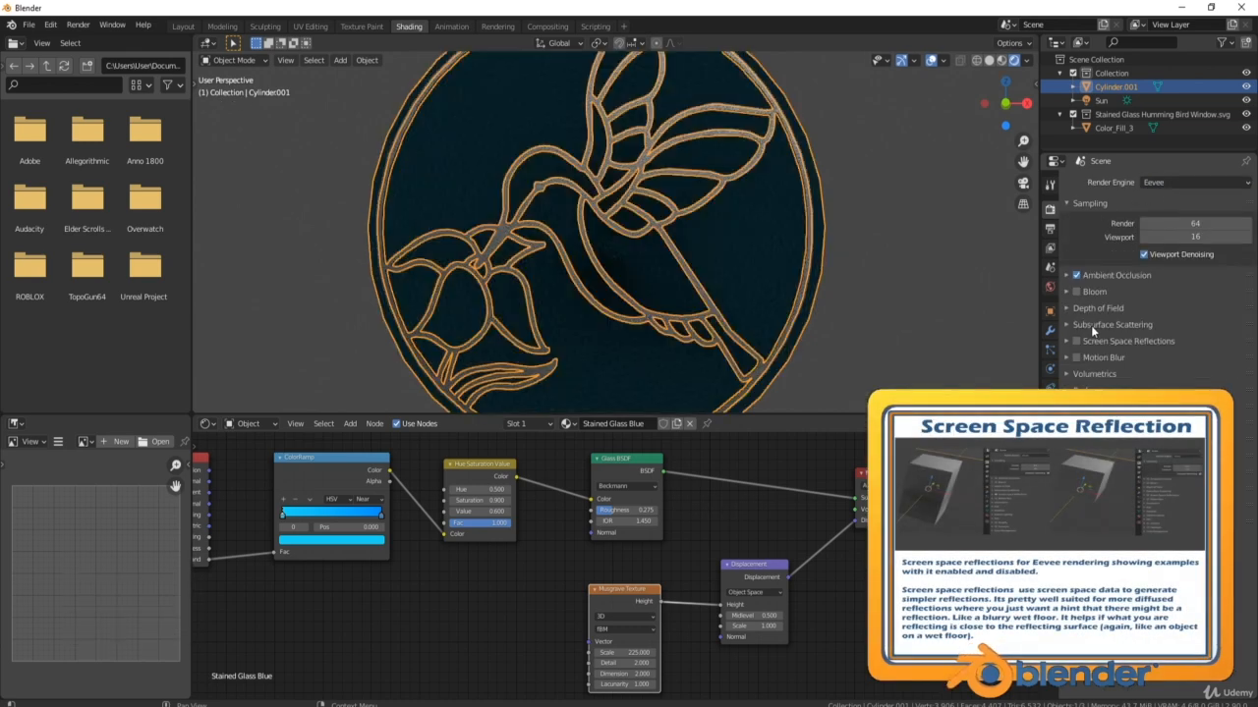
{"action": "left_click", "coordinate": [1076, 342]}
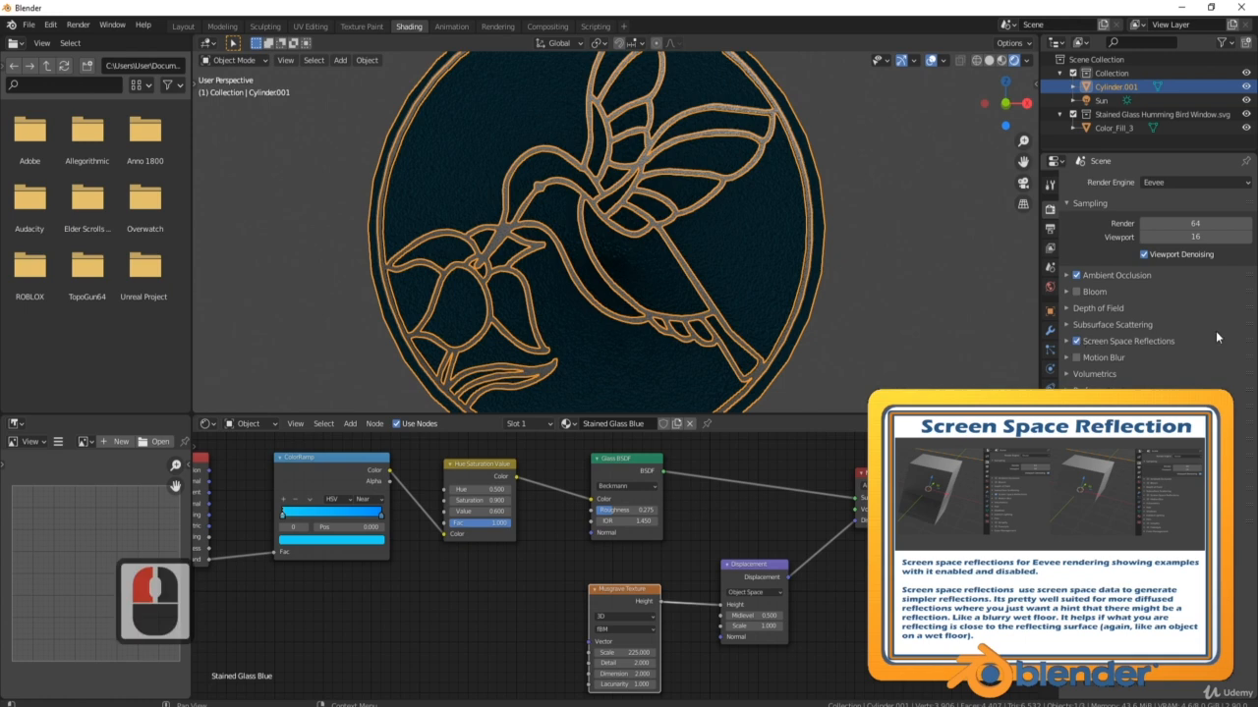
{"action": "left_click", "coordinate": [1066, 341]}
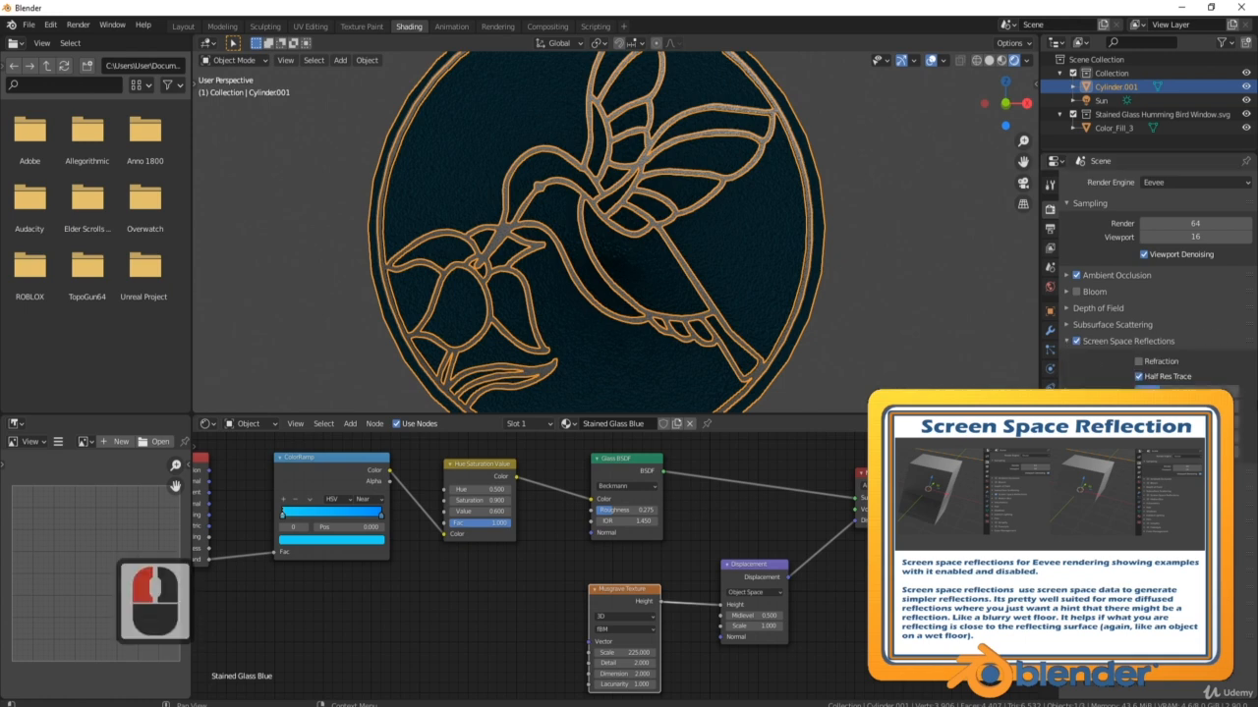
{"action": "left_click", "coordinate": [1139, 360]}
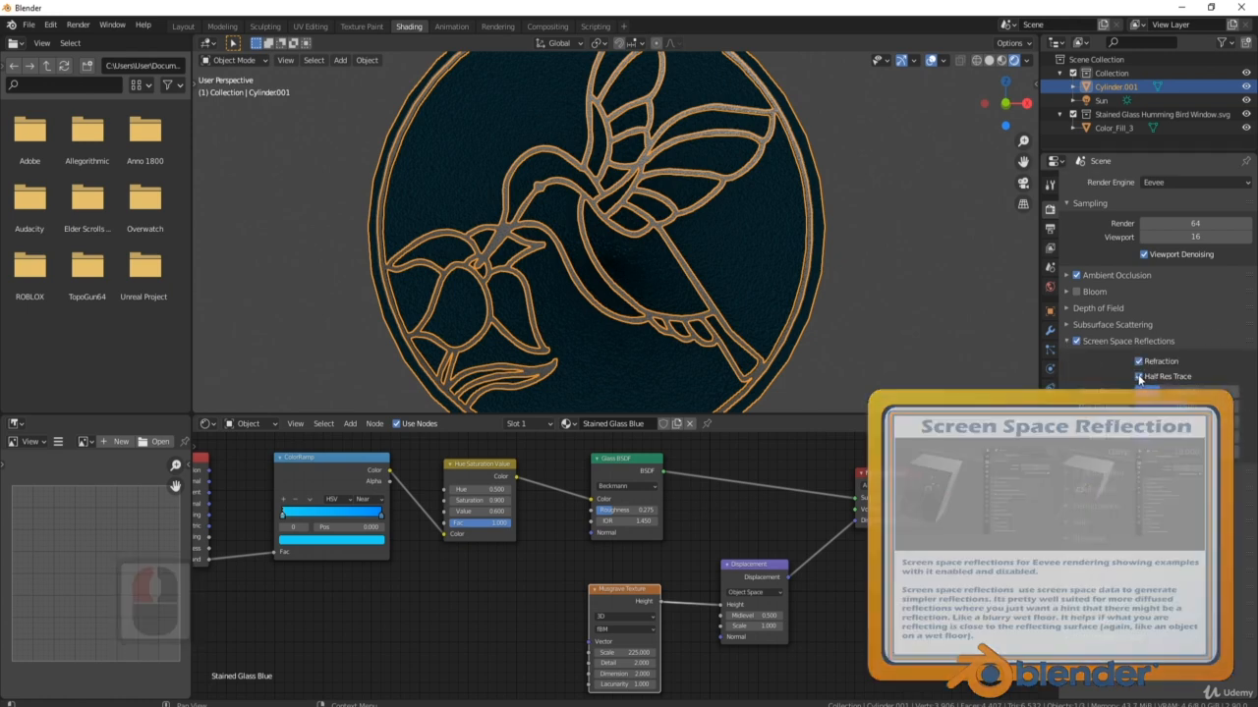
{"action": "left_click", "coordinate": [1142, 377]}
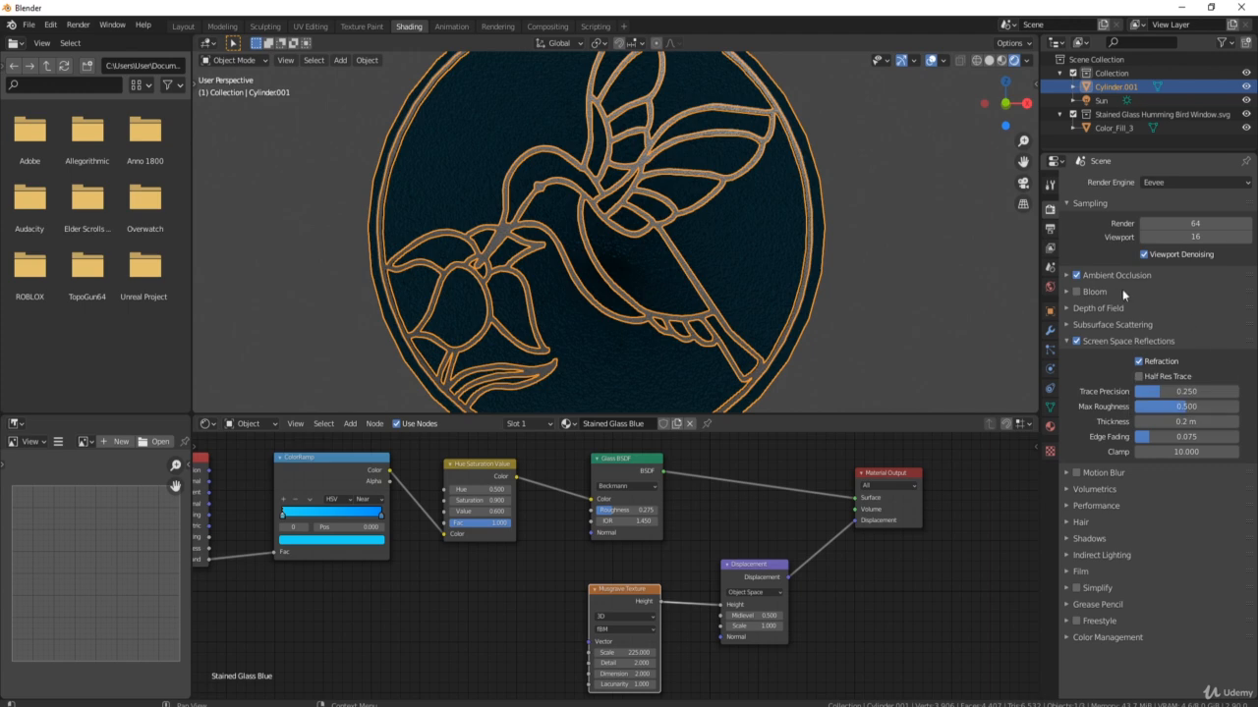
Enable Screen Space Refraction in the Stained Glass Blue material settings.
{"action": "left_click", "coordinate": [1049, 425]}
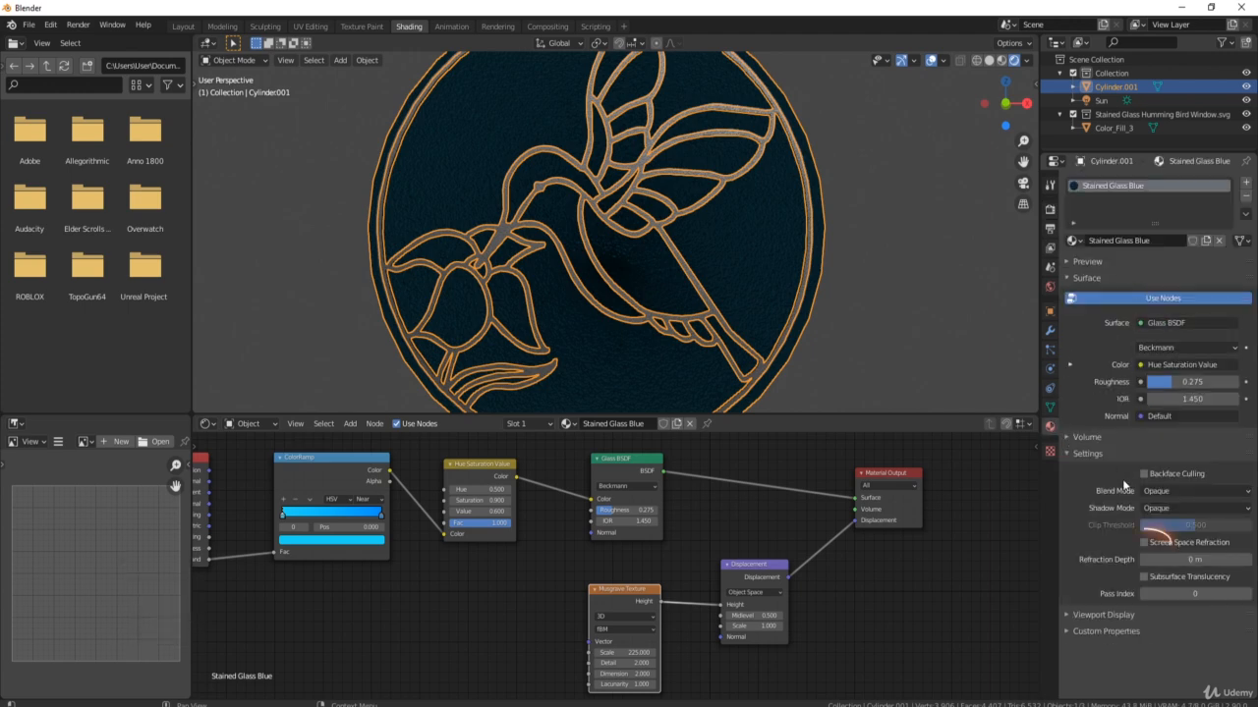
{"action": "left_click", "coordinate": [1141, 542]}
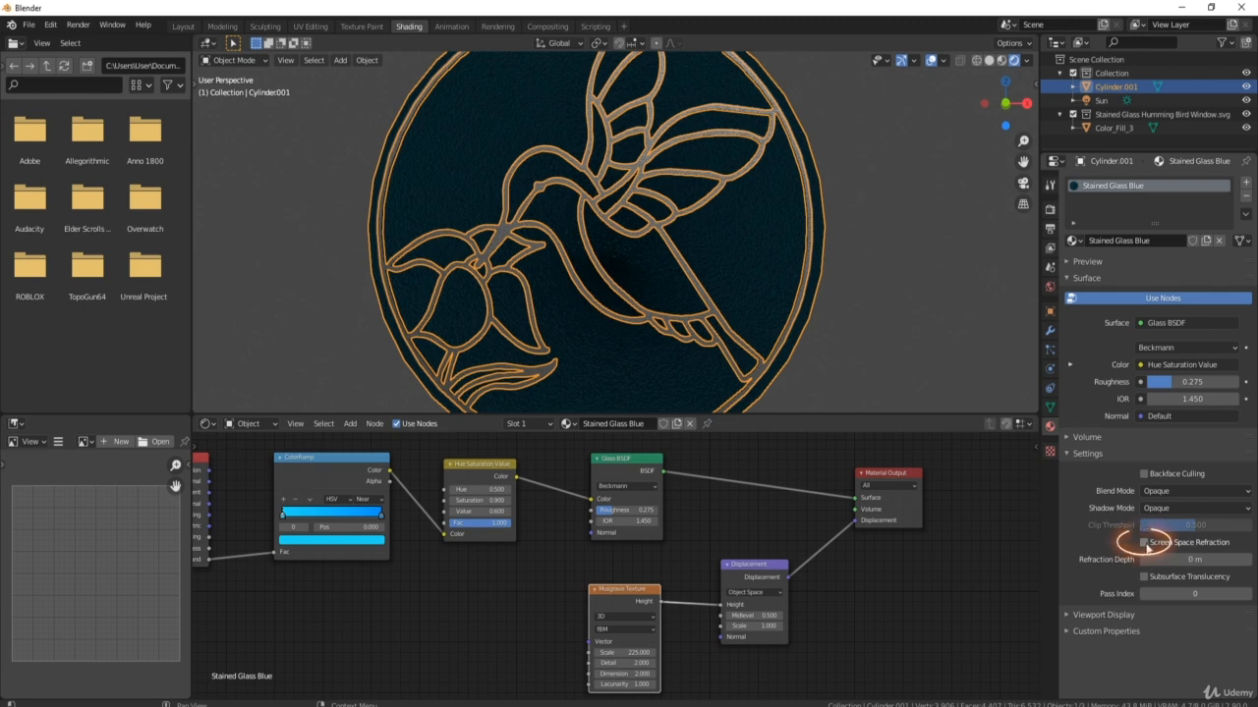
{"action": "left_click", "coordinate": [1143, 542]}
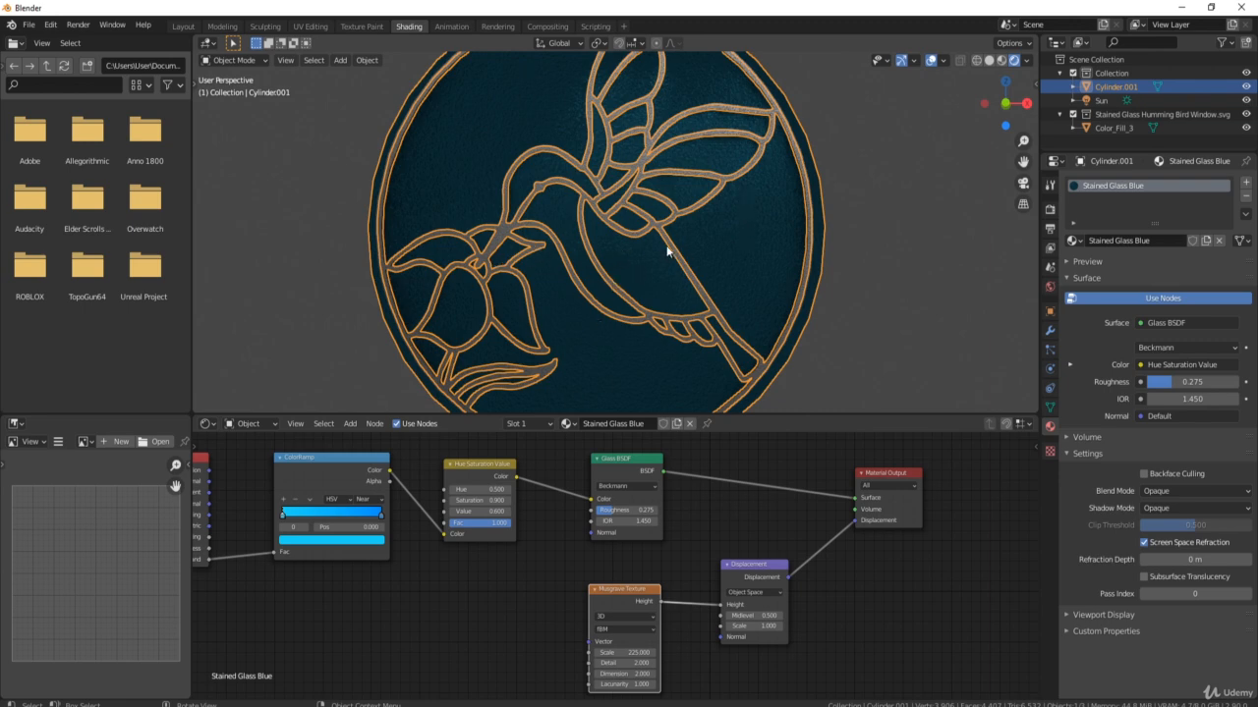
Add a cube to the scene and scale it down.
{"action": "scroll", "coordinate": [676, 238], "scroll_direction": "down", "scroll_amount": 5}
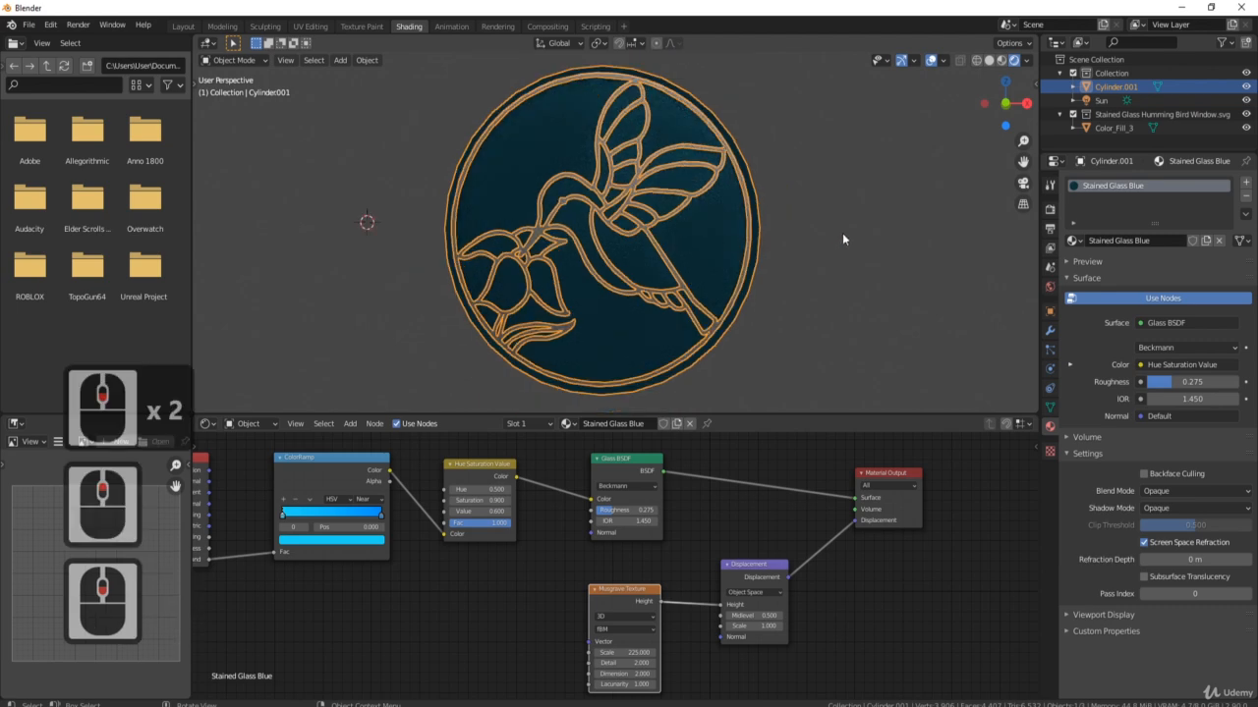
{"action": "middle_click_drag", "start_coordinate": [673, 241], "coordinate": [596, 150]}
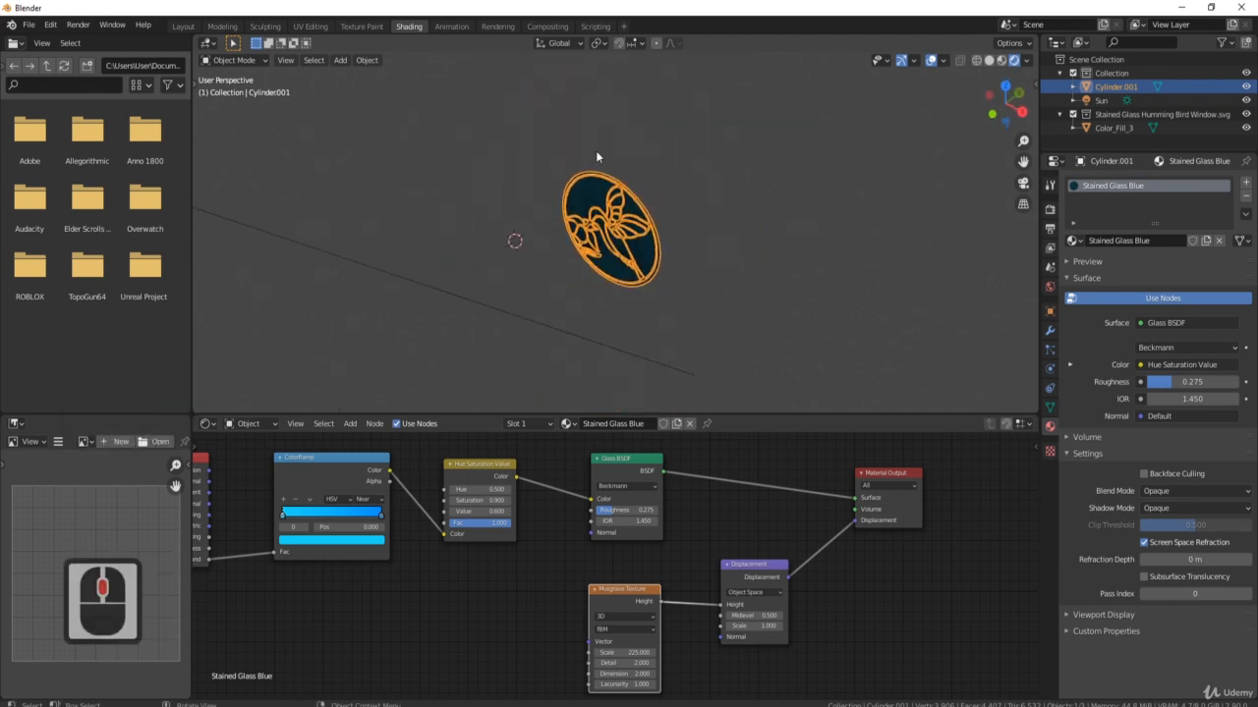
{"action": "middle_click_drag", "start_coordinate": [529, 240], "coordinate": [536, 240]}
{"action": "key", "text": "shift+a"}
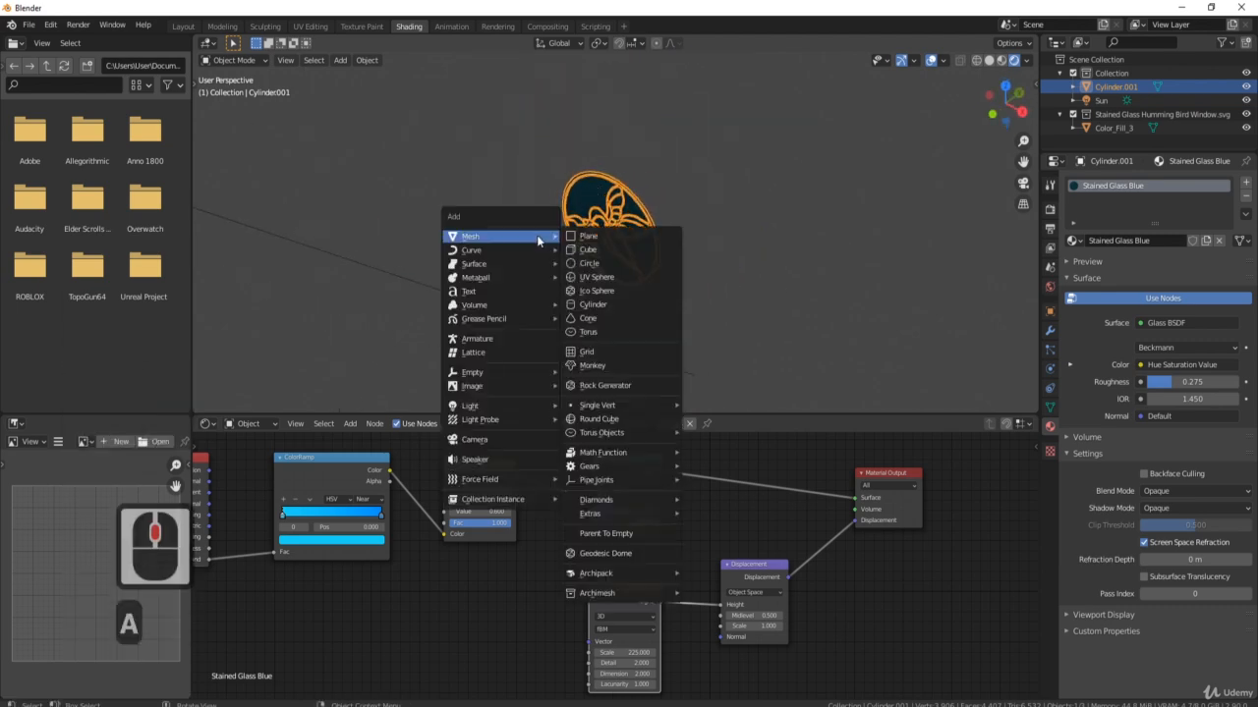
{"action": "left_click", "coordinate": [604, 247]}
{"action": "scroll", "coordinate": [650, 250], "scroll_direction": "down", "scroll_amount": 5}
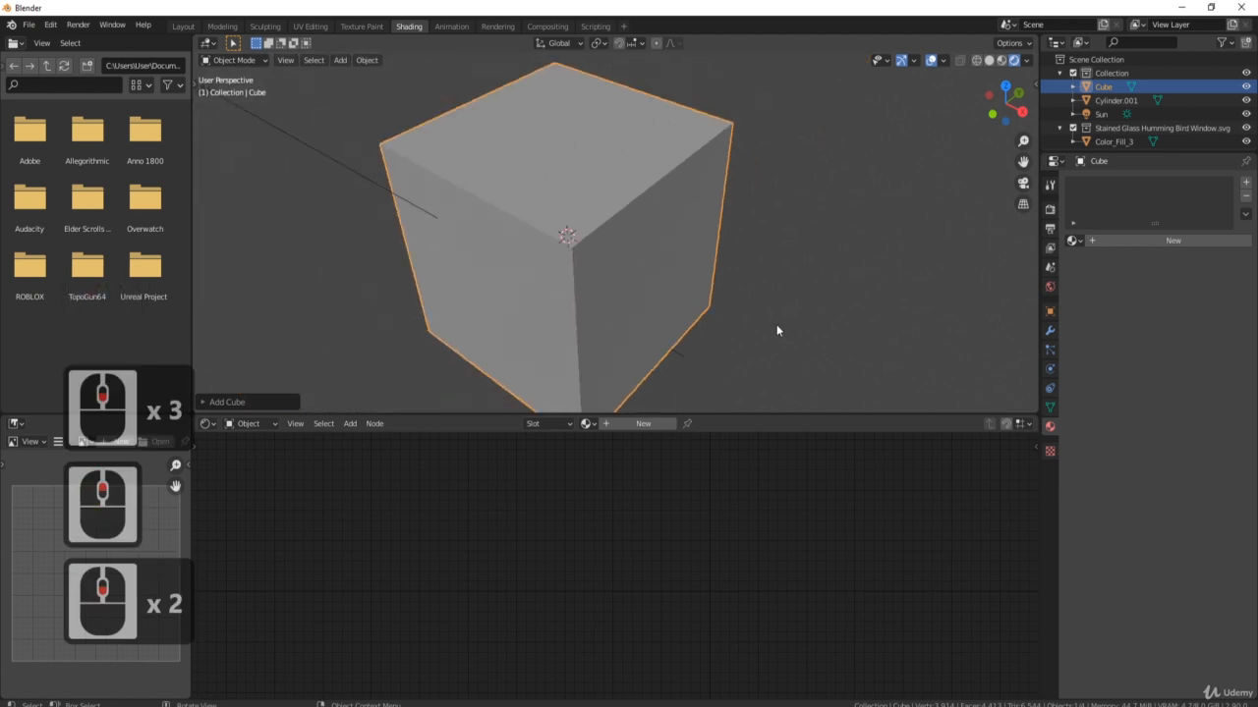
{"action": "key", "text": "s"}
{"action": "left_click", "coordinate": [613, 246]}
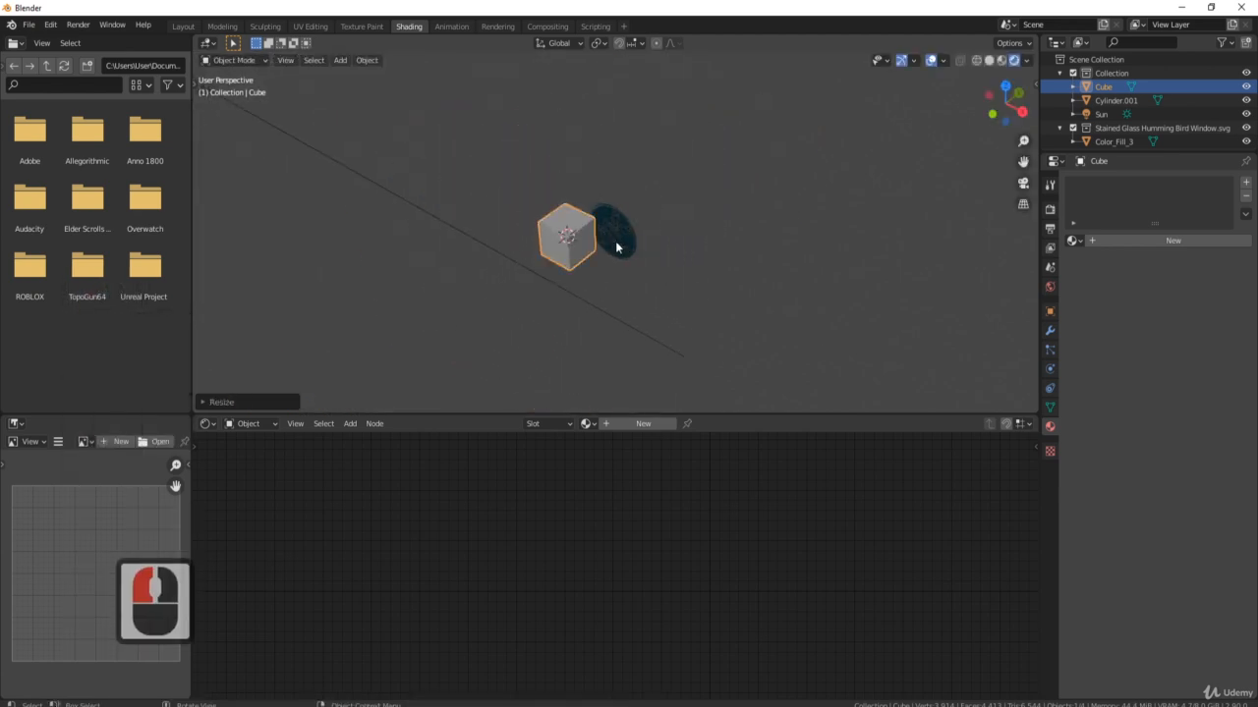
From top view, move the cube along Y and X to sit behind the disc.
{"action": "key", "text": "KP_7"}
{"action": "key", "text": "shift+space"}
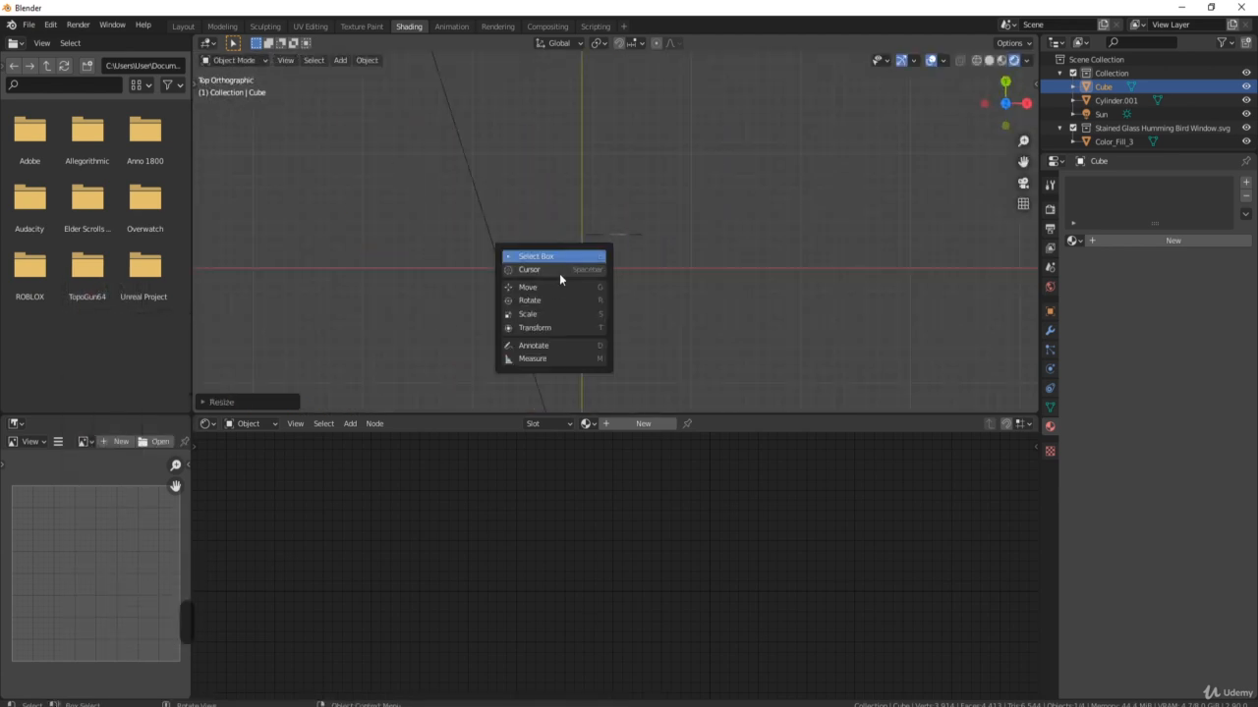
{"action": "left_click", "coordinate": [552, 286]}
{"action": "left_click_drag", "start_coordinate": [580, 225], "coordinate": [576, 137]}
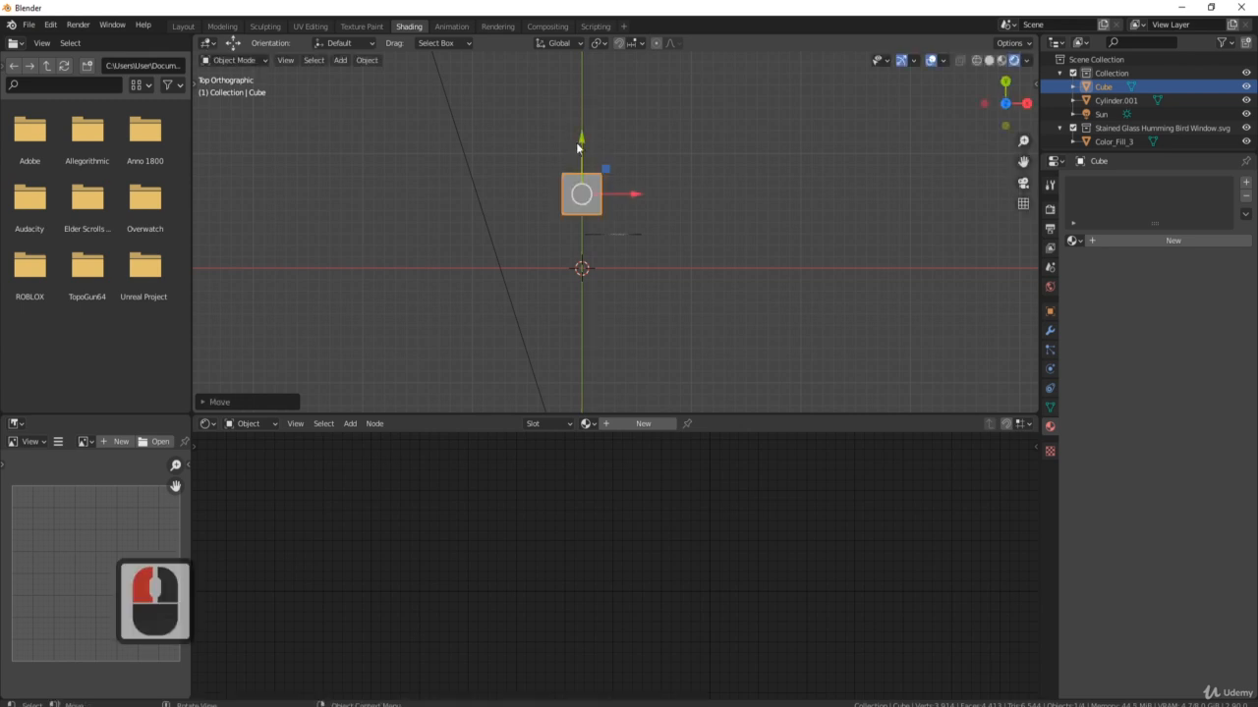
{"action": "left_click_drag", "start_coordinate": [634, 197], "coordinate": [662, 208]}
{"action": "middle_click_drag", "start_coordinate": [741, 259], "coordinate": [716, 146]}
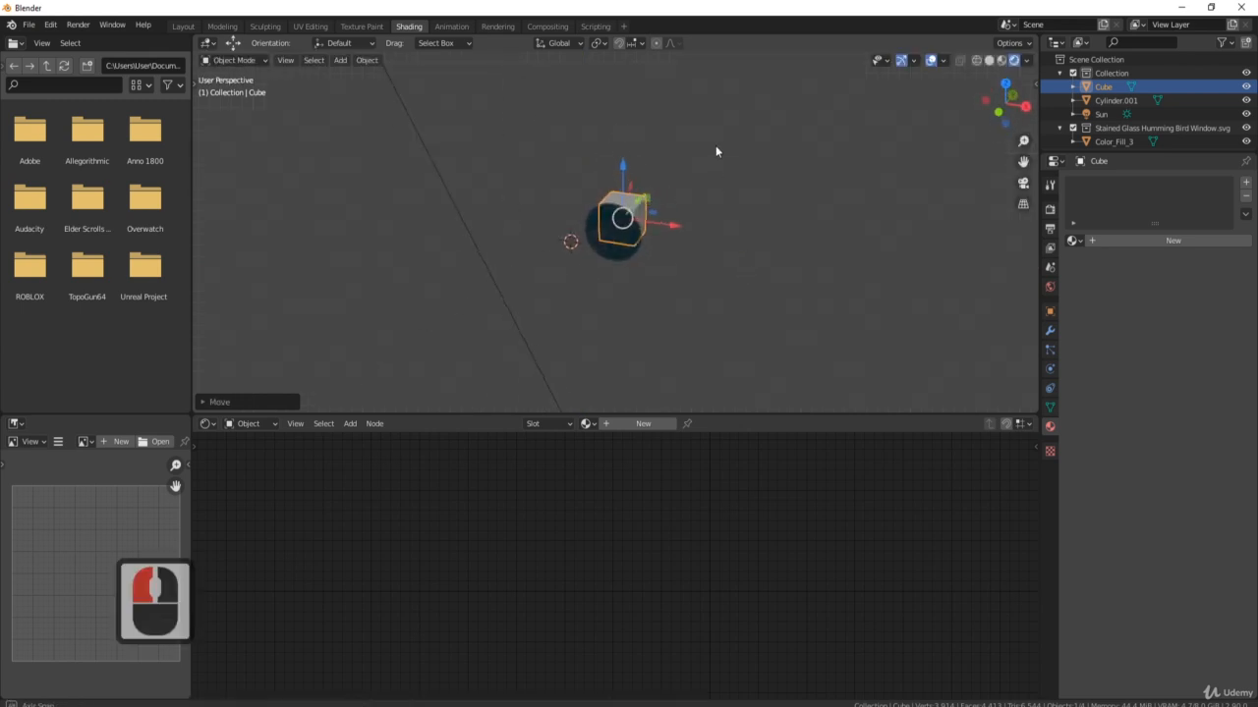
{"action": "scroll", "coordinate": [747, 213], "scroll_direction": "up", "scroll_amount": 10}
{"action": "middle_click_drag", "start_coordinate": [755, 219], "coordinate": [803, 220]}
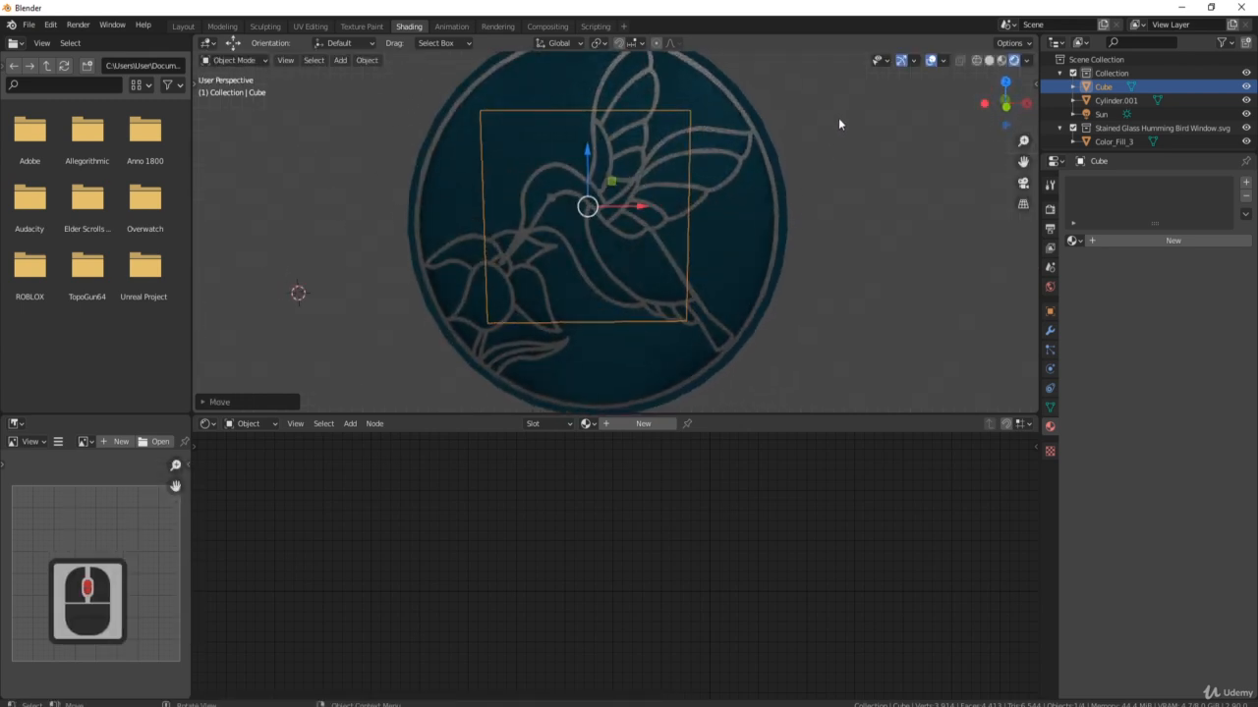
Shrink the cube further and select the stained-glass disc.
{"action": "key", "text": "s"}
{"action": "left_click", "coordinate": [751, 145]}
{"action": "middle_click_drag", "start_coordinate": [918, 183], "coordinate": [855, 197]}
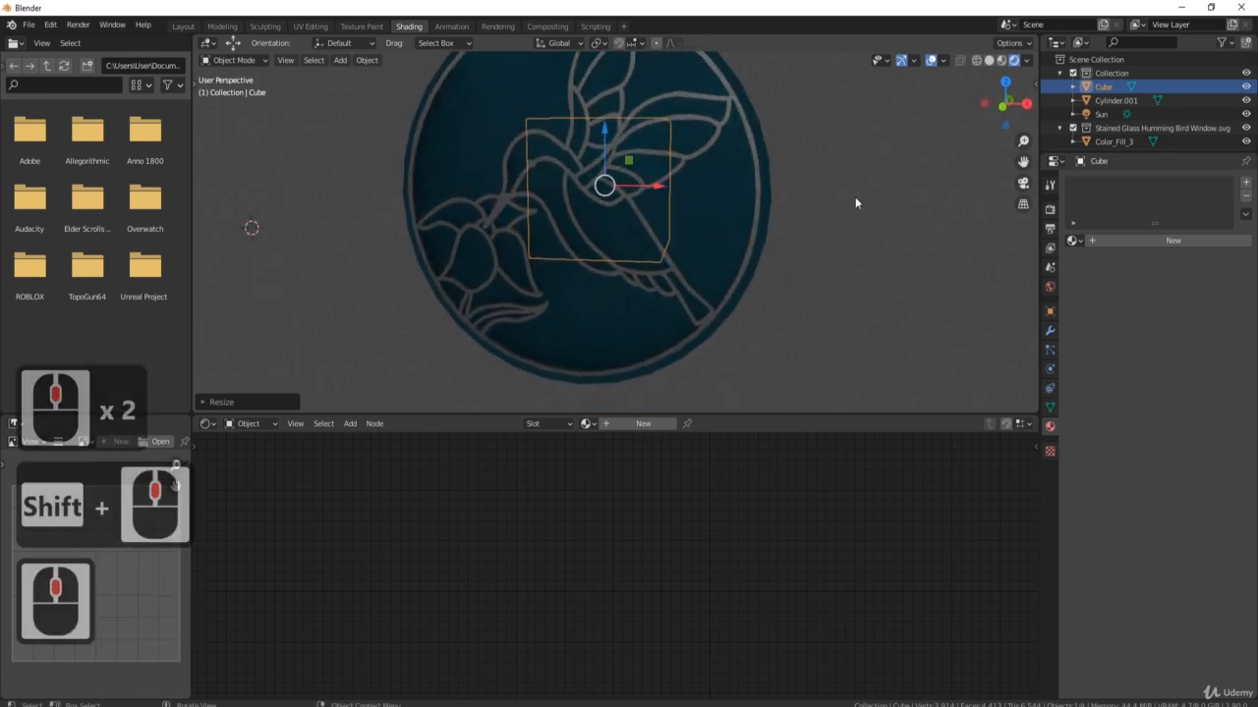
{"action": "left_click", "coordinate": [727, 238]}
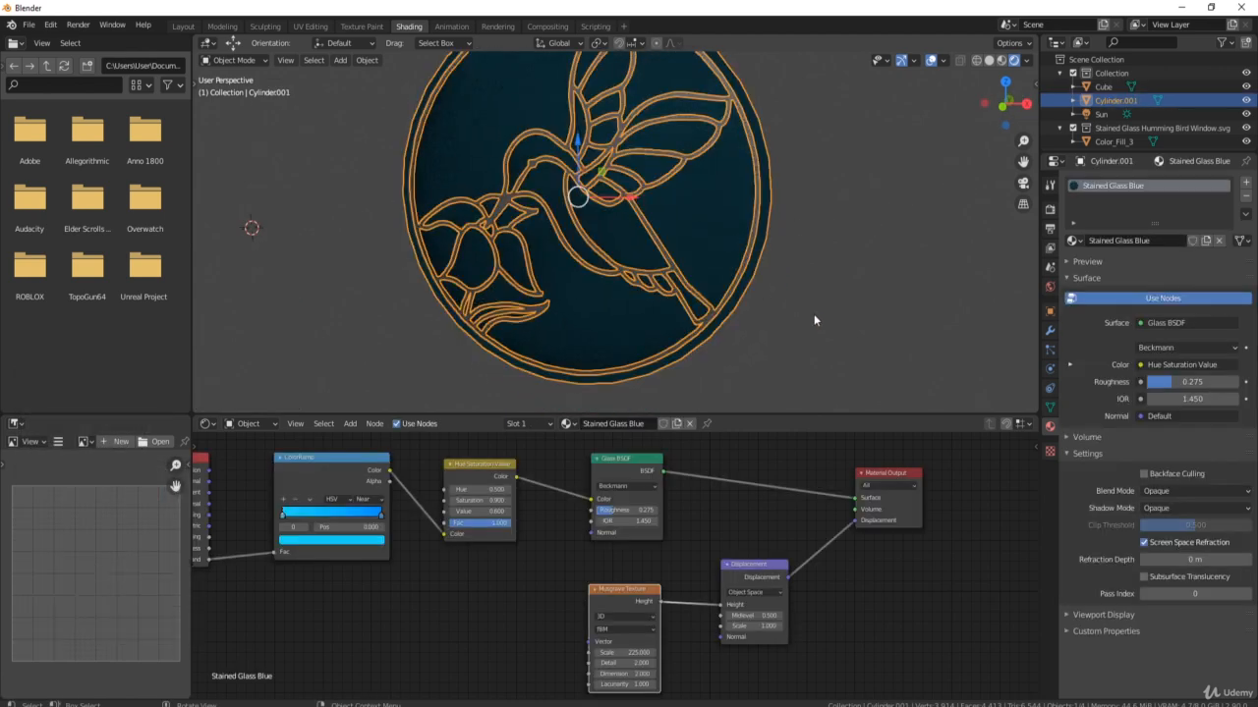
Set the Displacement node's Midlevel to 18.
{"action": "left_click", "coordinate": [754, 615]}
{"action": "type", "text": "18"}
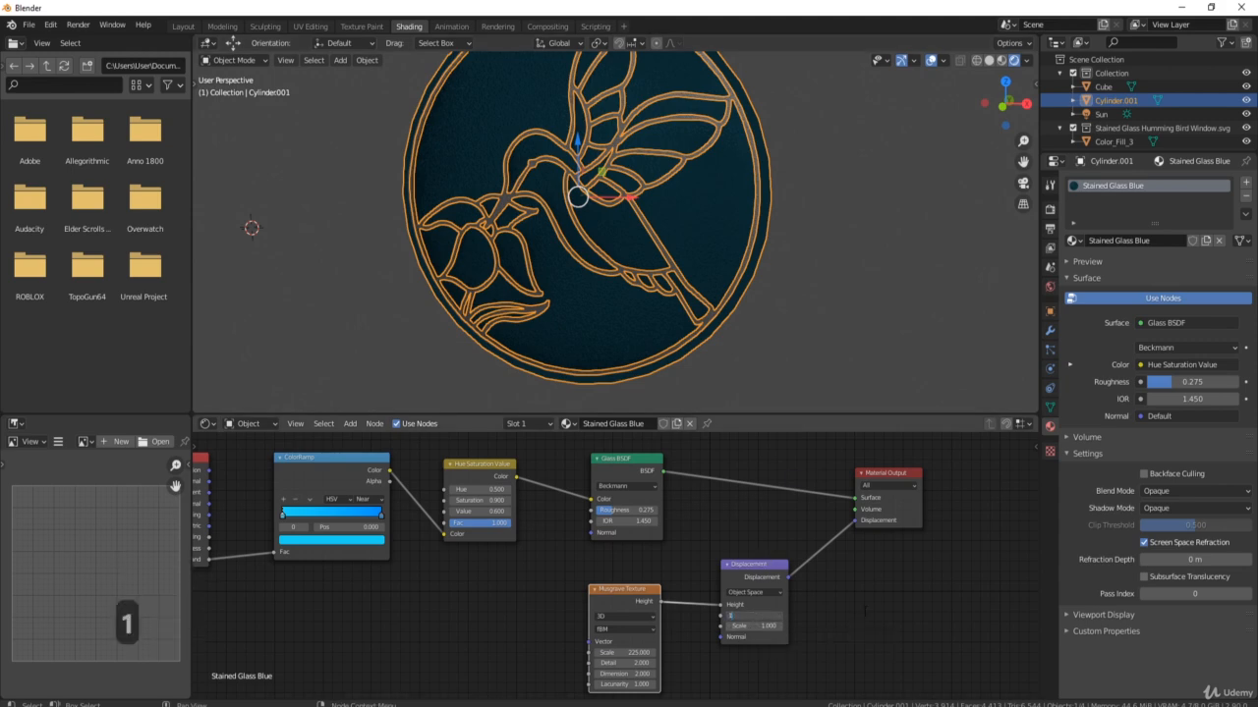
{"action": "key", "text": "Return"}
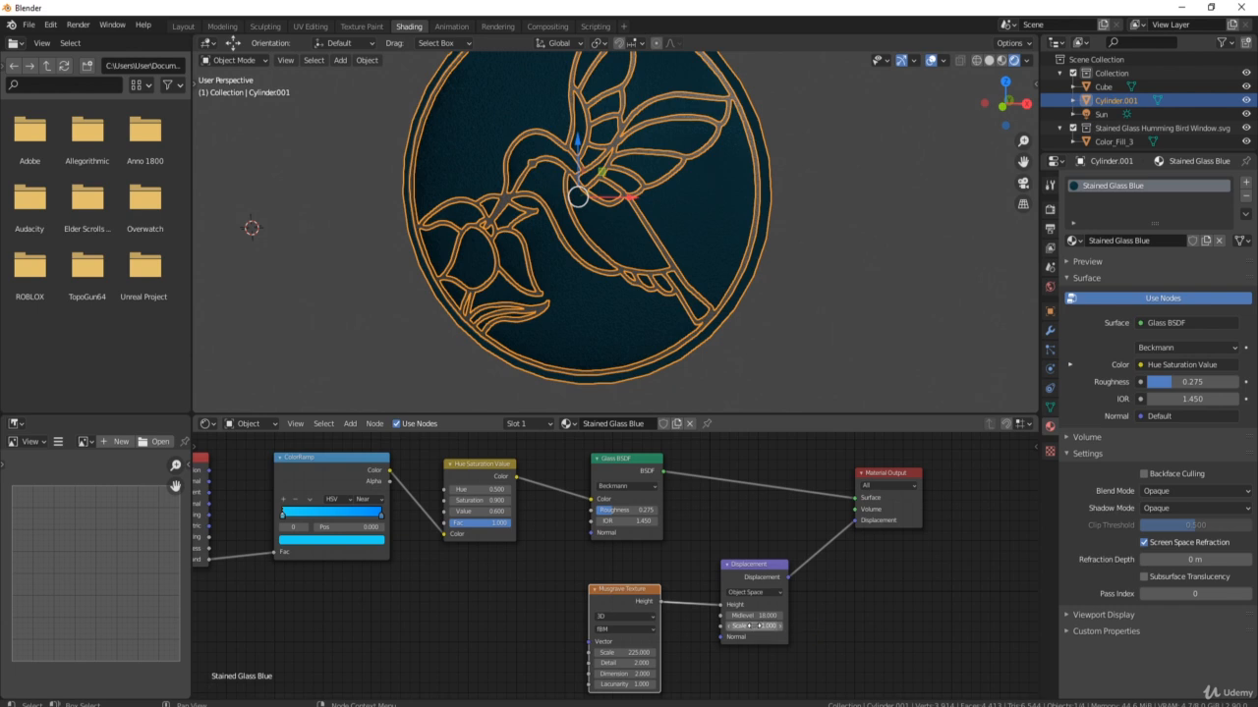
Set the Displacement node's Scale to 0.001.
{"action": "left_click", "coordinate": [782, 627]}
{"action": "key", "text": "Escape"}
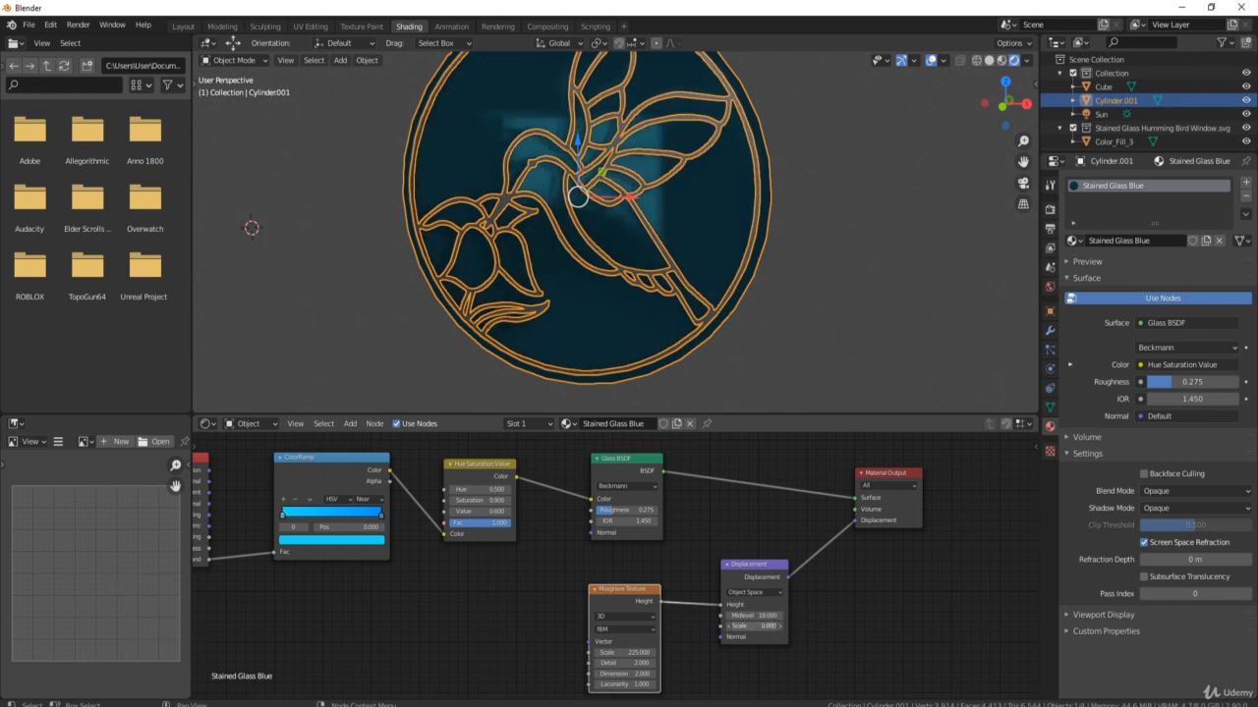
{"action": "left_click_drag", "start_coordinate": [761, 626], "coordinate": [769, 626]}
{"action": "middle_click_drag", "start_coordinate": [688, 236], "coordinate": [611, 133]}
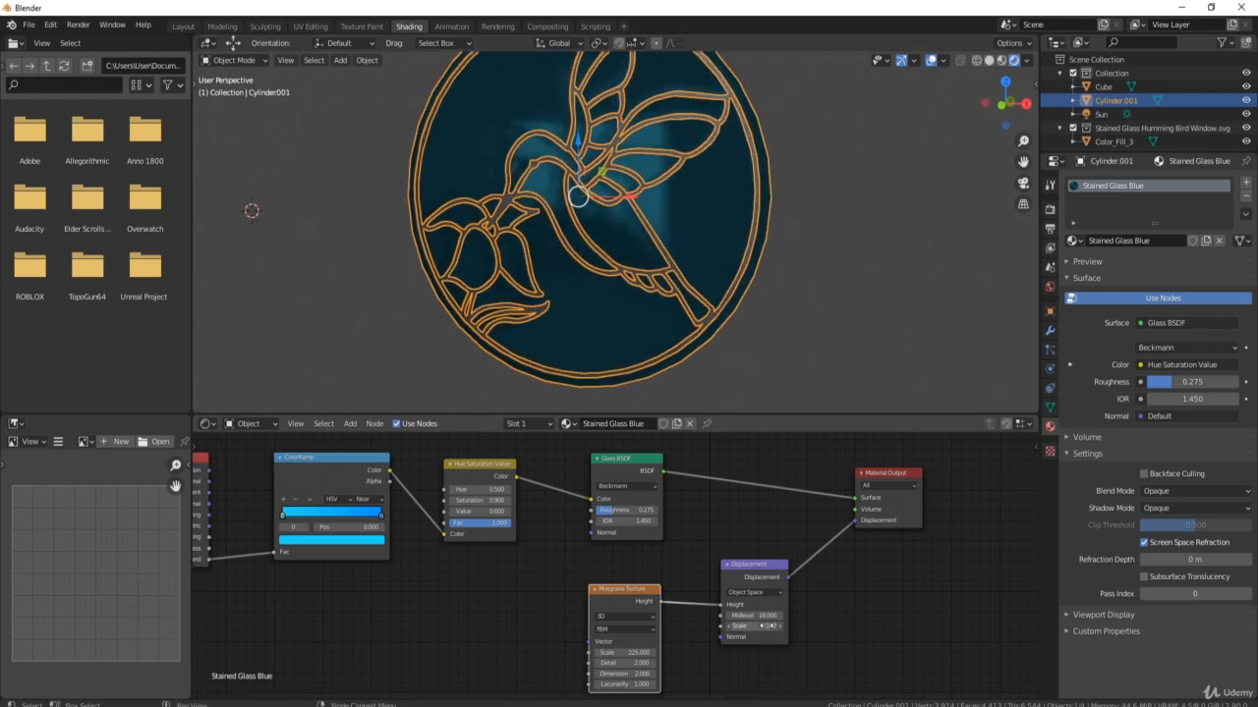
{"action": "left_click", "coordinate": [771, 627]}
{"action": "type", "text": "0.001"}
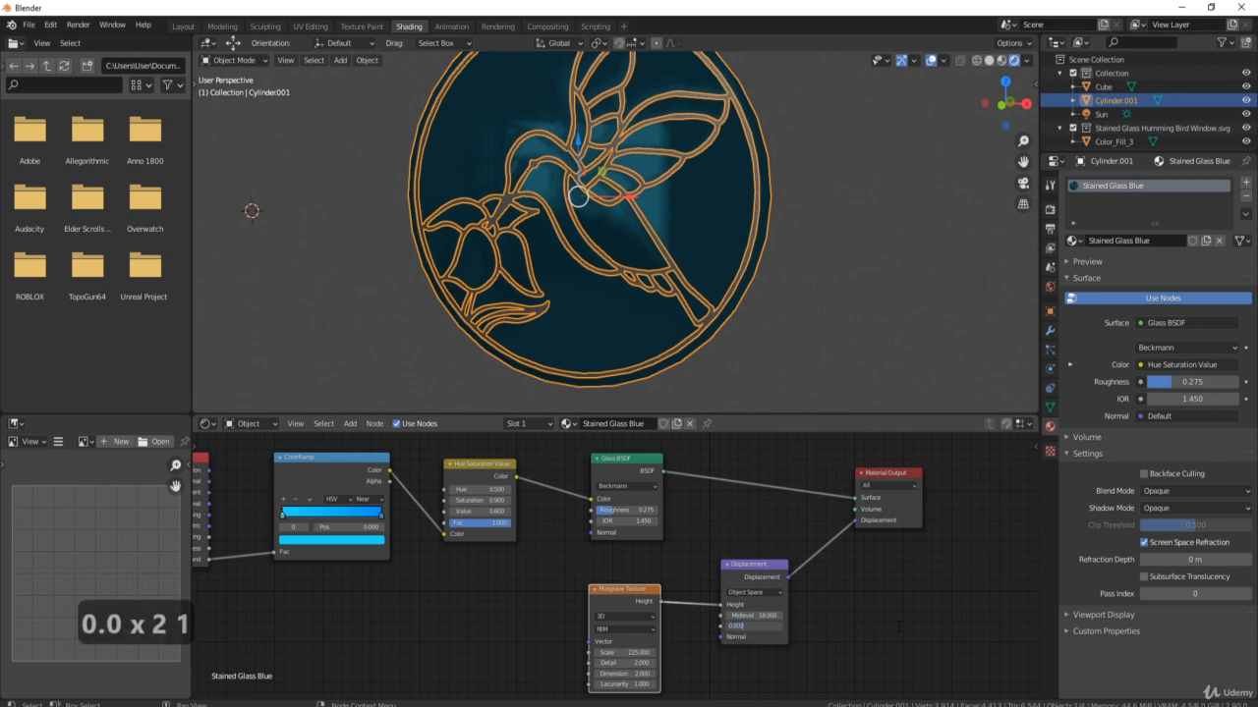
{"action": "key", "text": "Return"}
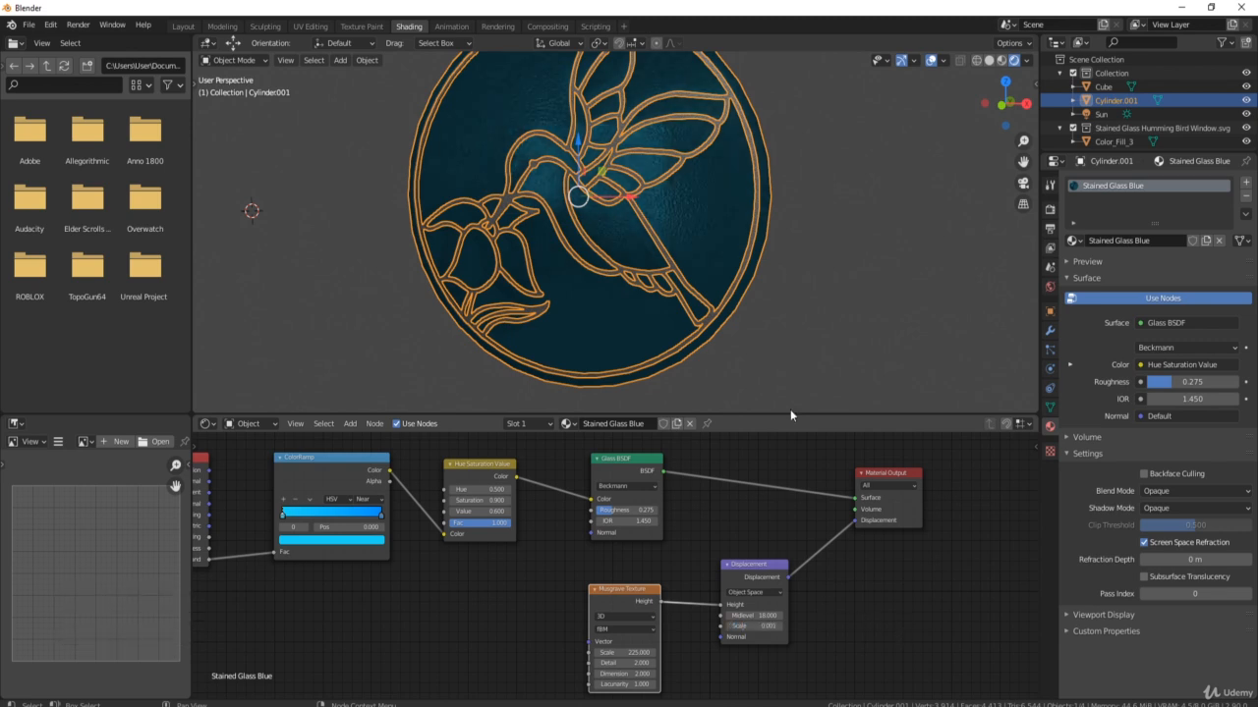
{"action": "middle_click_drag", "start_coordinate": [790, 403], "coordinate": [710, 211]}
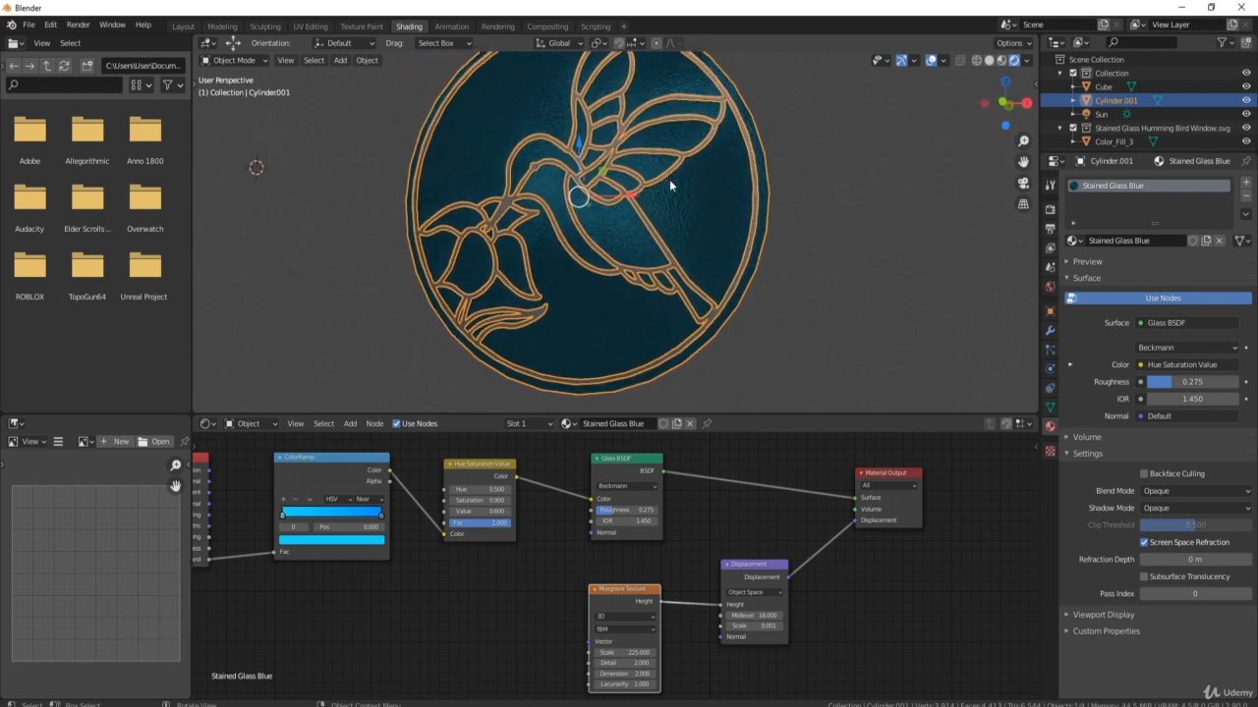
Change the Render Engine from Eevee to Cycles in Render Properties.
{"action": "left_click", "coordinate": [1049, 210]}
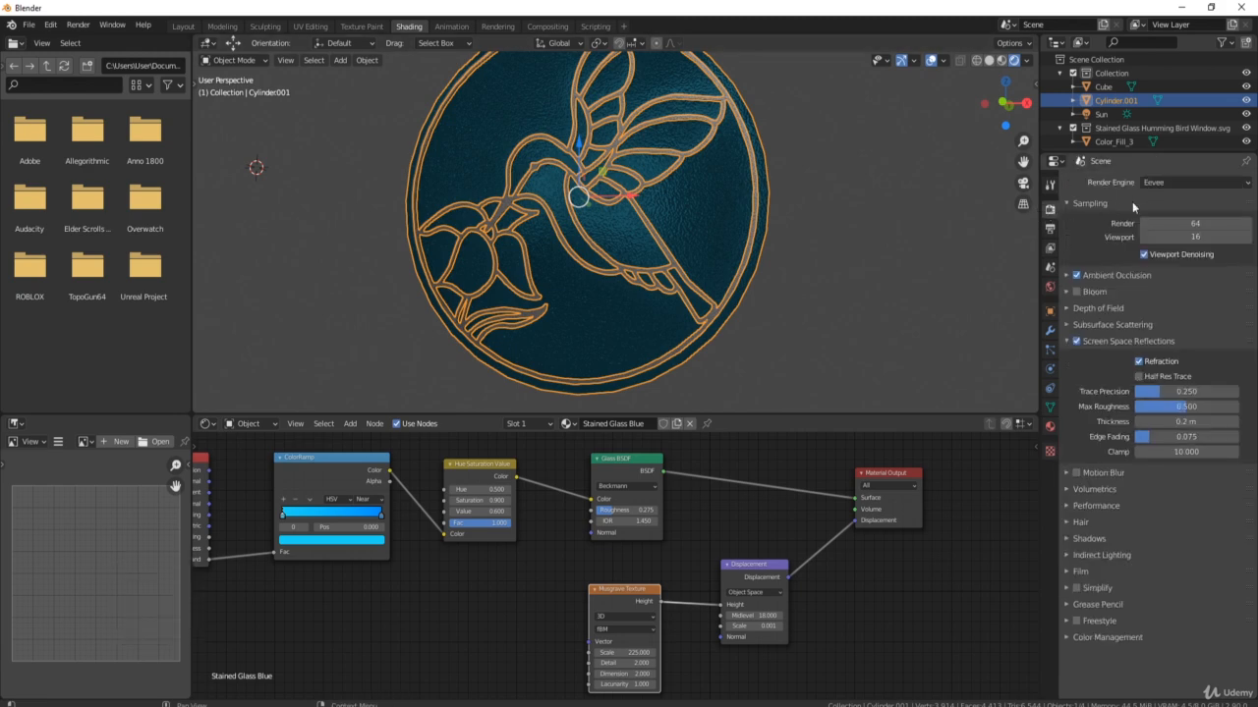
{"action": "left_click", "coordinate": [1162, 183]}
{"action": "left_click", "coordinate": [1153, 228]}
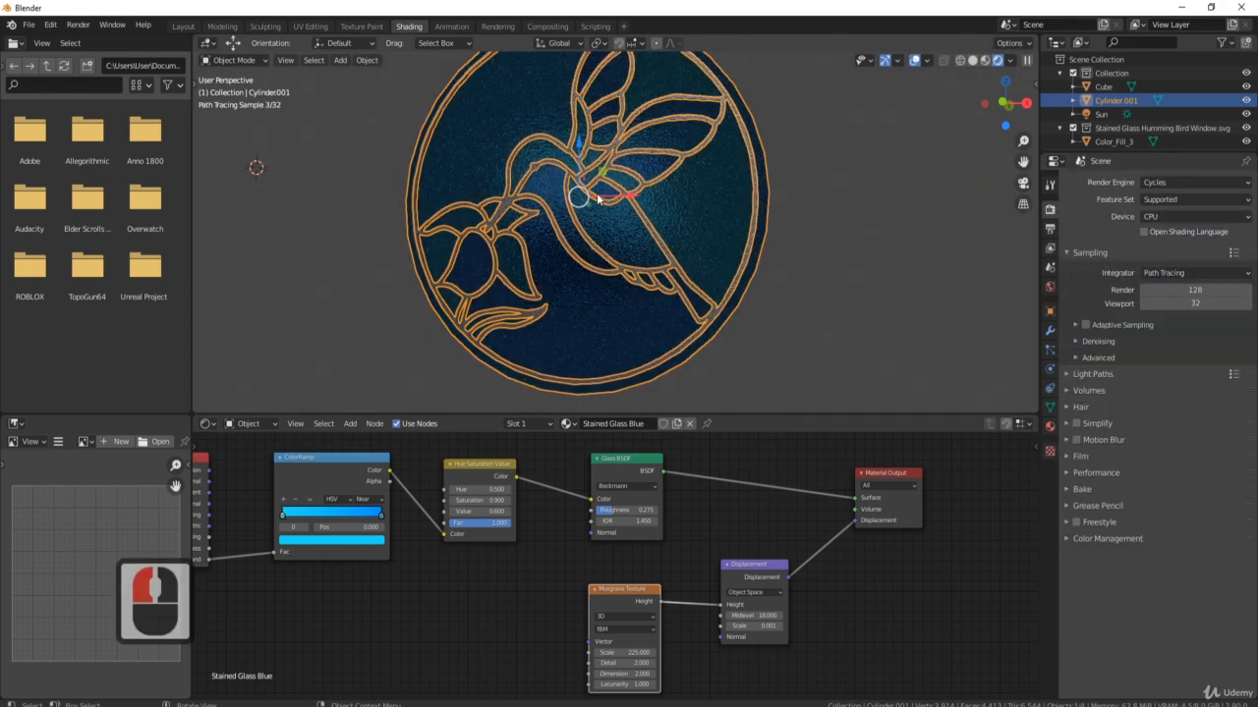
{"action": "middle_click_drag", "start_coordinate": [670, 183], "coordinate": [791, 176]}
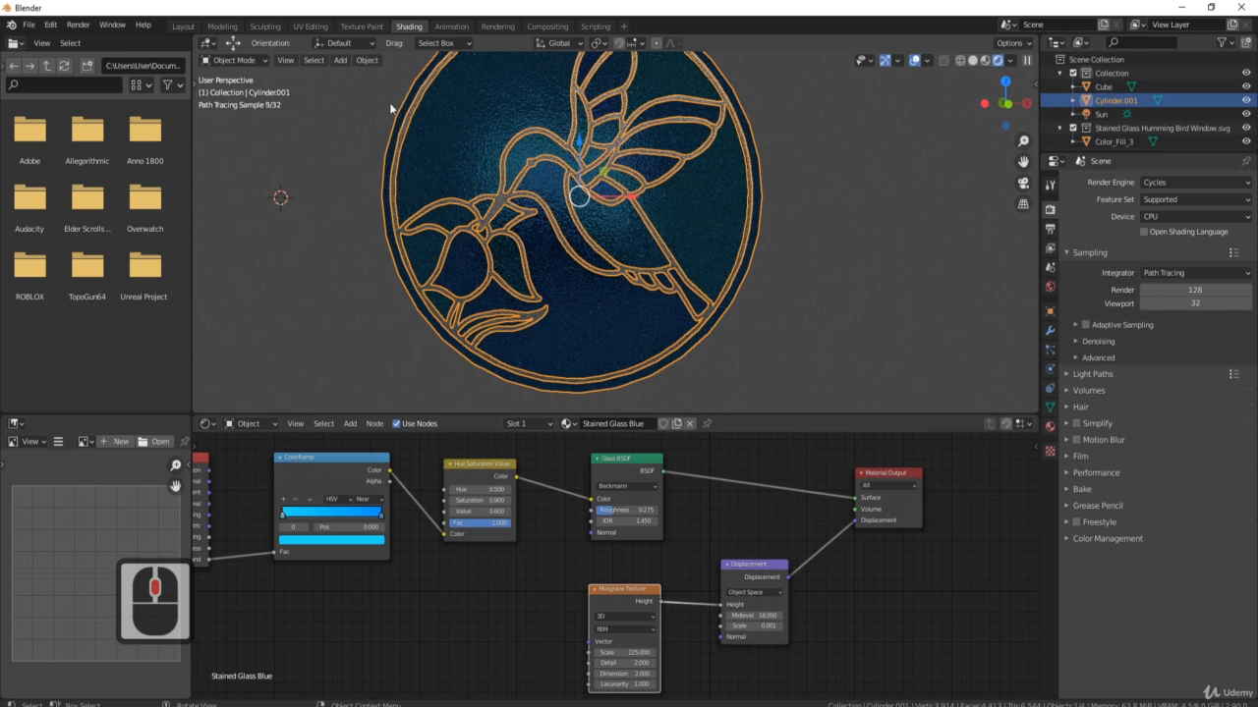